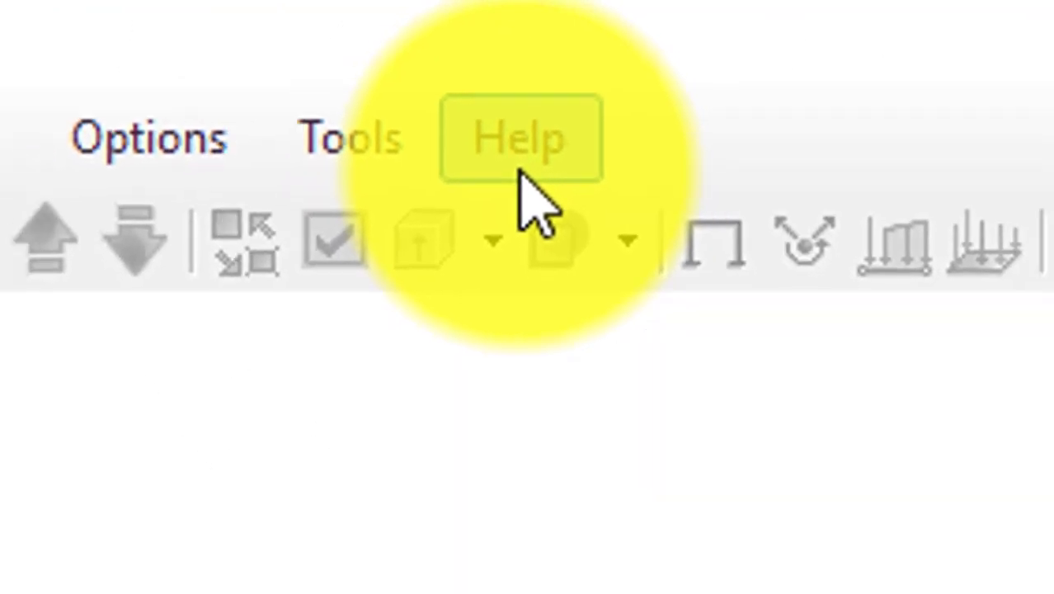
Open the ETABS documentation list and expand Verification to show the Analysis and design topics.
{"action": "left_click", "coordinate": [521, 173]}
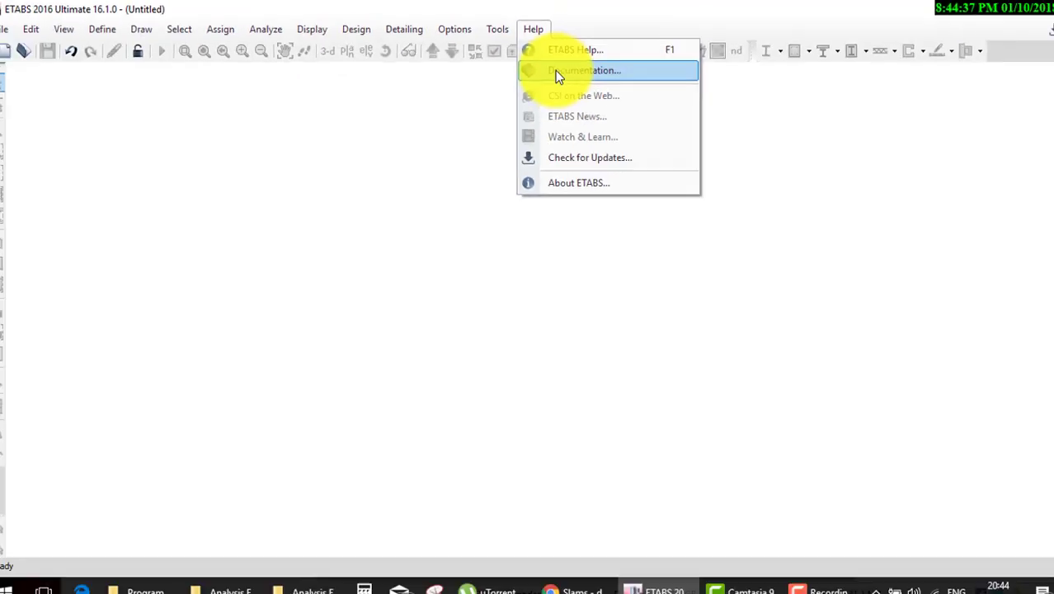
{"action": "left_click", "coordinate": [555, 73]}
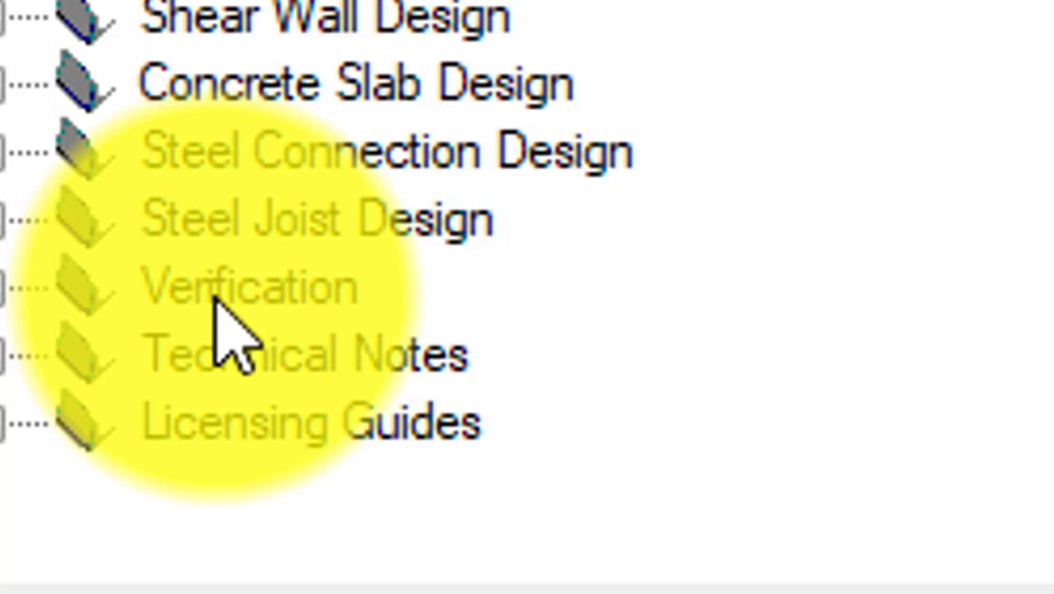
{"action": "left_click", "coordinate": [238, 363]}
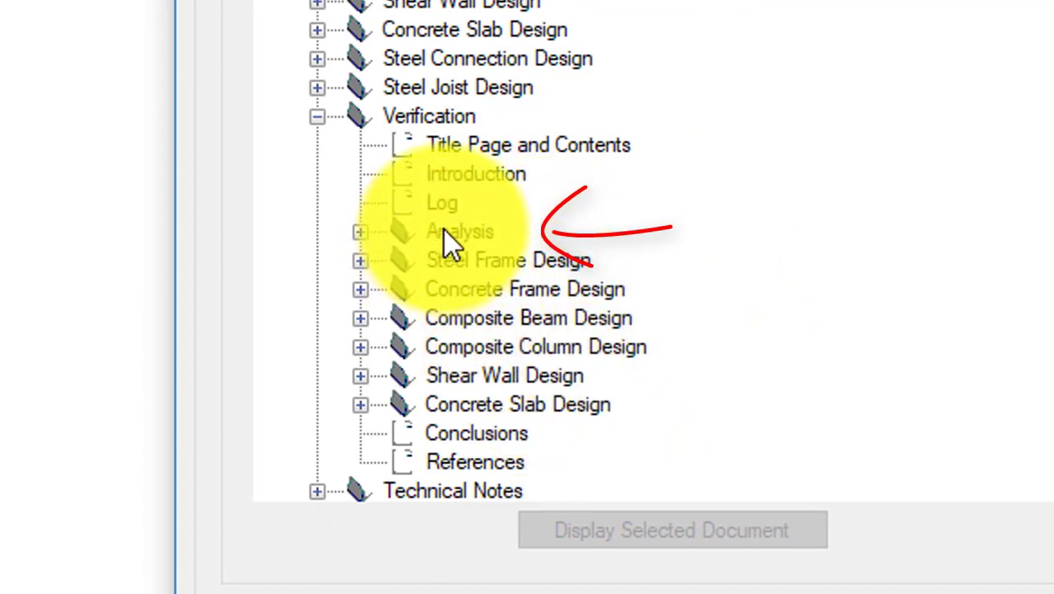
Expand Analysis under Verification to list Examples 1–15, marking the Example 1 and 2 rows.
{"action": "left_click", "coordinate": [367, 232]}
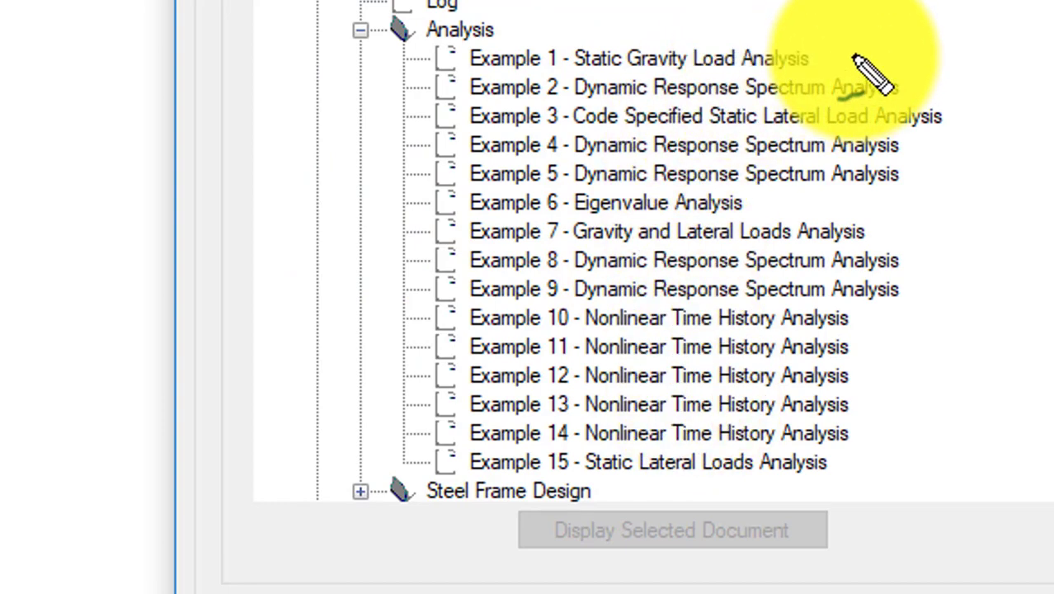
{"action": "mouse_move", "coordinate": [914, 58]}
{"action": "left_mouse_down"}
{"action": "mouse_move", "coordinate": [926, 456]}
{"action": "mouse_move", "coordinate": [868, 464]}
{"action": "left_mouse_up"}
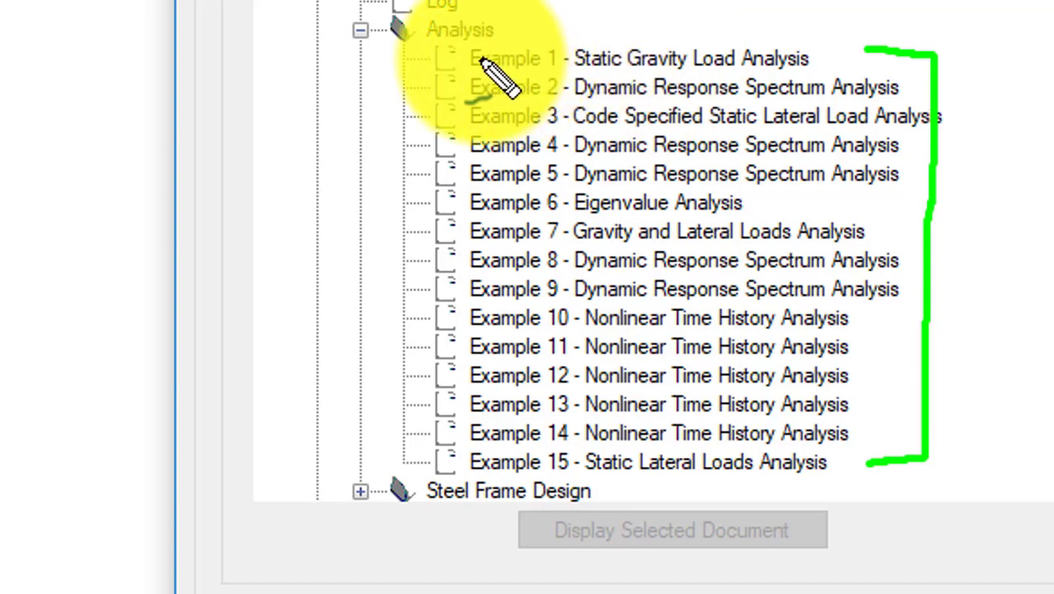
{"action": "left_click_drag", "start_coordinate": [481, 61], "coordinate": [751, 63]}
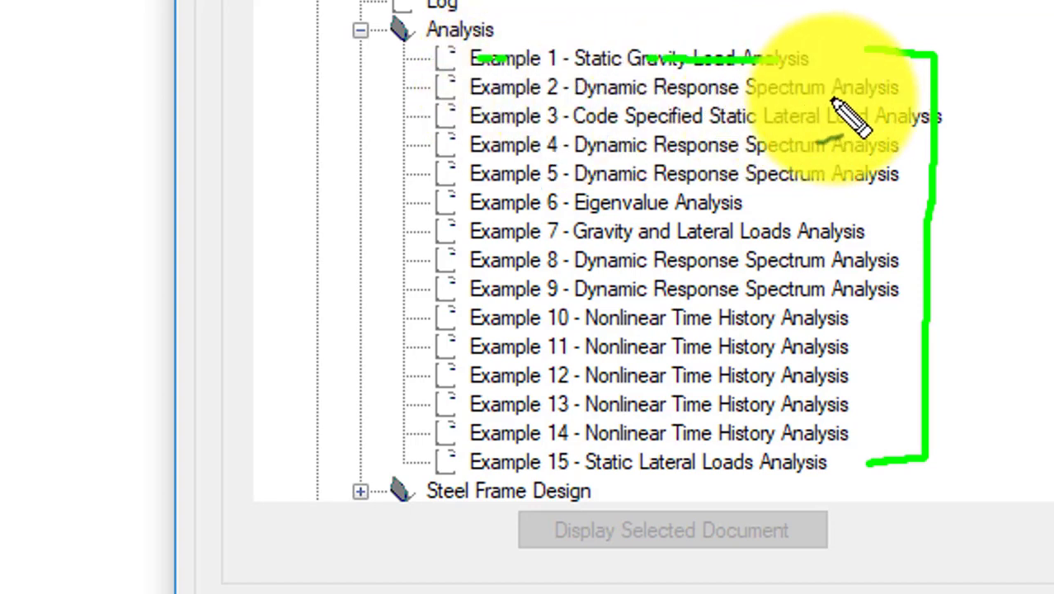
{"action": "left_click_drag", "start_coordinate": [833, 100], "coordinate": [825, 104]}
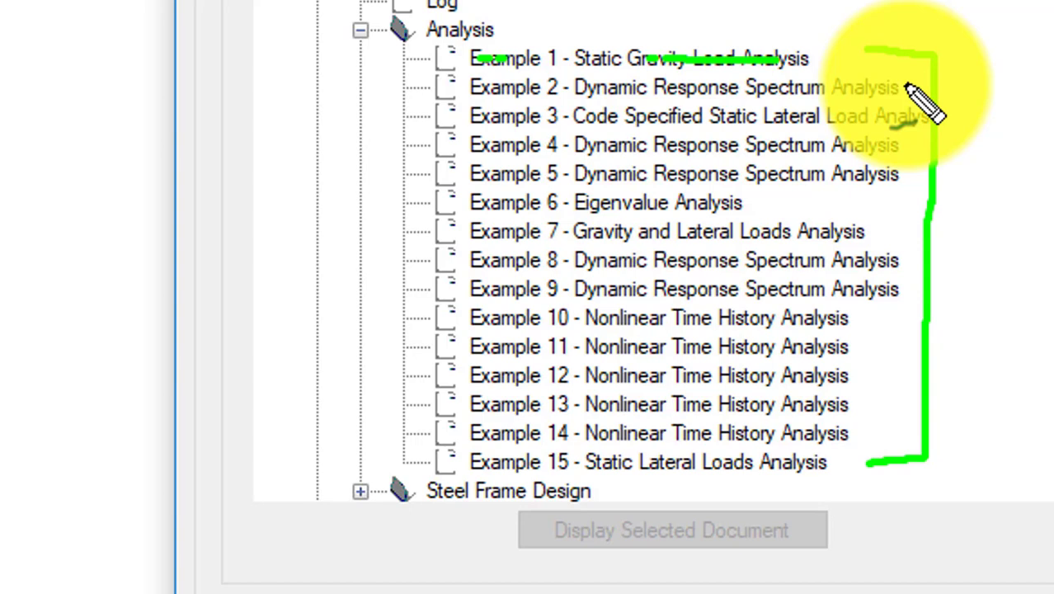
{"action": "key", "text": "e"}
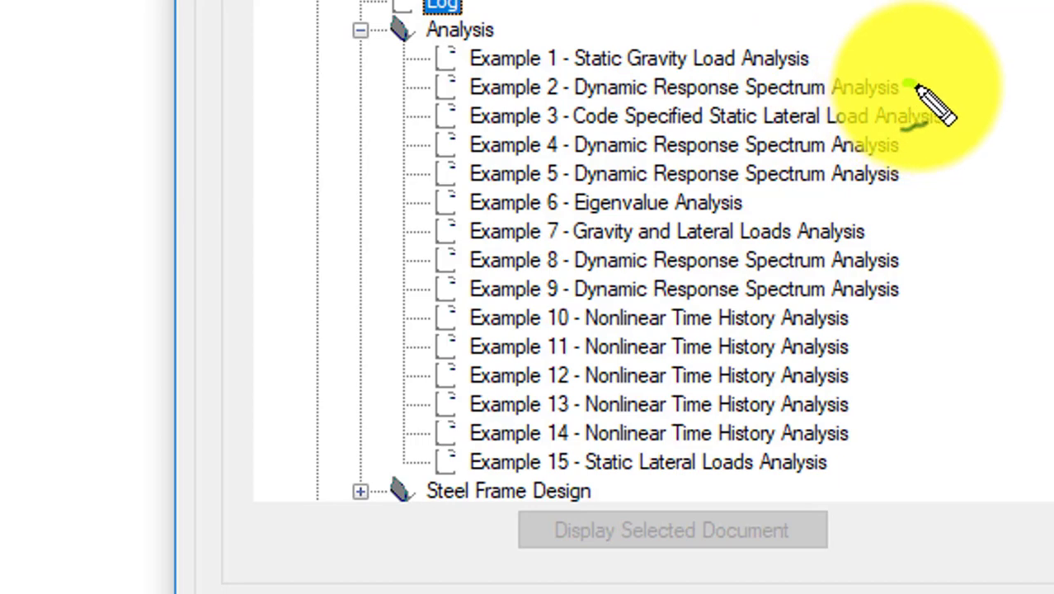
{"action": "left_click_drag", "start_coordinate": [903, 85], "coordinate": [988, 47]}
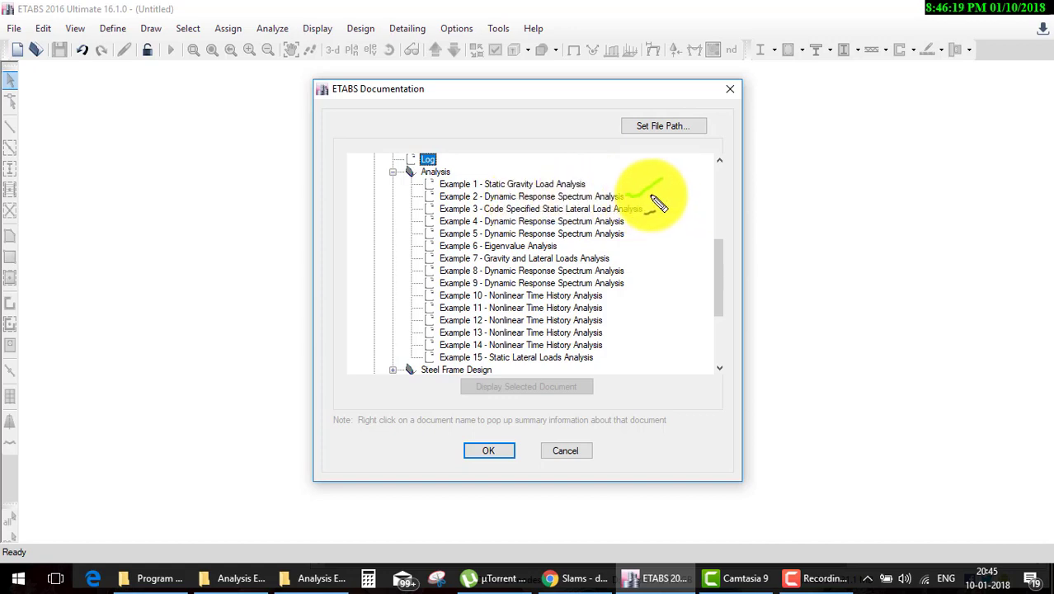
Select Example 2 in the Analysis list, then dismiss the Documentation dialog with OK.
{"action": "mouse_move", "coordinate": [627, 196]}
{"action": "left_mouse_down"}
{"action": "mouse_move", "coordinate": [689, 369]}
{"action": "mouse_move", "coordinate": [630, 364]}
{"action": "left_mouse_up"}
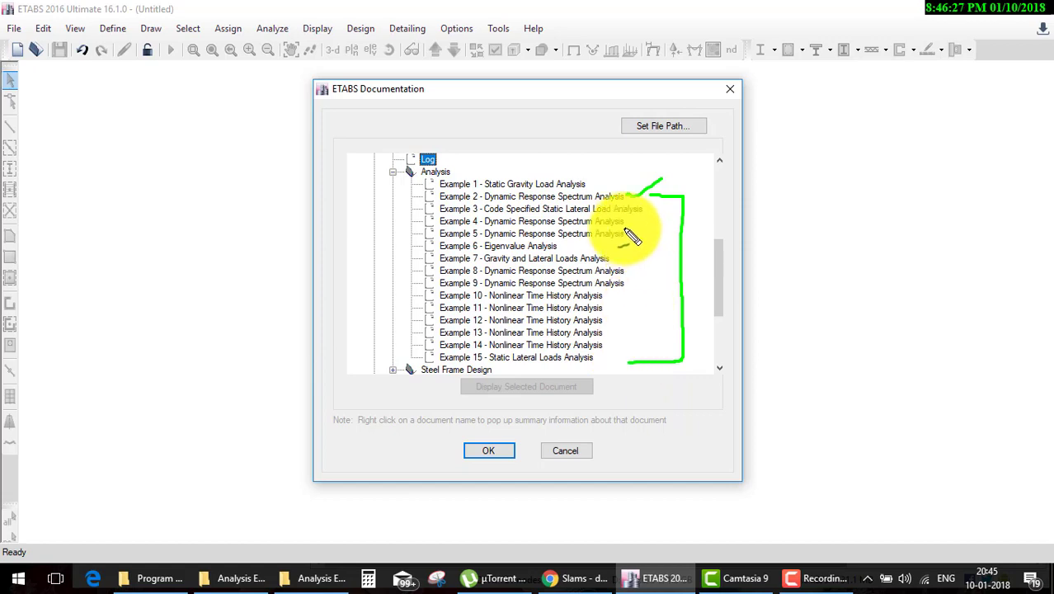
{"action": "left_click", "coordinate": [485, 196]}
{"action": "left_click", "coordinate": [510, 447]}
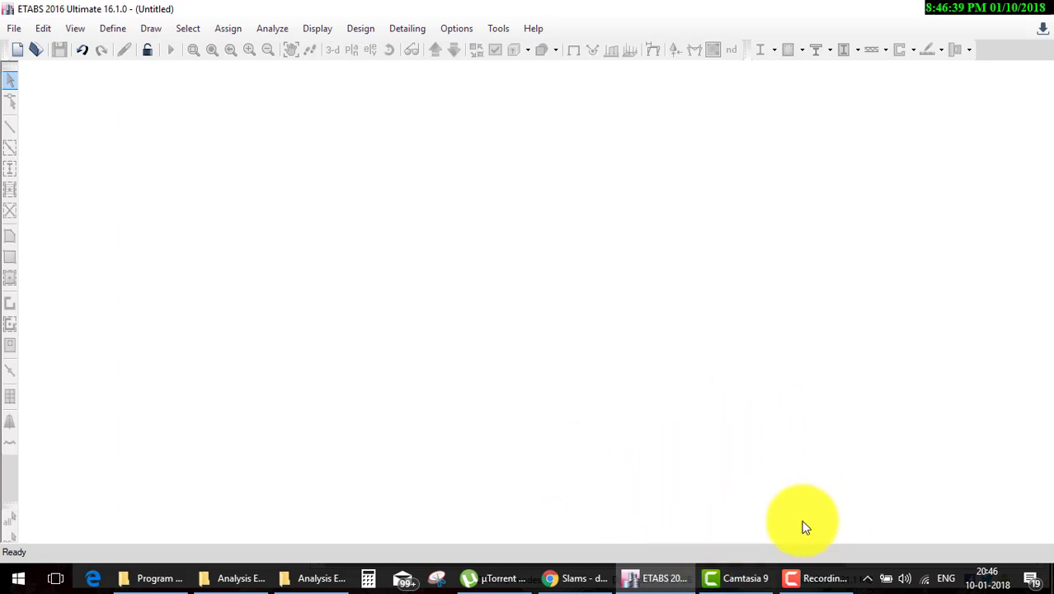
Reopen the documentation and open Example 2 - Dynamic Response Spectrum Analysis from Verification > Analysis.
{"action": "left_click", "coordinate": [532, 29]}
{"action": "left_click", "coordinate": [561, 69]}
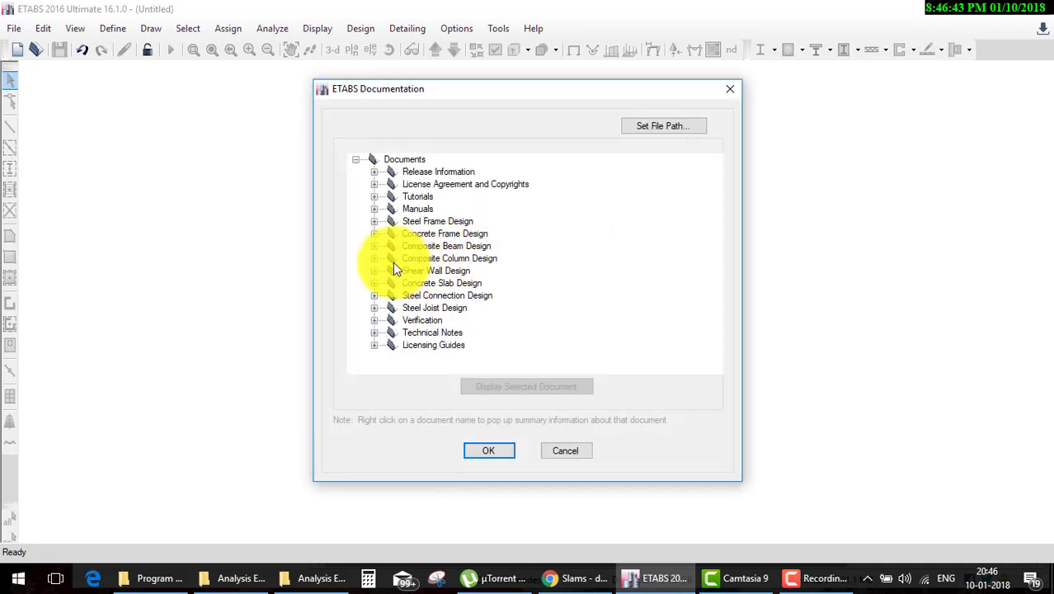
{"action": "left_click", "coordinate": [376, 321]}
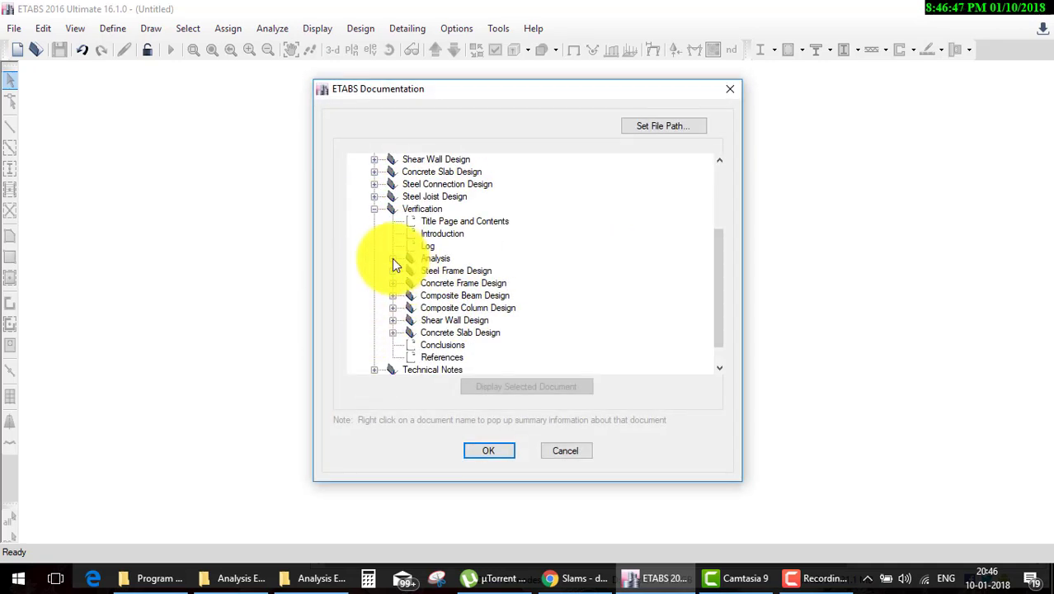
{"action": "left_click", "coordinate": [392, 258]}
{"action": "left_click", "coordinate": [490, 198]}
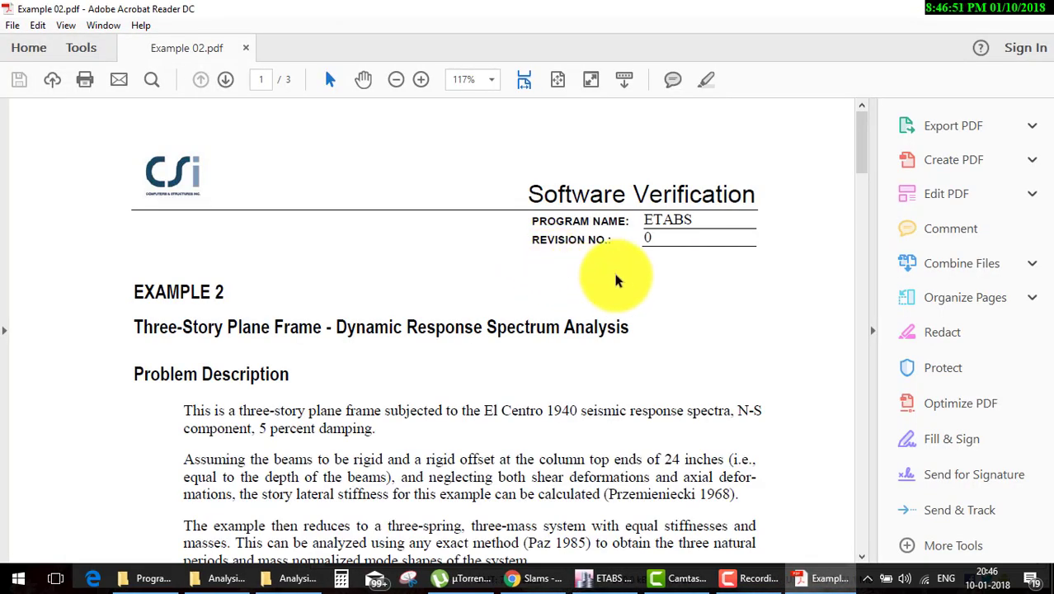
Scroll to the Three-Story Plane Frame title of Example 2 and underline it.
{"action": "left_click_drag", "start_coordinate": [528, 198], "coordinate": [756, 226]}
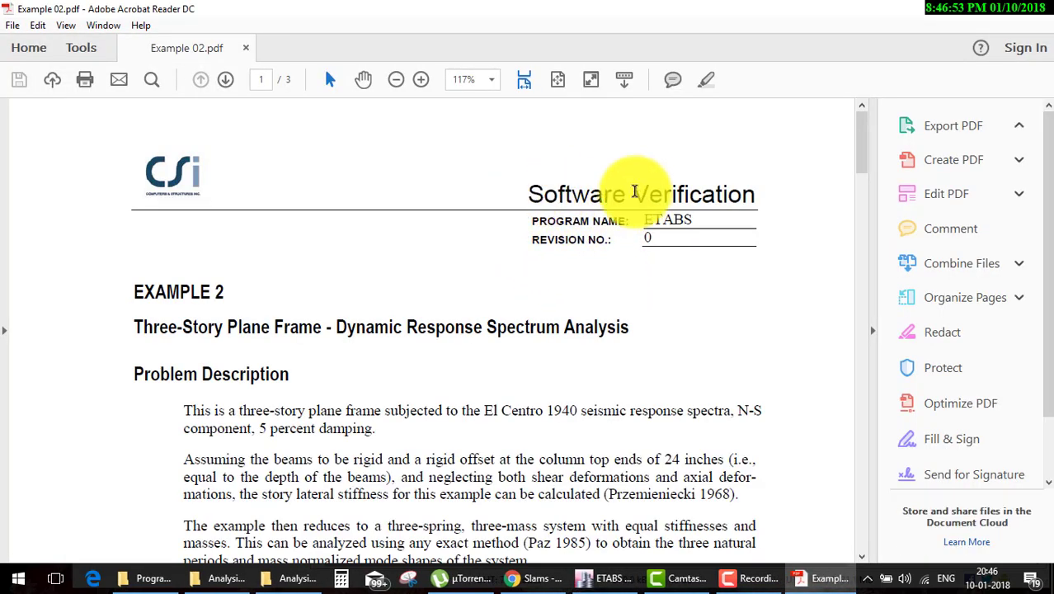
{"action": "left_click", "coordinate": [639, 286]}
{"action": "scroll", "coordinate": [644, 297], "scroll_direction": "down", "scroll_amount": 2}
{"action": "scroll", "coordinate": [658, 317], "scroll_direction": "down", "scroll_amount": 2}
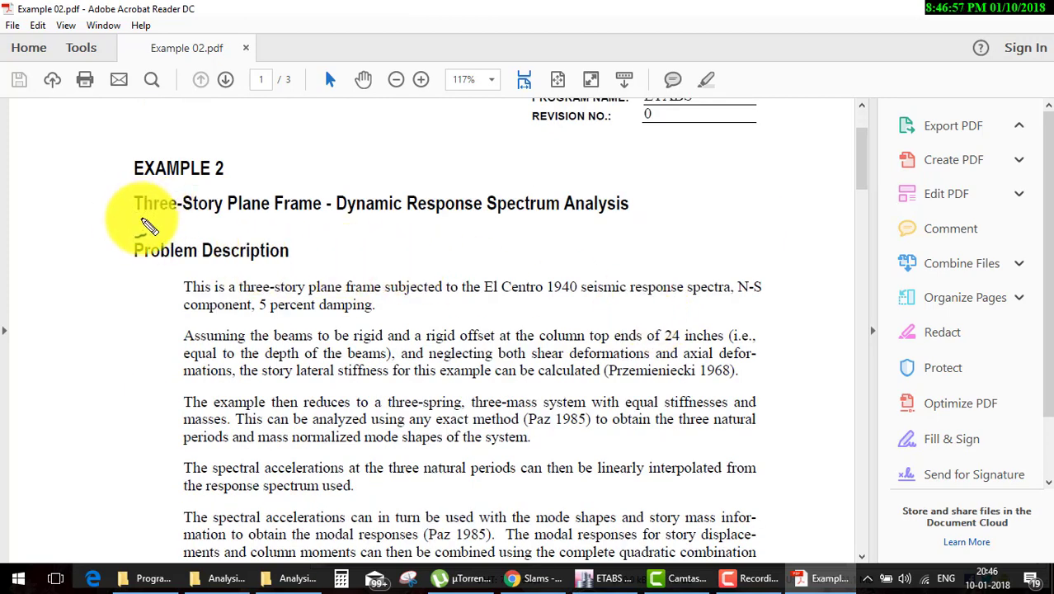
{"action": "left_click_drag", "start_coordinate": [140, 217], "coordinate": [635, 233]}
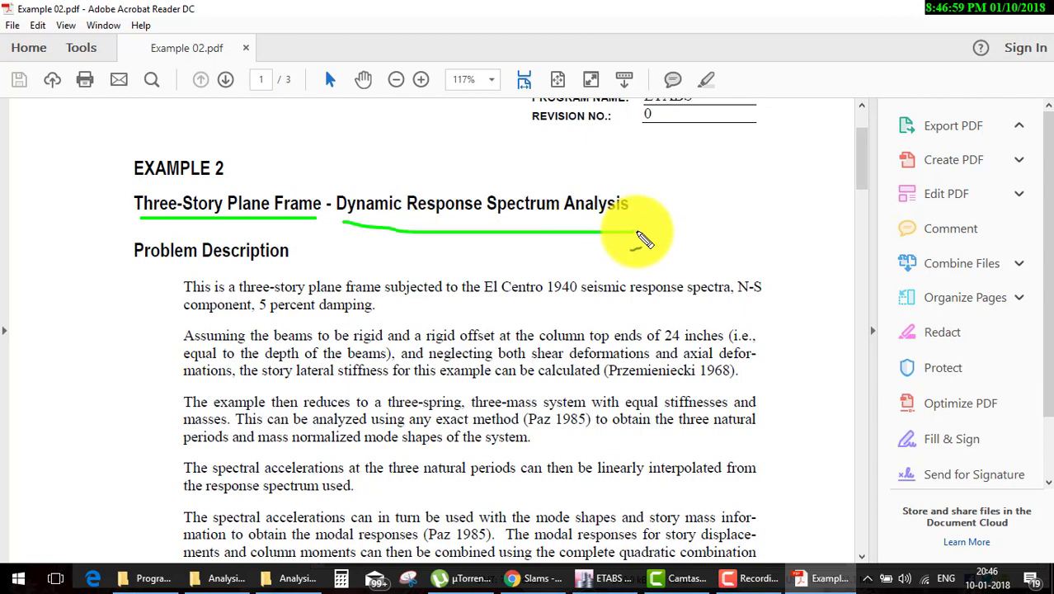
{"action": "scroll", "coordinate": [636, 256], "scroll_direction": "down", "scroll_amount": 2}
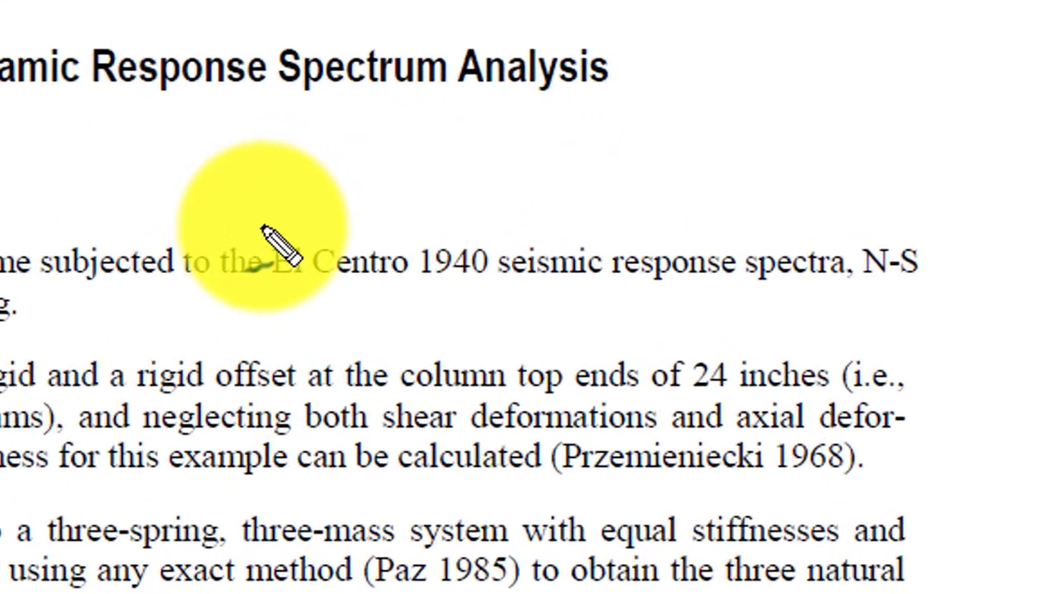
Annotate the El Centro 1940 spectra description and stiffness assumption paragraphs, then clear the ink.
{"action": "mouse_move", "coordinate": [247, 198]}
{"action": "left_mouse_down"}
{"action": "mouse_move", "coordinate": [623, 295]}
{"action": "mouse_move", "coordinate": [243, 196]}
{"action": "left_mouse_up"}
{"action": "mouse_move", "coordinate": [256, 296]}
{"action": "left_mouse_down"}
{"action": "mouse_move", "coordinate": [511, 290]}
{"action": "mouse_move", "coordinate": [924, 306]}
{"action": "left_mouse_up"}
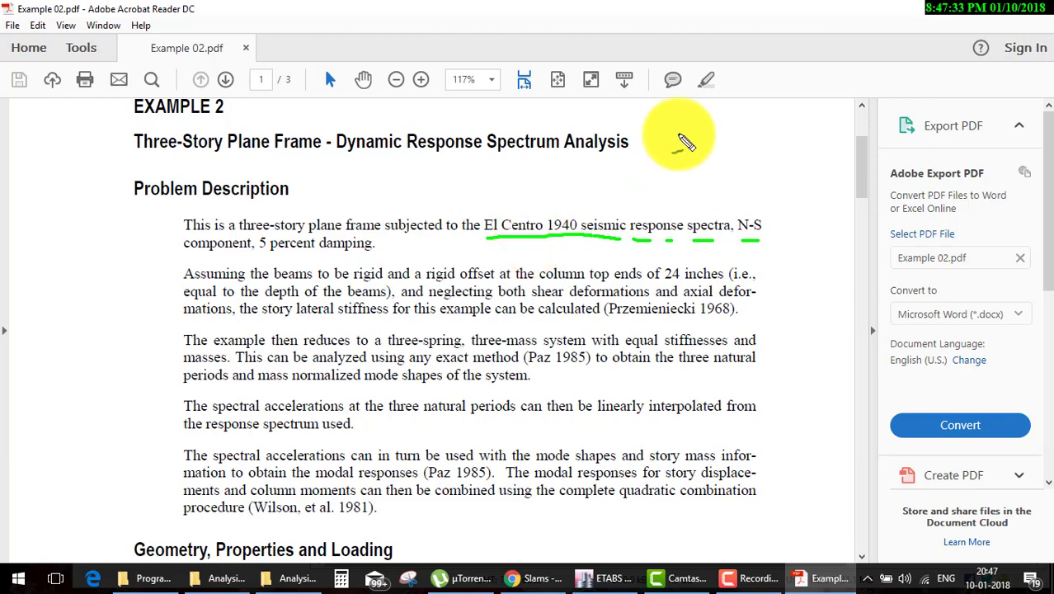
{"action": "left_click_drag", "start_coordinate": [586, 195], "coordinate": [812, 197]}
{"action": "left_click_drag", "start_coordinate": [574, 183], "coordinate": [765, 160]}
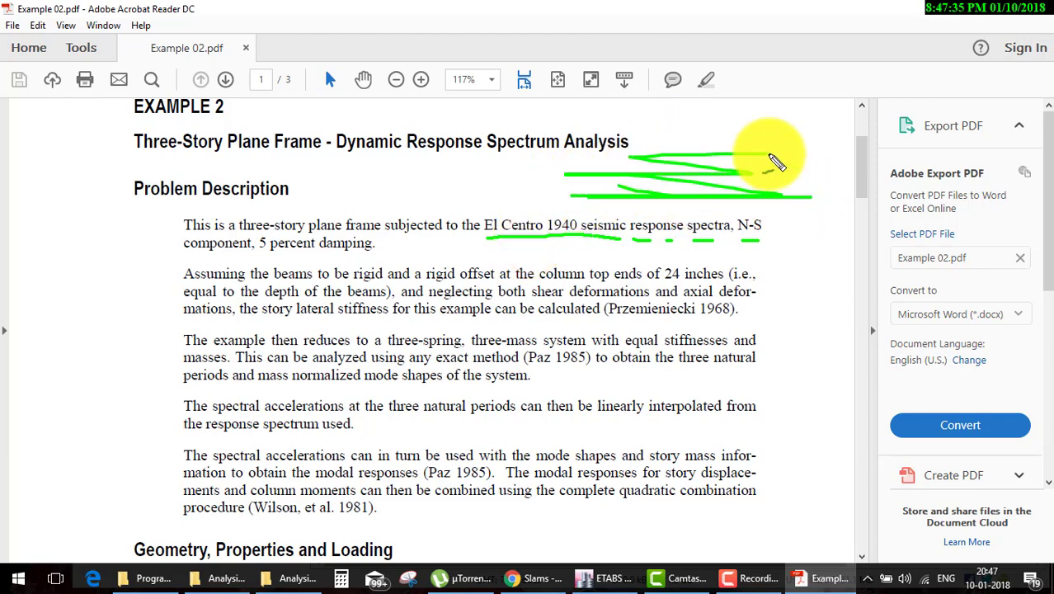
{"action": "mouse_move", "coordinate": [471, 276]}
{"action": "left_mouse_down"}
{"action": "mouse_move", "coordinate": [513, 301]}
{"action": "mouse_move", "coordinate": [561, 310]}
{"action": "left_mouse_up"}
{"action": "mouse_move", "coordinate": [427, 340]}
{"action": "left_mouse_down"}
{"action": "mouse_move", "coordinate": [565, 358]}
{"action": "mouse_move", "coordinate": [522, 405]}
{"action": "mouse_move", "coordinate": [483, 422]}
{"action": "mouse_move", "coordinate": [576, 451]}
{"action": "mouse_move", "coordinate": [651, 502]}
{"action": "left_mouse_up"}
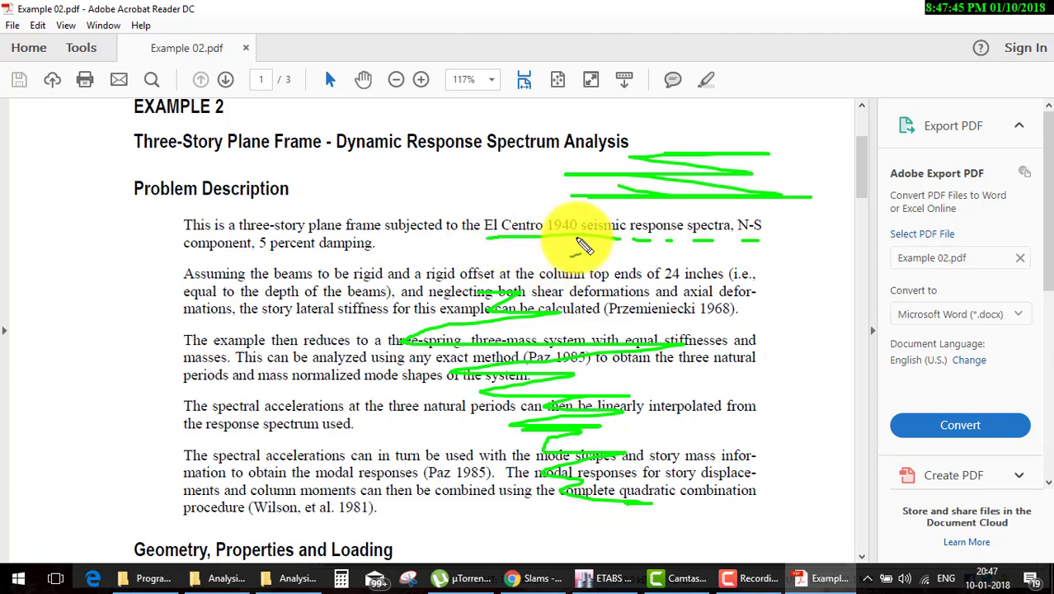
{"action": "left_click_drag", "start_coordinate": [535, 245], "coordinate": [544, 243]}
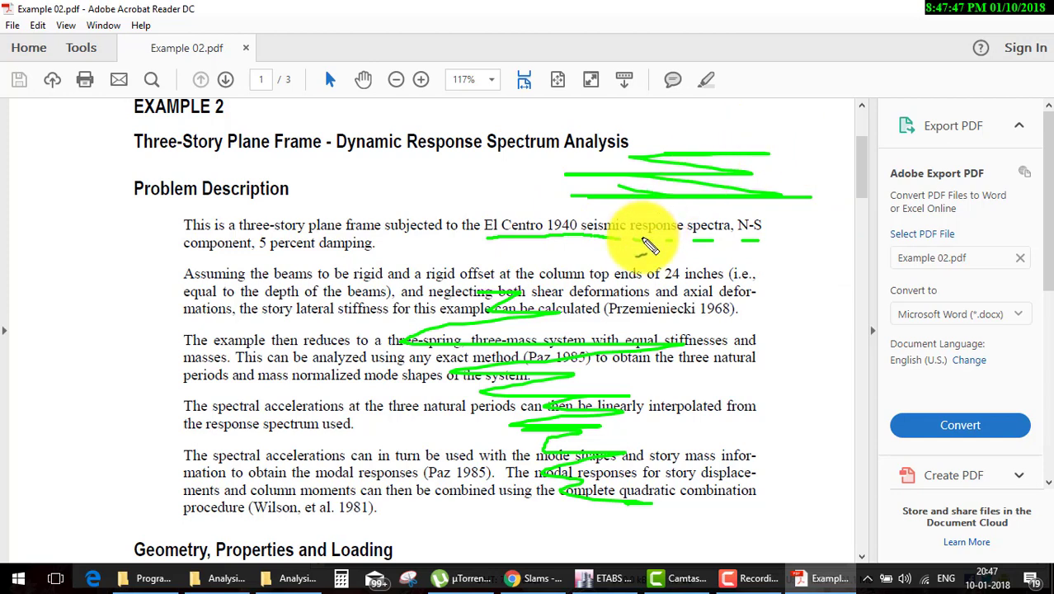
{"action": "key", "text": "Escape"}
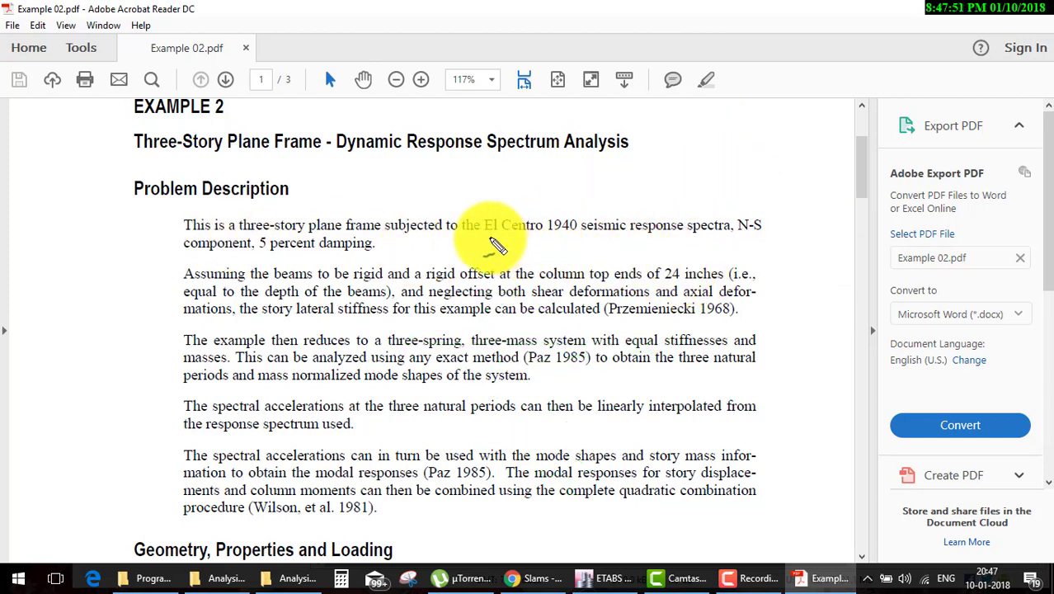
Underline the El Centro 1940 seismic response line and scroll down to Geometry, Properties and Loading.
{"action": "left_click_drag", "start_coordinate": [486, 235], "coordinate": [684, 233]}
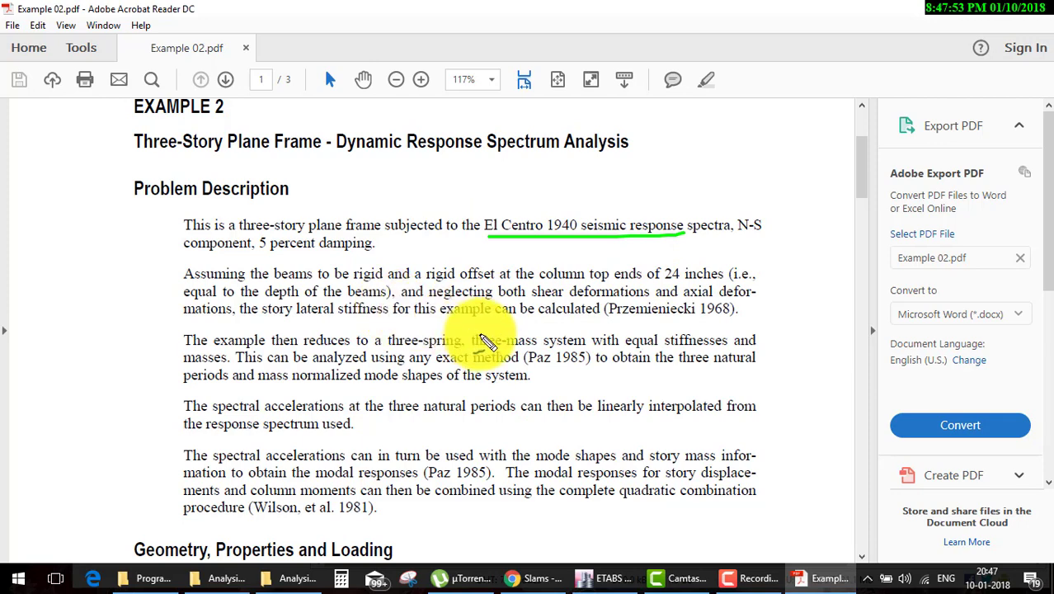
{"action": "scroll", "coordinate": [485, 335], "scroll_direction": "down", "scroll_amount": 2}
{"action": "scroll", "coordinate": [482, 306], "scroll_direction": "down", "scroll_amount": 1}
{"action": "scroll", "coordinate": [487, 281], "scroll_direction": "down", "scroll_amount": 3}
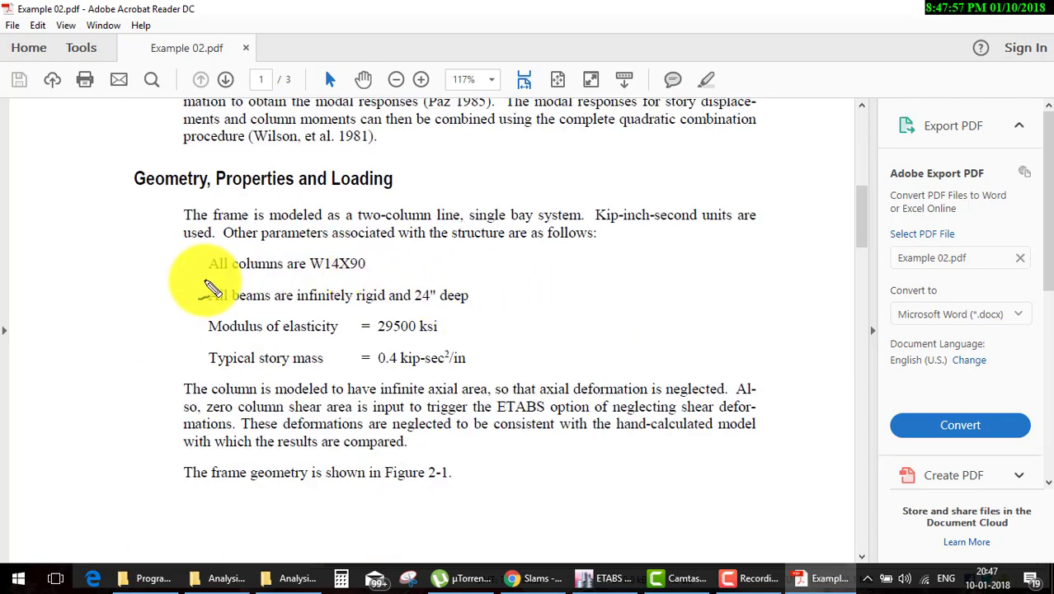
Underline W14X90 columns, rigid 24" beams, 29500 ksi modulus and the typical story mass.
{"action": "left_click_drag", "start_coordinate": [206, 279], "coordinate": [577, 280]}
{"action": "left_click_drag", "start_coordinate": [256, 310], "coordinate": [492, 310]}
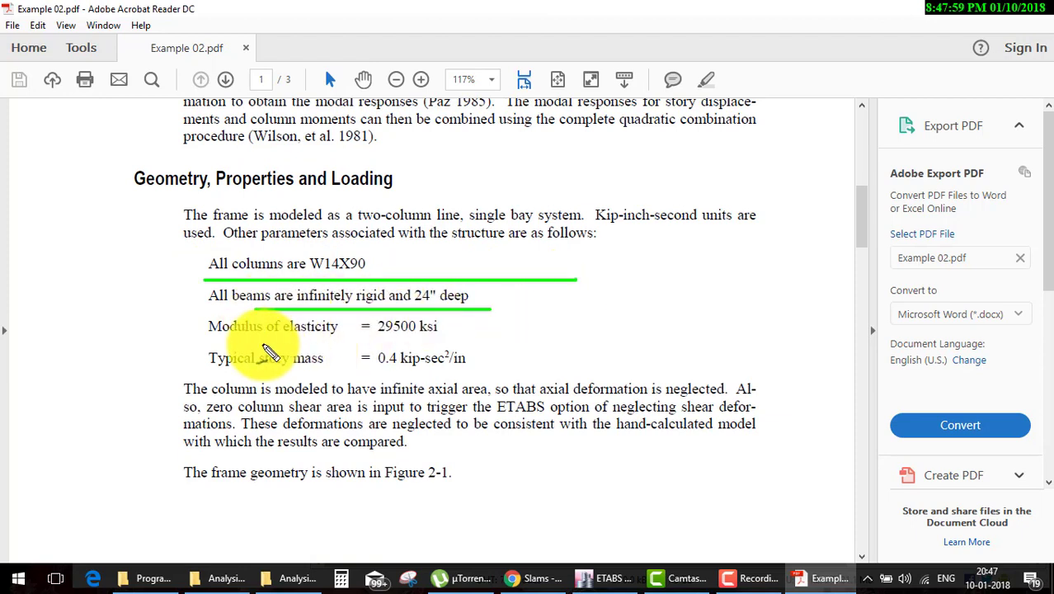
{"action": "left_click_drag", "start_coordinate": [260, 345], "coordinate": [506, 345]}
{"action": "left_click_drag", "start_coordinate": [256, 375], "coordinate": [632, 368]}
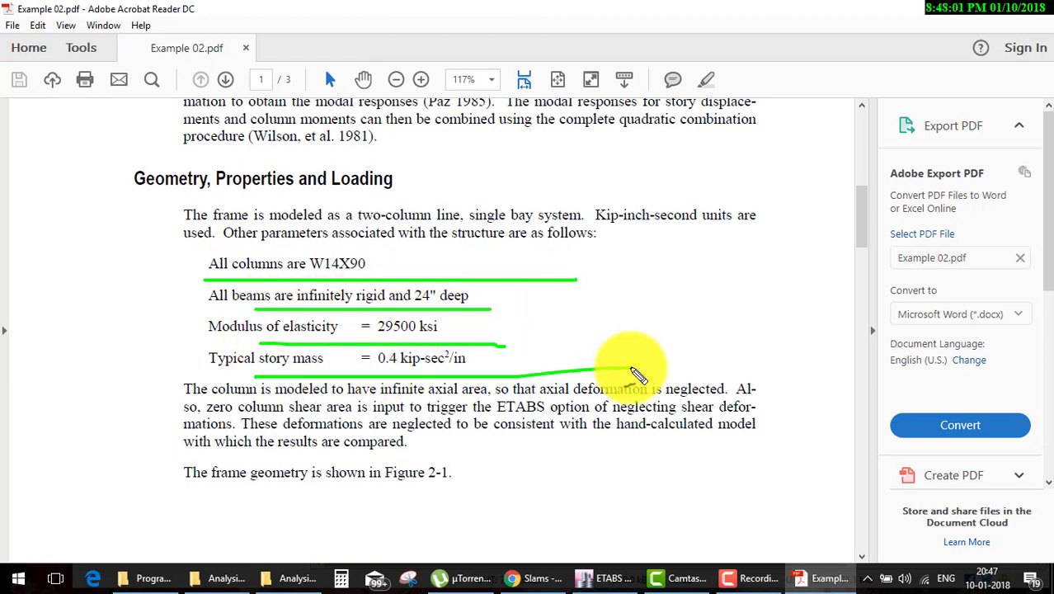
{"action": "scroll", "coordinate": [679, 330], "scroll_direction": "down", "scroll_amount": 3}
{"action": "scroll", "coordinate": [679, 329], "scroll_direction": "down", "scroll_amount": 7}
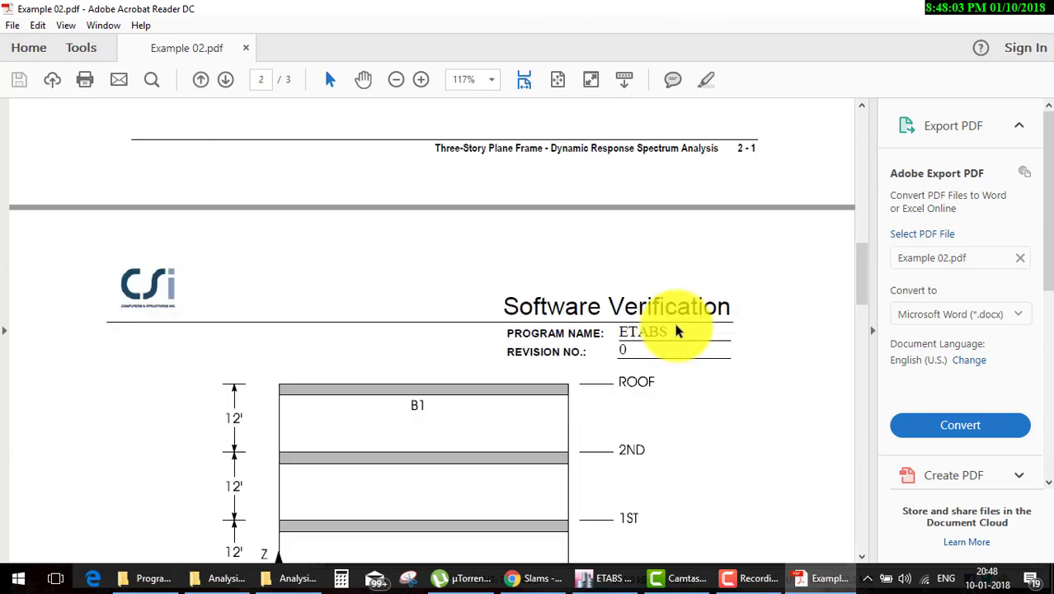
{"action": "scroll", "coordinate": [676, 330], "scroll_direction": "down", "scroll_amount": 3}
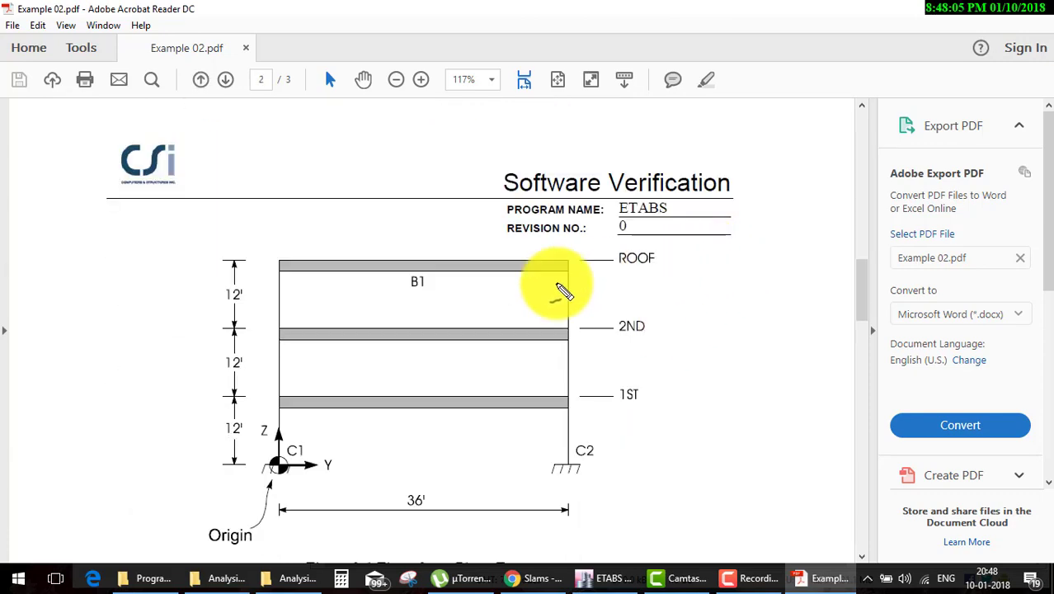
Mark the 36' bay and three 12' story heights on the frame figure, then scroll to Table 2-1.
{"action": "left_click_drag", "start_coordinate": [435, 505], "coordinate": [518, 491]}
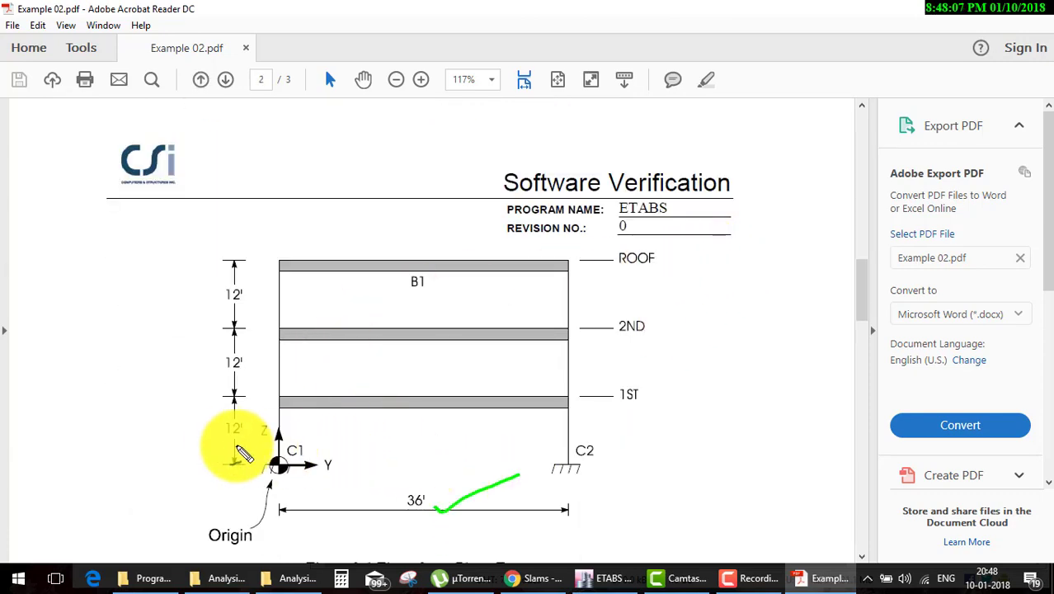
{"action": "left_click_drag", "start_coordinate": [225, 442], "coordinate": [298, 408]}
{"action": "left_click_drag", "start_coordinate": [225, 371], "coordinate": [279, 339]}
{"action": "left_click_drag", "start_coordinate": [219, 297], "coordinate": [362, 275]}
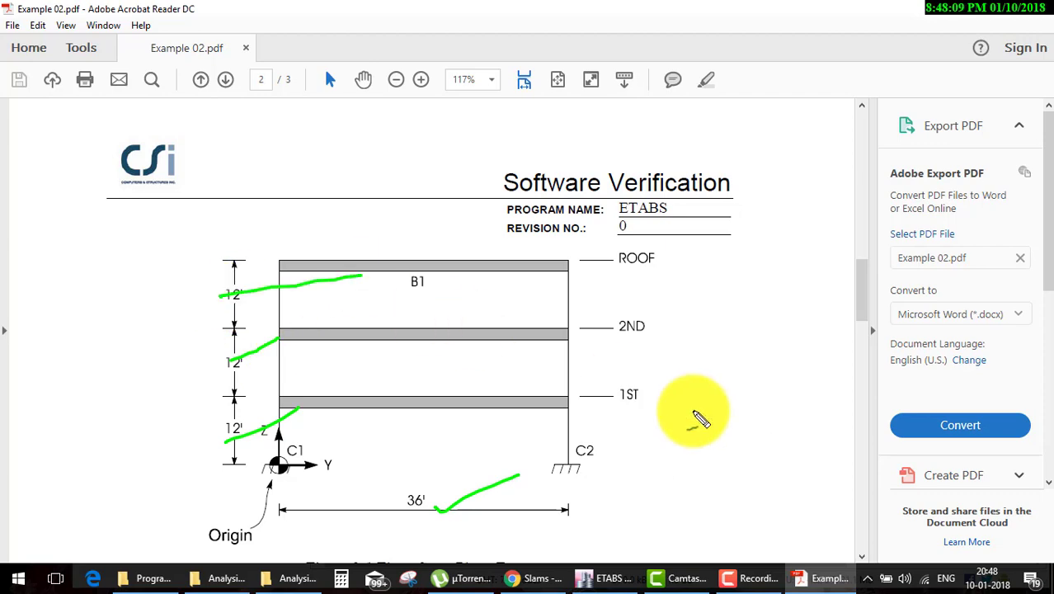
{"action": "scroll", "coordinate": [711, 396], "scroll_direction": "down", "scroll_amount": 3}
{"action": "scroll", "coordinate": [711, 396], "scroll_direction": "down", "scroll_amount": 5}
{"action": "scroll", "coordinate": [711, 396], "scroll_direction": "down", "scroll_amount": 2}
{"action": "scroll", "coordinate": [713, 400], "scroll_direction": "down", "scroll_amount": 3}
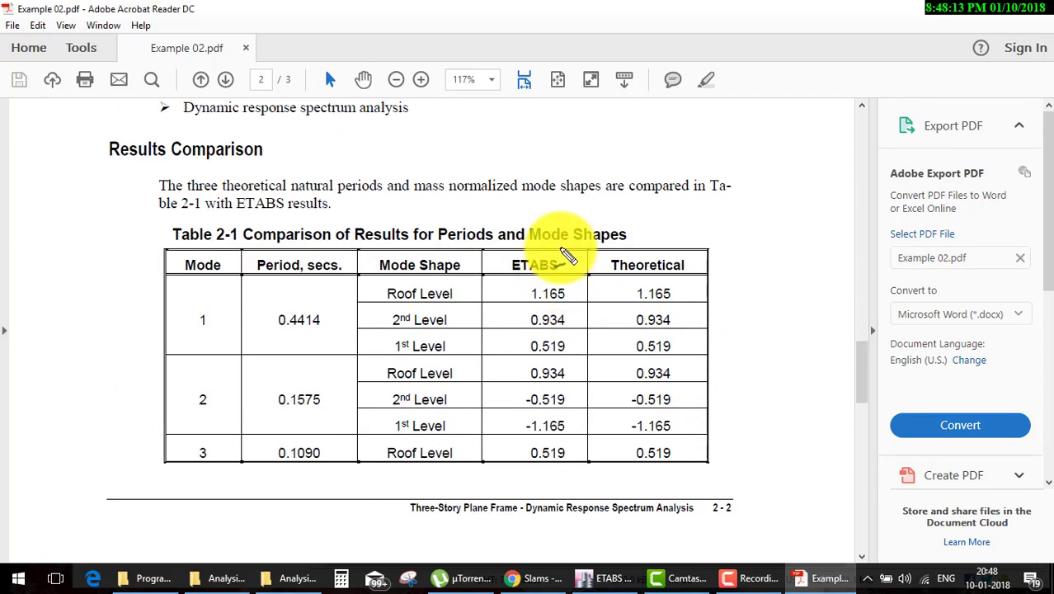
Mark Table 2-1's ETABS and Theoretical columns, highlighting mode 1's 0.4414 s period and shape.
{"action": "left_click_drag", "start_coordinate": [553, 253], "coordinate": [615, 199]}
{"action": "left_click_drag", "start_coordinate": [675, 253], "coordinate": [740, 210]}
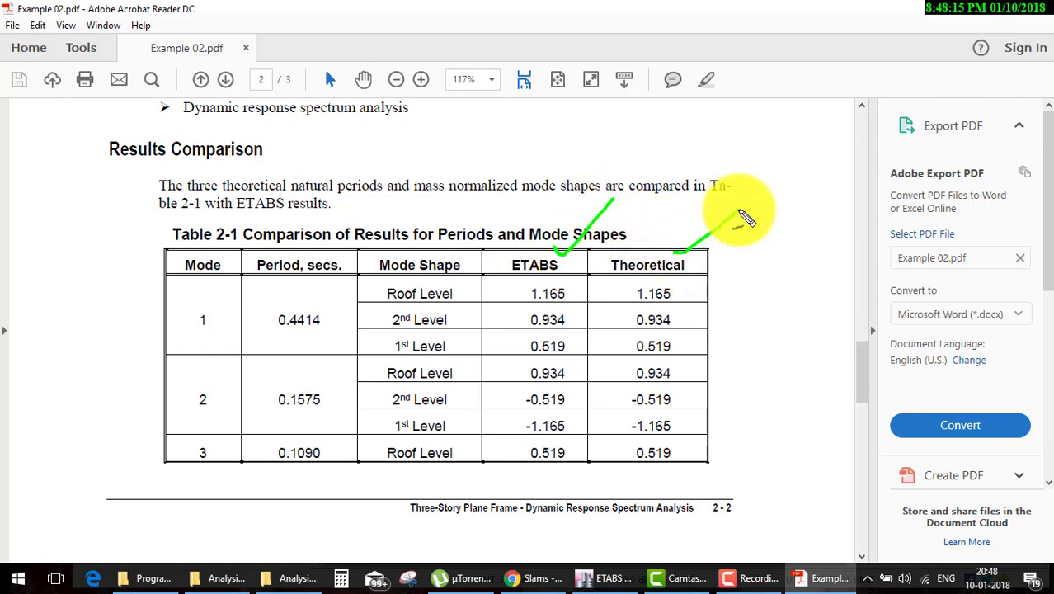
{"action": "left_click_drag", "start_coordinate": [708, 248], "coordinate": [718, 459]}
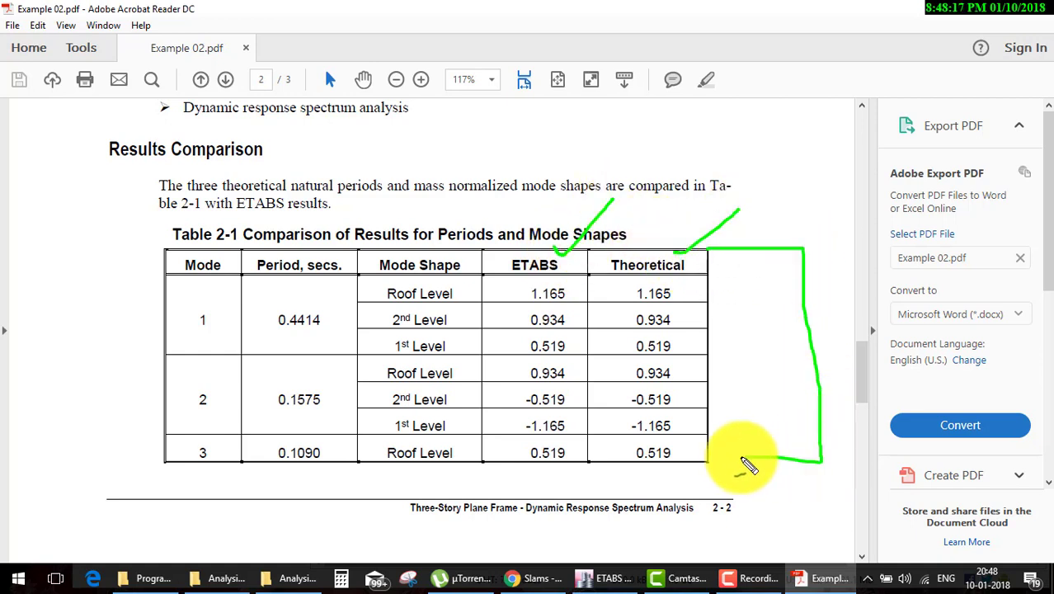
{"action": "left_click_drag", "start_coordinate": [707, 278], "coordinate": [782, 277]}
{"action": "left_click_drag", "start_coordinate": [705, 308], "coordinate": [816, 310]}
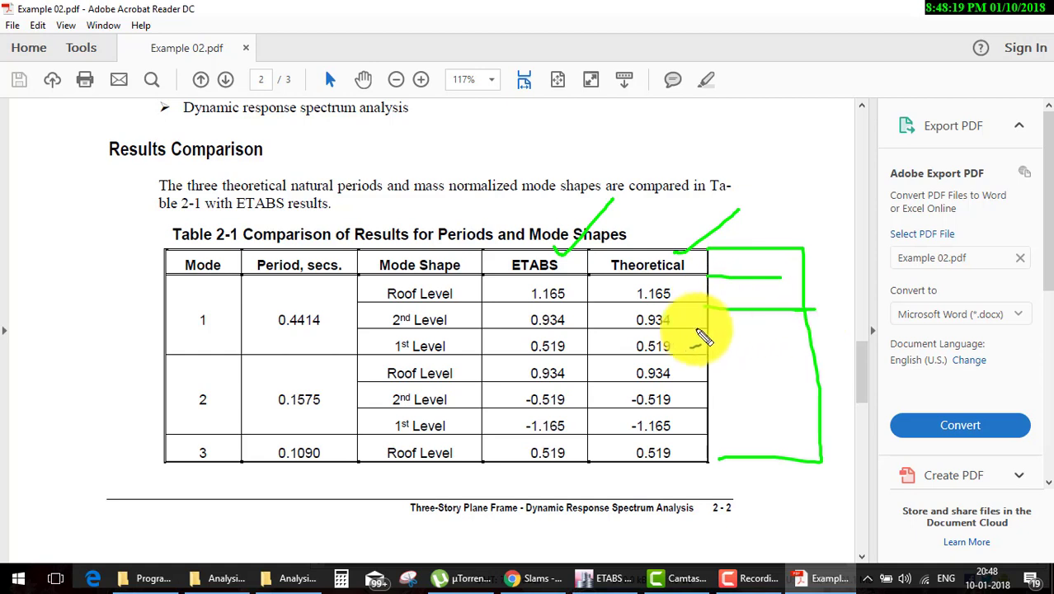
{"action": "left_click_drag", "start_coordinate": [708, 334], "coordinate": [817, 339]}
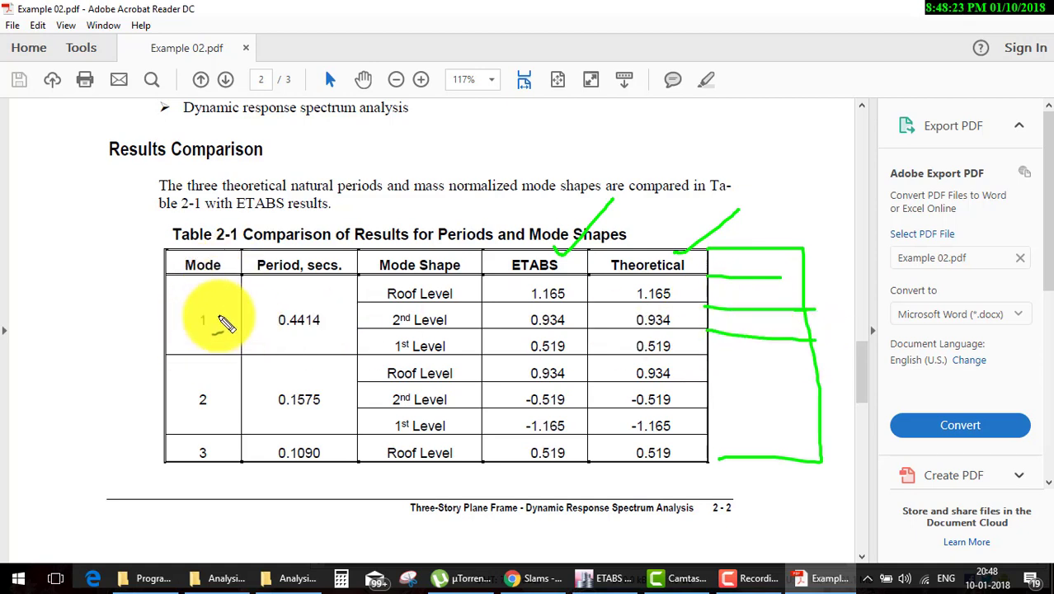
{"action": "left_click_drag", "start_coordinate": [216, 316], "coordinate": [218, 307]}
{"action": "mouse_move", "coordinate": [285, 307]}
{"action": "left_mouse_down"}
{"action": "mouse_move", "coordinate": [321, 320]}
{"action": "mouse_move", "coordinate": [284, 303]}
{"action": "left_mouse_up"}
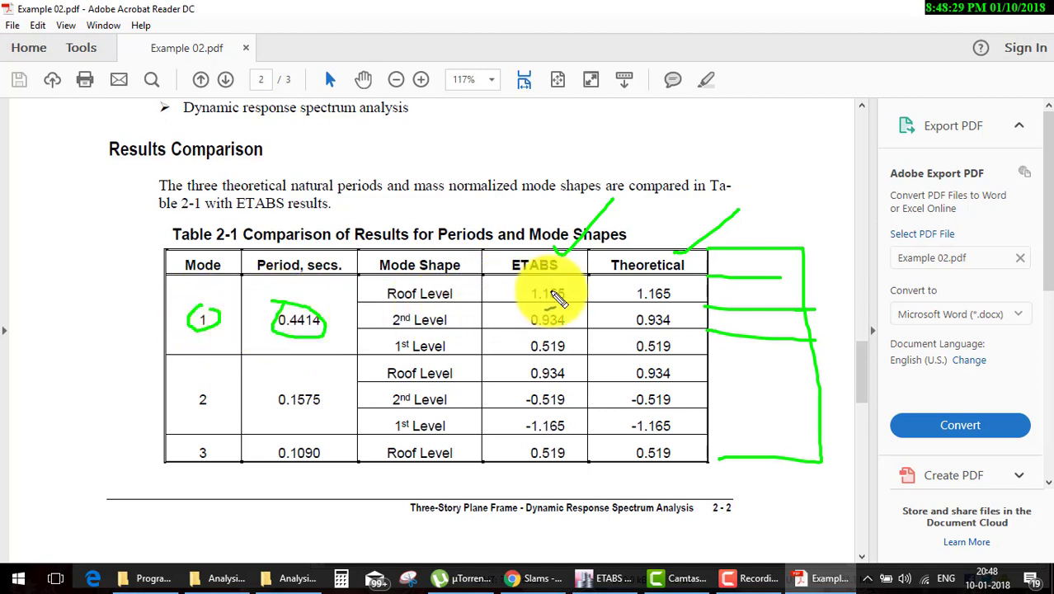
{"action": "mouse_move", "coordinate": [569, 304]}
{"action": "left_mouse_down"}
{"action": "mouse_move", "coordinate": [588, 298]}
{"action": "mouse_move", "coordinate": [615, 337]}
{"action": "left_mouse_up"}
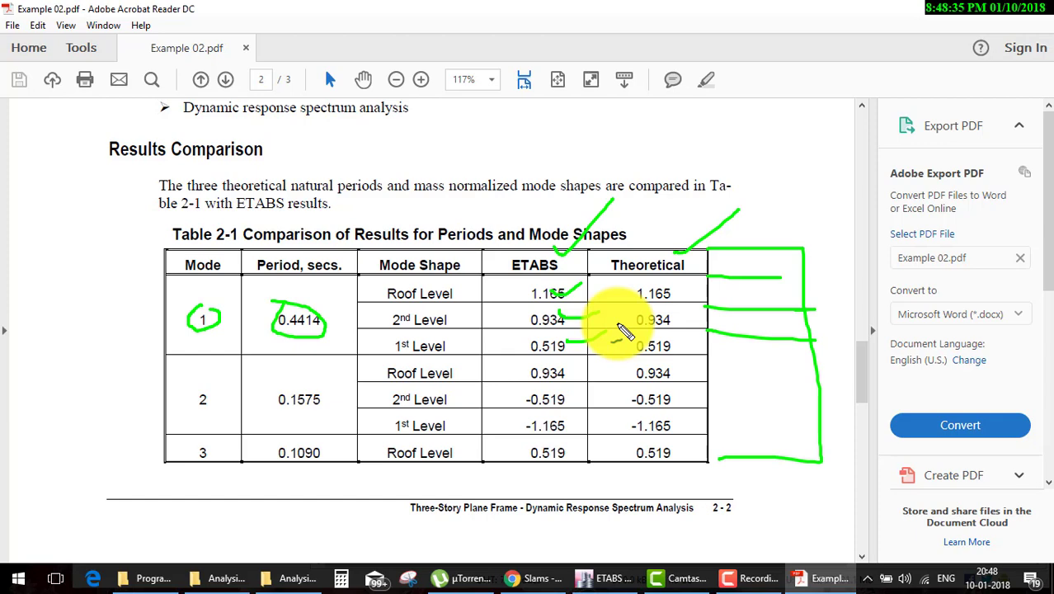
{"action": "key", "text": "Escape"}
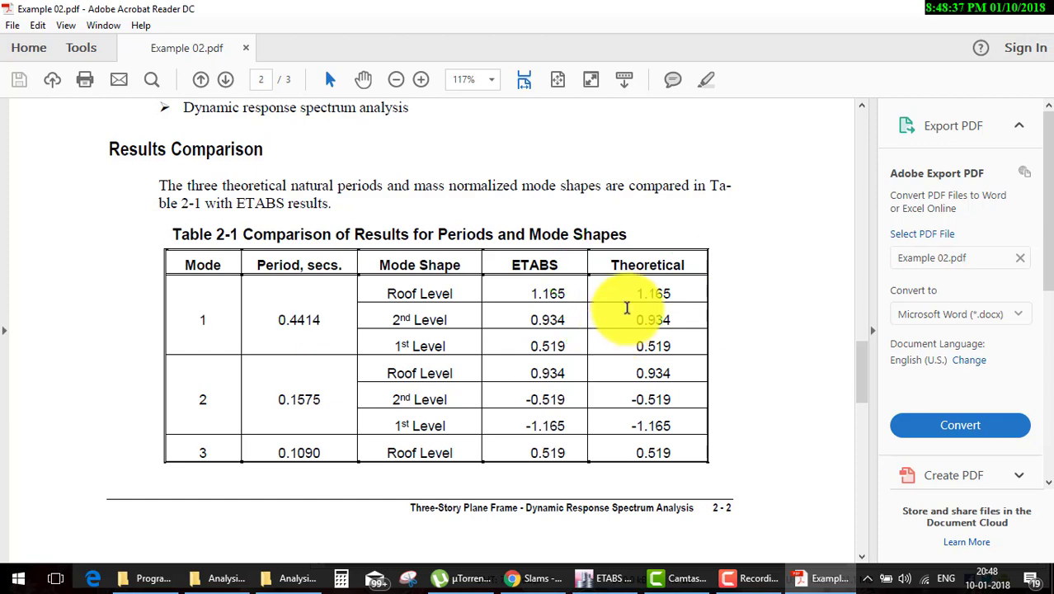
Scroll back to the frame figure and mark its 36' bay and three 12' stories.
{"action": "scroll", "coordinate": [627, 307], "scroll_direction": "up", "scroll_amount": 6}
{"action": "scroll", "coordinate": [627, 311], "scroll_direction": "up", "scroll_amount": 4}
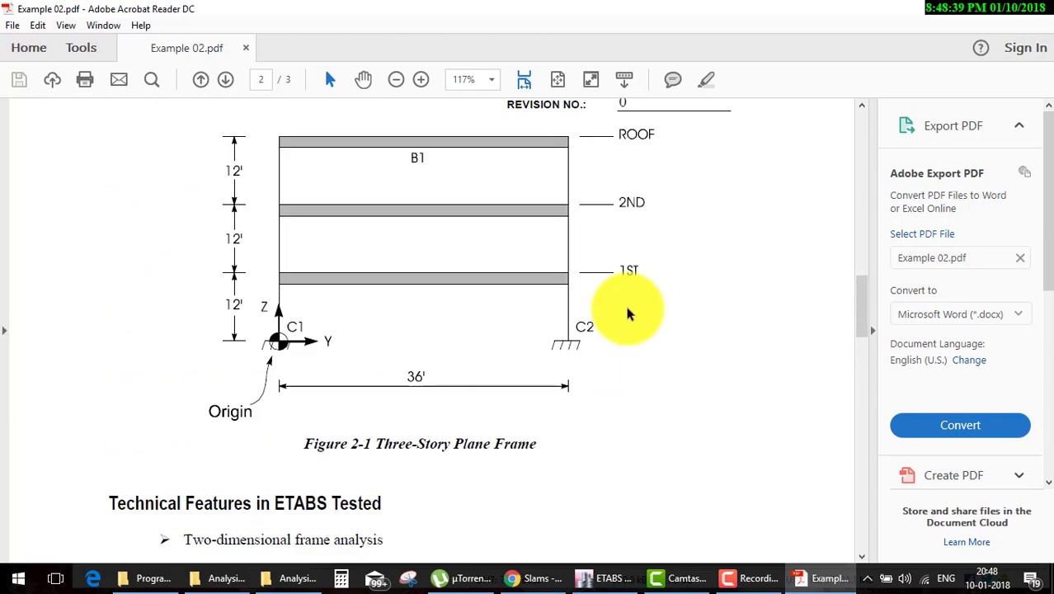
{"action": "key", "text": "ctrl+shift+d"}
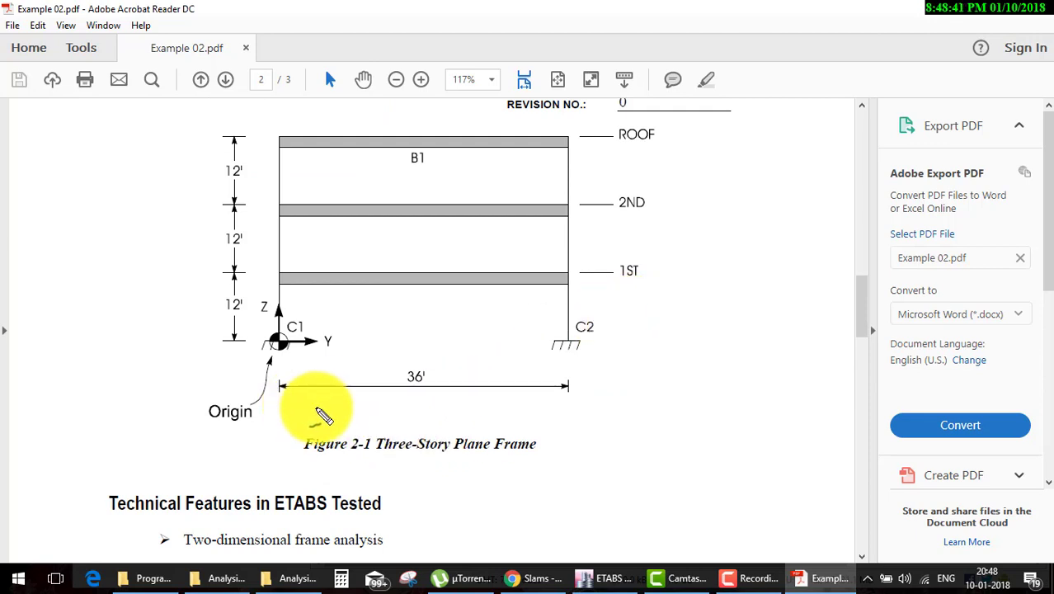
{"action": "left_click_drag", "start_coordinate": [297, 406], "coordinate": [510, 414]}
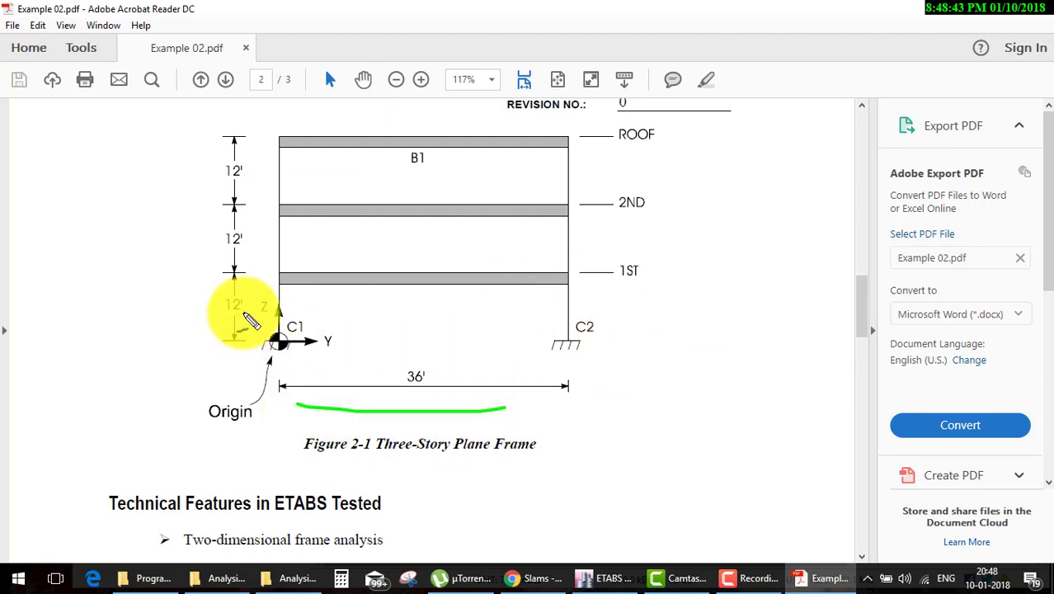
{"action": "left_click_drag", "start_coordinate": [243, 312], "coordinate": [272, 296]}
{"action": "left_click_drag", "start_coordinate": [251, 247], "coordinate": [283, 239]}
{"action": "left_click_drag", "start_coordinate": [234, 172], "coordinate": [277, 165]}
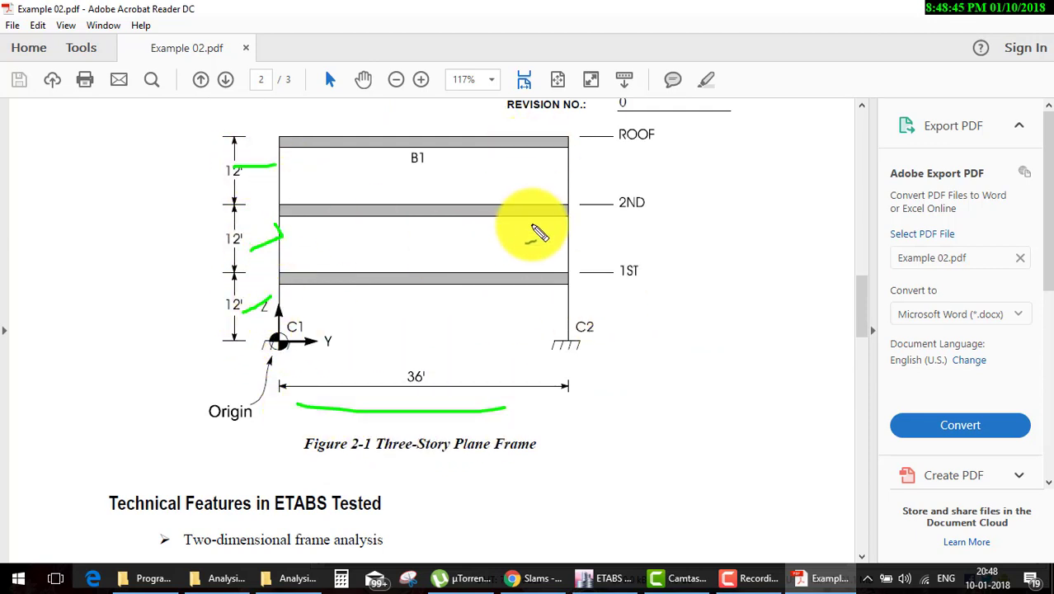
{"action": "key", "text": "ctrl+shift+d"}
Return to ETABS, close the documentation list, and start a new model.
{"action": "left_click", "coordinate": [609, 578]}
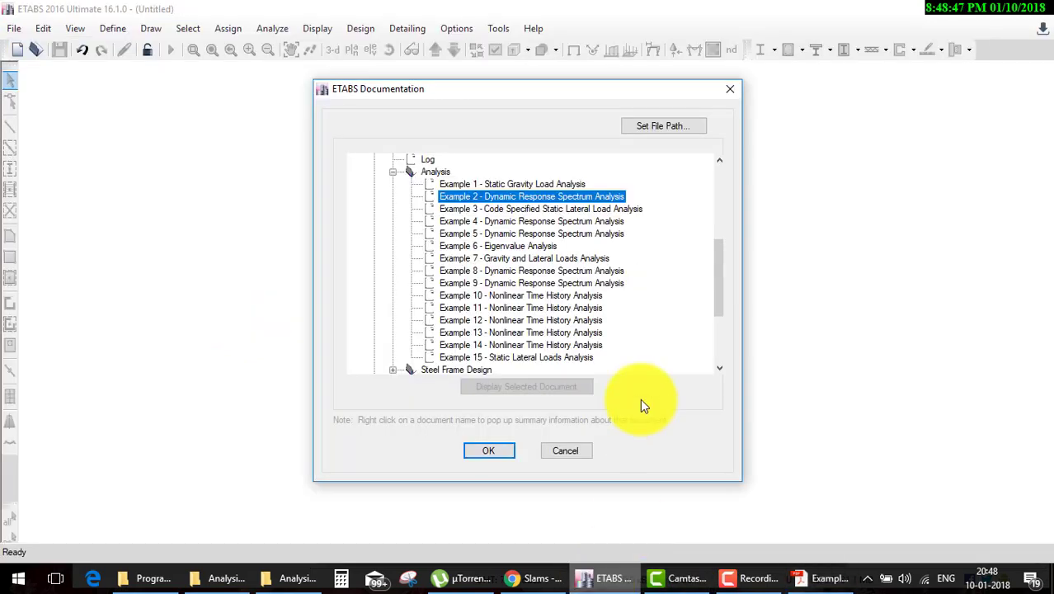
{"action": "left_click", "coordinate": [565, 450]}
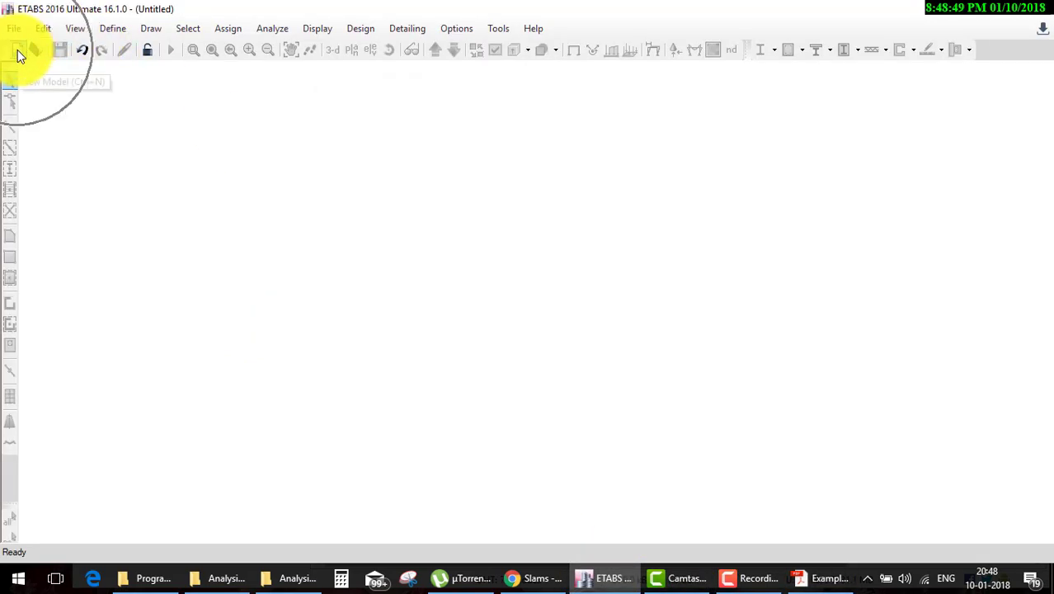
{"action": "left_click", "coordinate": [19, 52]}
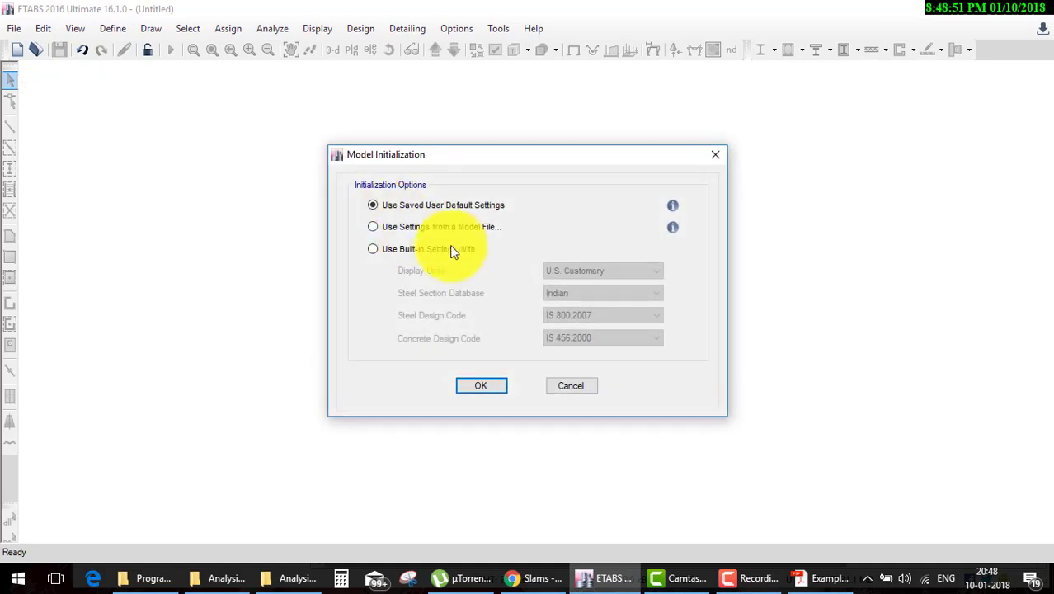
Initialize the new model with built-in settings in U.S. Customary units.
{"action": "left_click", "coordinate": [454, 248]}
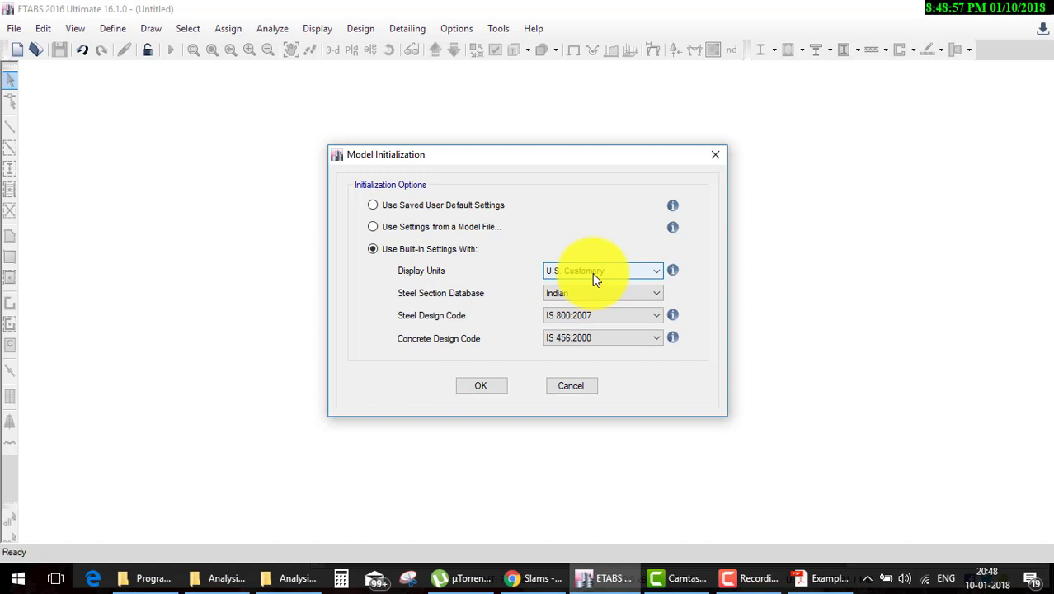
{"action": "left_click", "coordinate": [487, 387]}
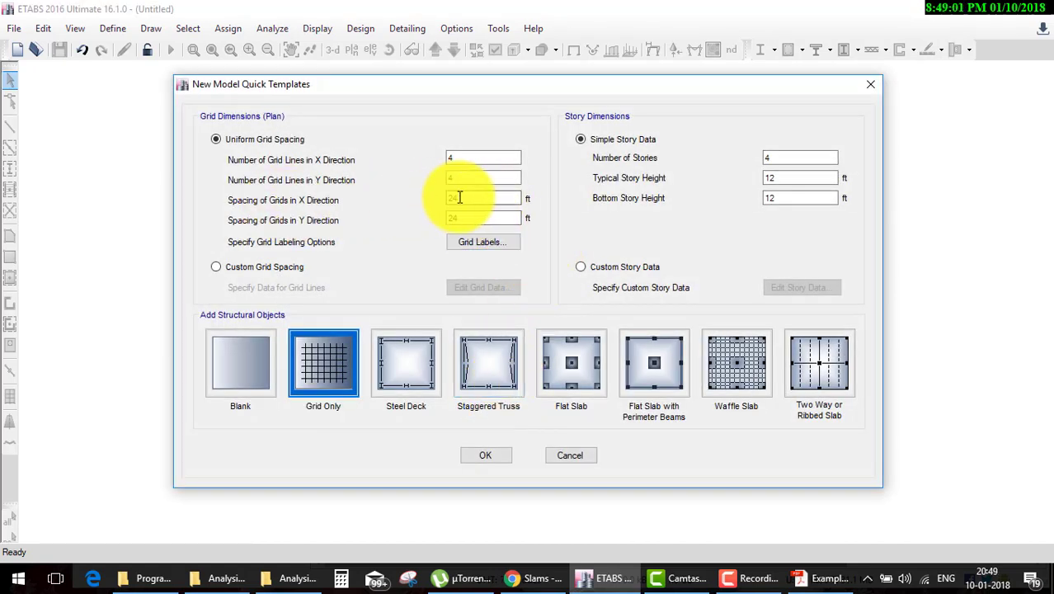
Build a Grid Only template with 36 ft spacing, 2 by 1 grid lines and 3 stories.
{"action": "left_click_drag", "start_coordinate": [463, 198], "coordinate": [422, 198]}
{"action": "type", "text": "6"}
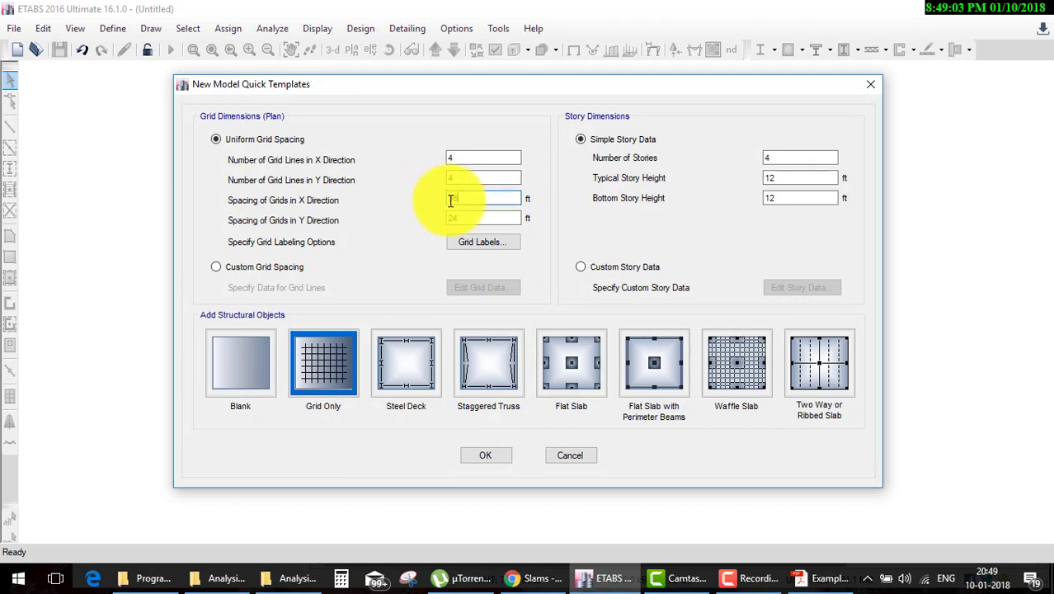
{"action": "key", "text": "Tab"}
{"action": "type", "text": "36"}
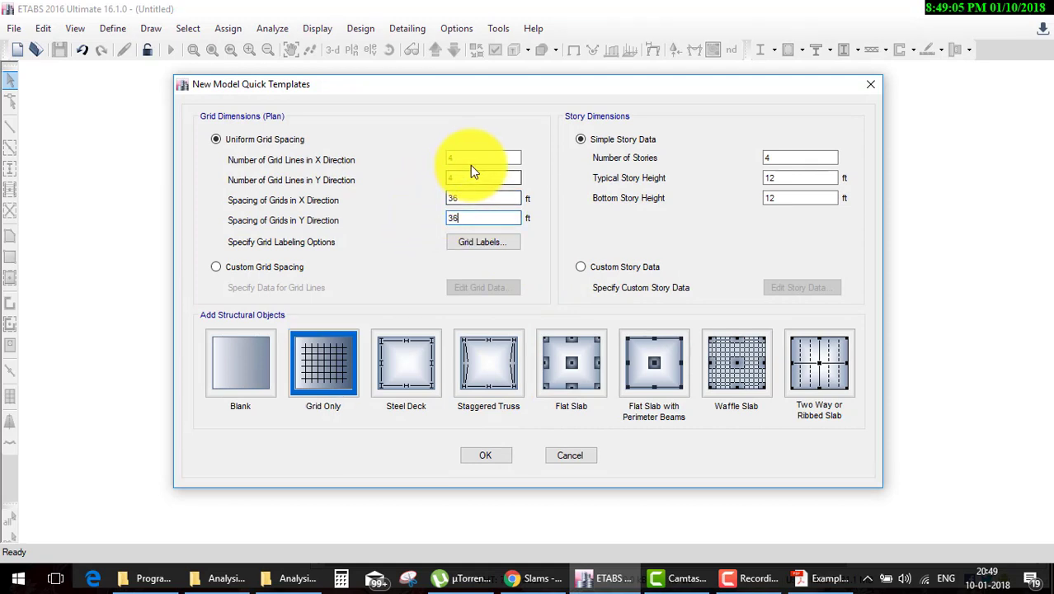
{"action": "left_click_drag", "start_coordinate": [450, 158], "coordinate": [388, 165]}
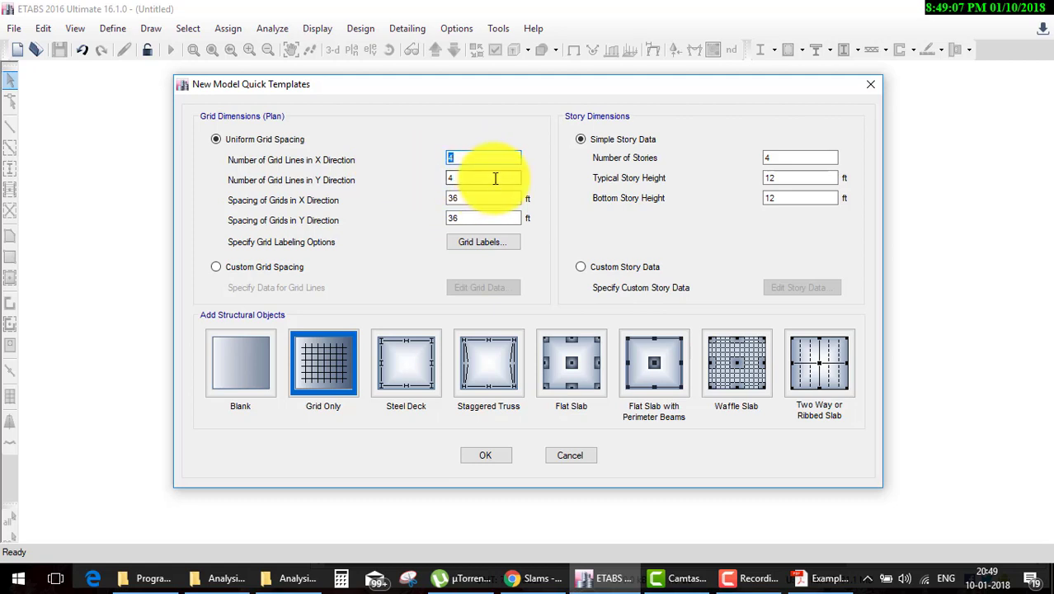
{"action": "key", "text": "Tab"}
{"action": "type", "text": "1"}
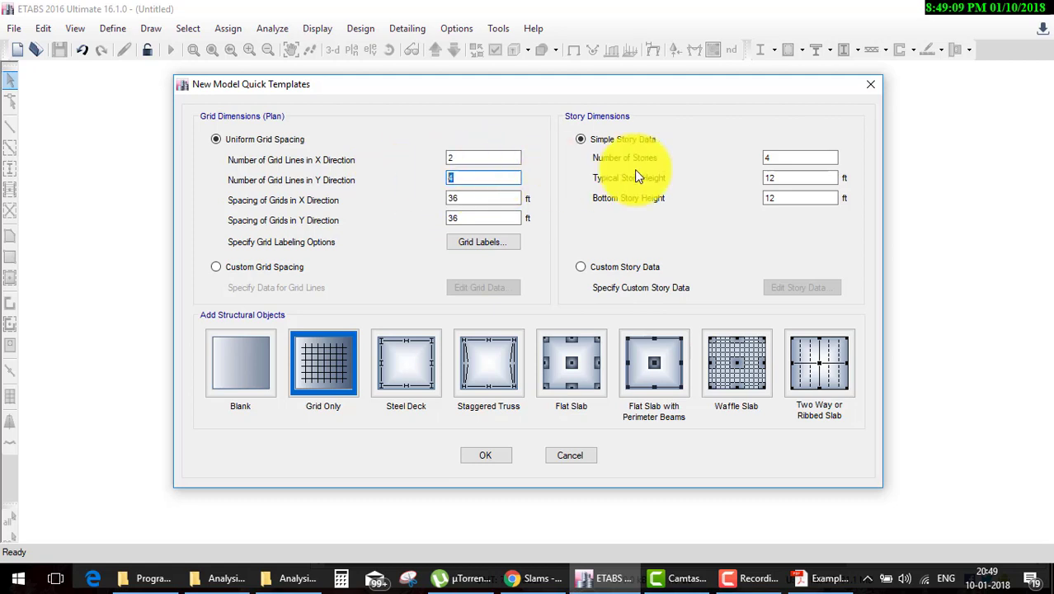
{"action": "double_click", "coordinate": [794, 158]}
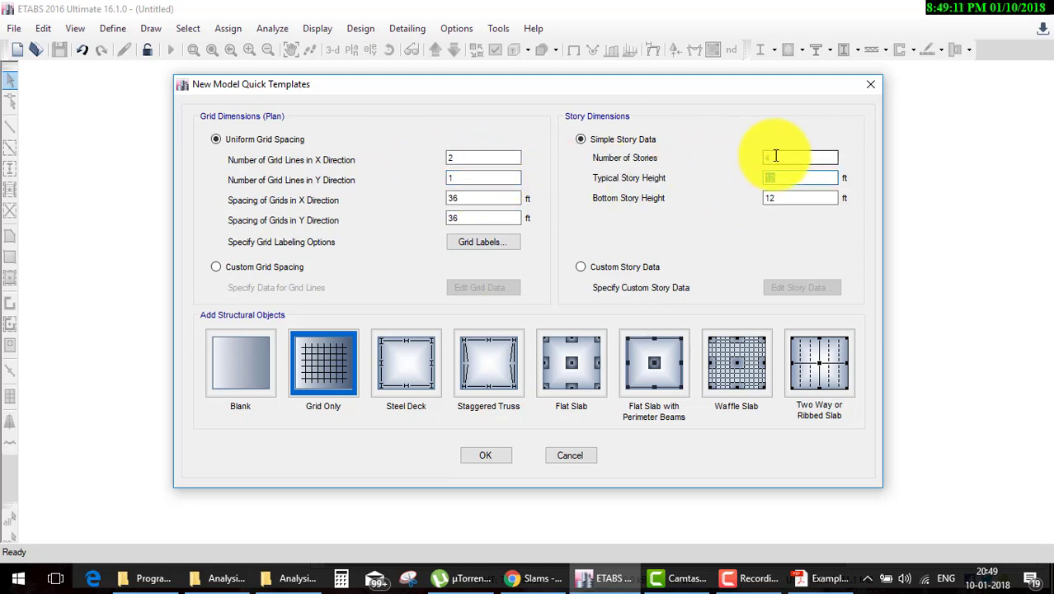
{"action": "type", "text": "3"}
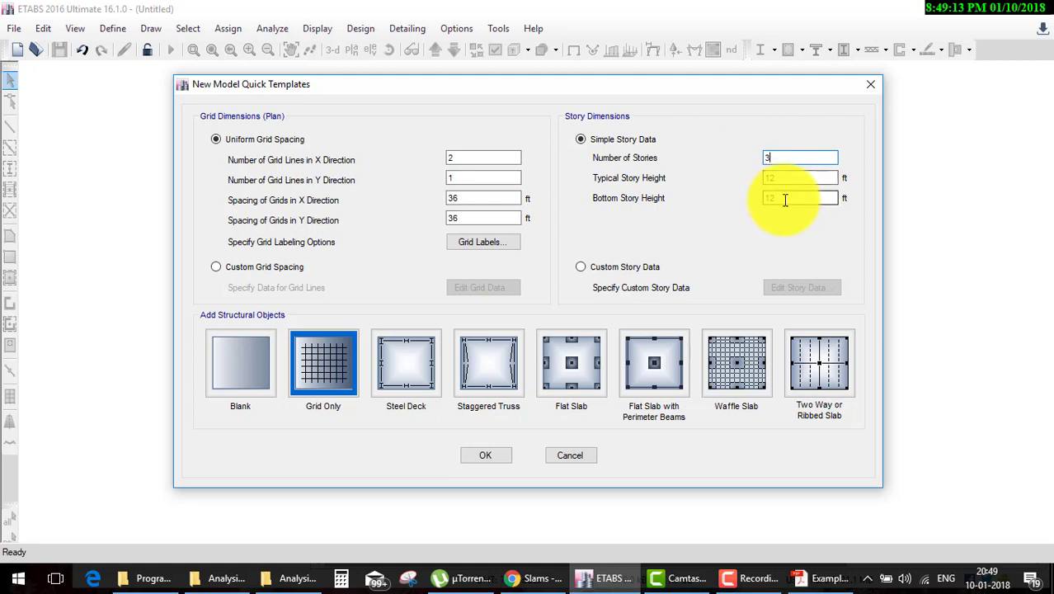
{"action": "double_click", "coordinate": [770, 158]}
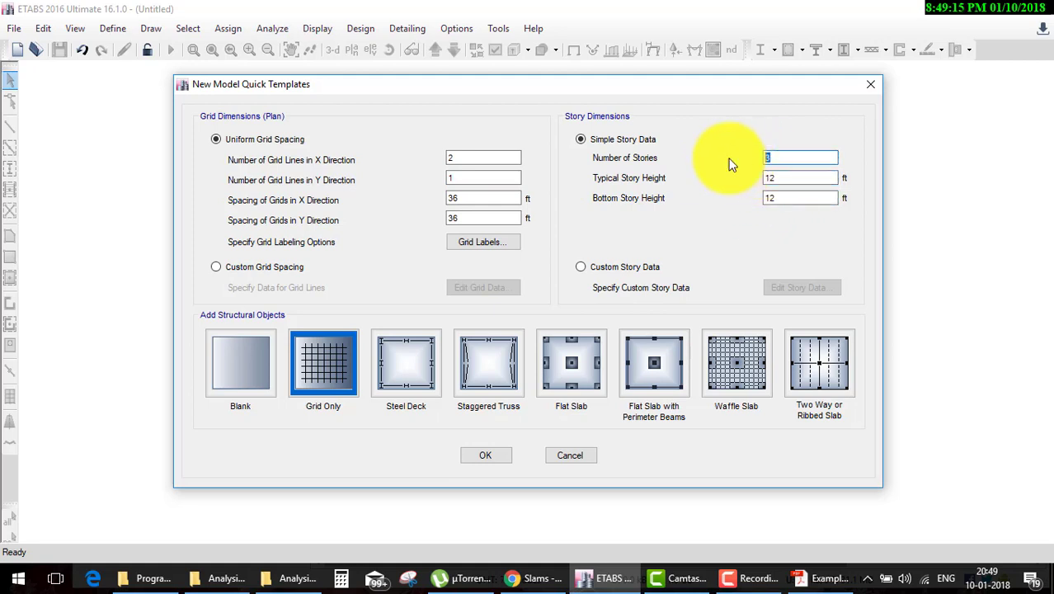
{"action": "double_click", "coordinate": [452, 218]}
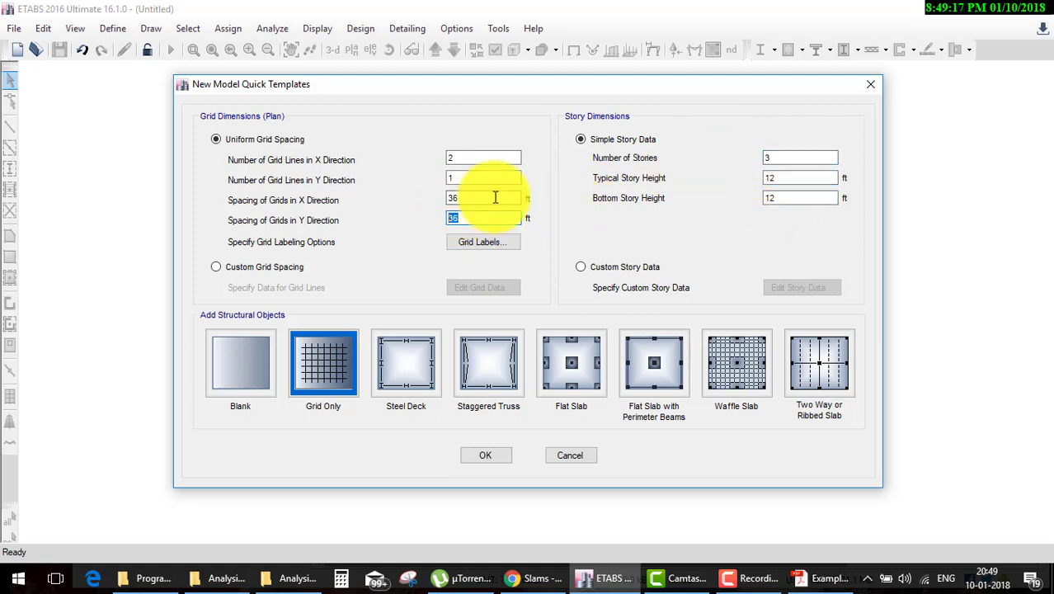
{"action": "double_click", "coordinate": [453, 199]}
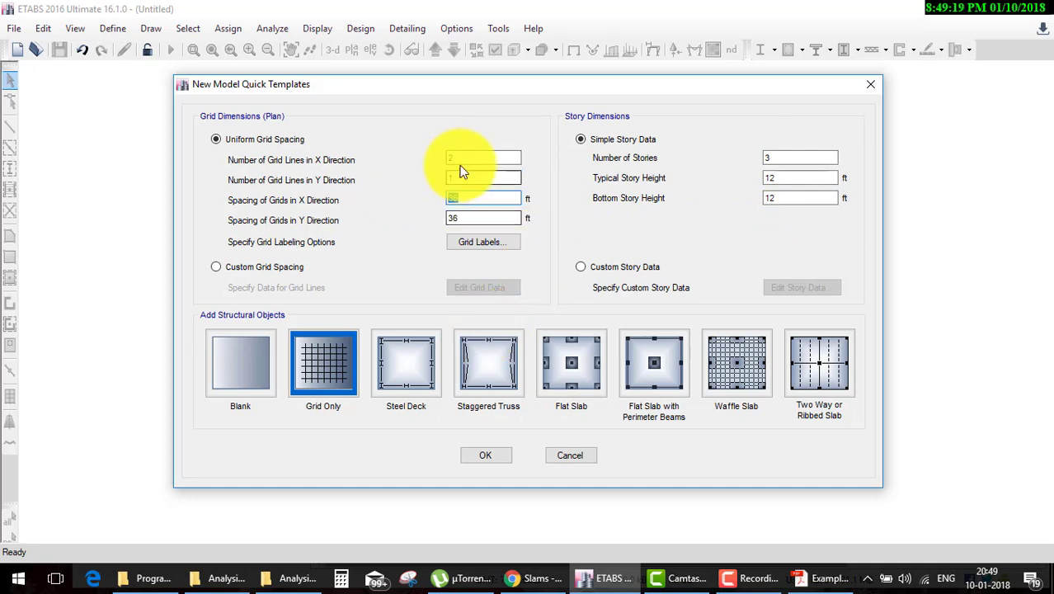
{"action": "left_click", "coordinate": [483, 456]}
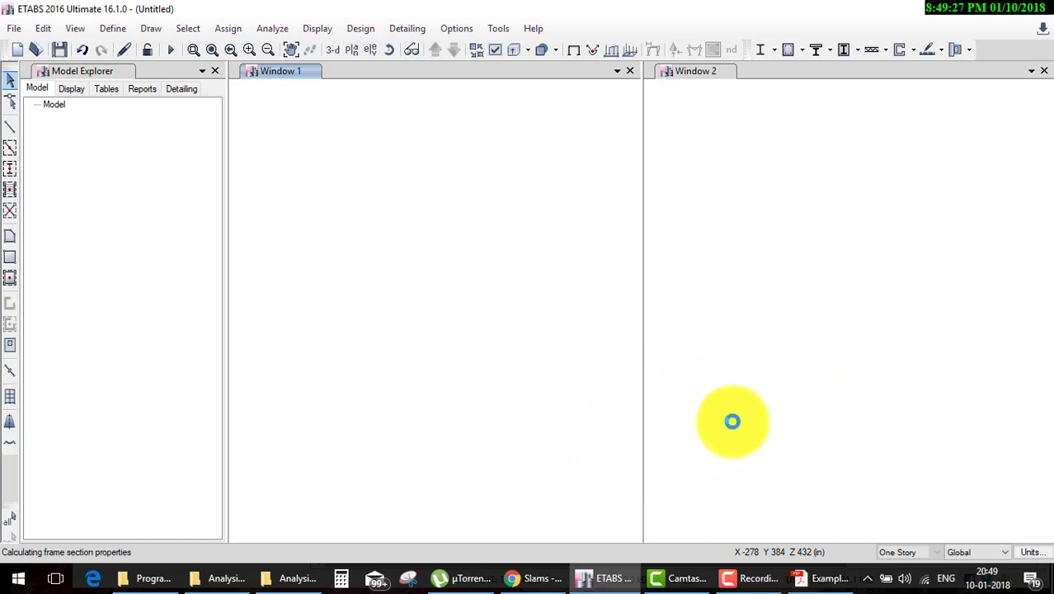
Switch from the new grid model back to the Example 02.pdf frame drawing in Acrobat.
{"action": "left_click", "coordinate": [752, 577]}
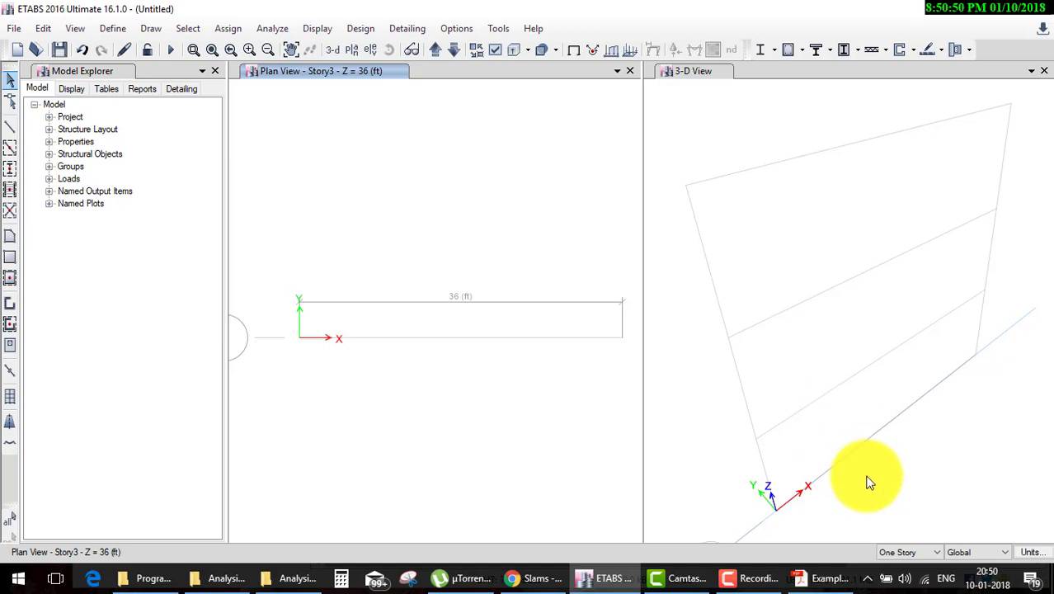
{"action": "left_click", "coordinate": [752, 577]}
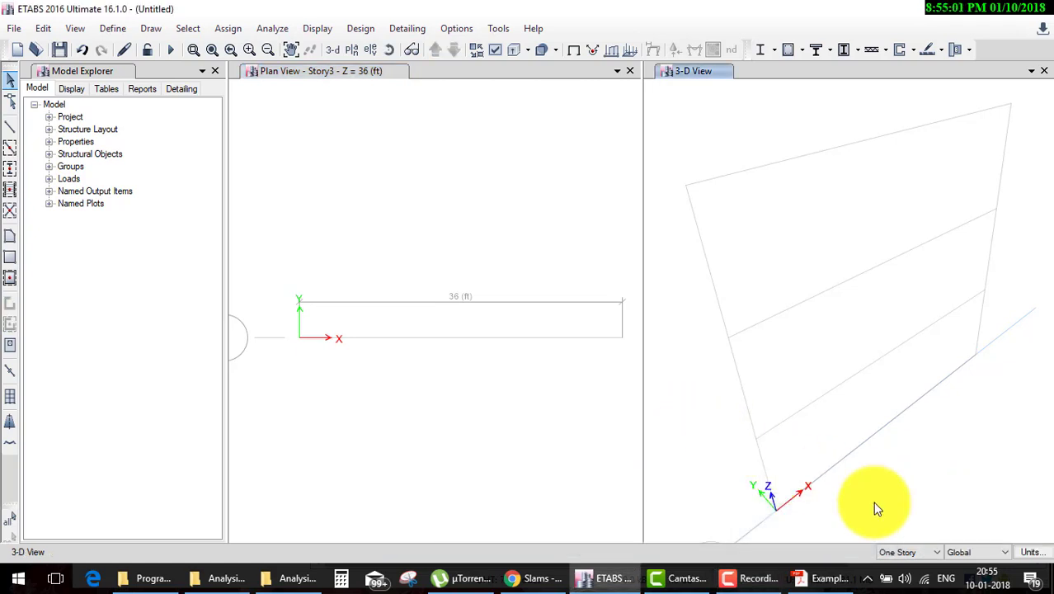
Return to the verification PDF and scroll back up to page 1.
{"action": "left_click", "coordinate": [823, 578]}
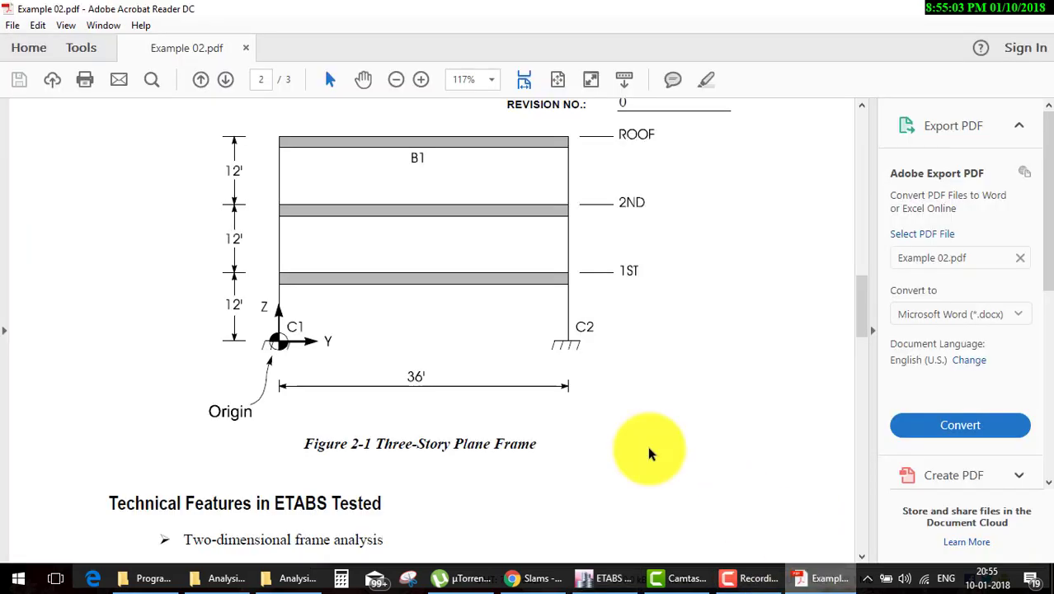
{"action": "scroll", "coordinate": [612, 455], "scroll_direction": "up", "scroll_amount": 3}
{"action": "scroll", "coordinate": [613, 451], "scroll_direction": "up", "scroll_amount": 3}
{"action": "scroll", "coordinate": [613, 451], "scroll_direction": "up", "scroll_amount": 3}
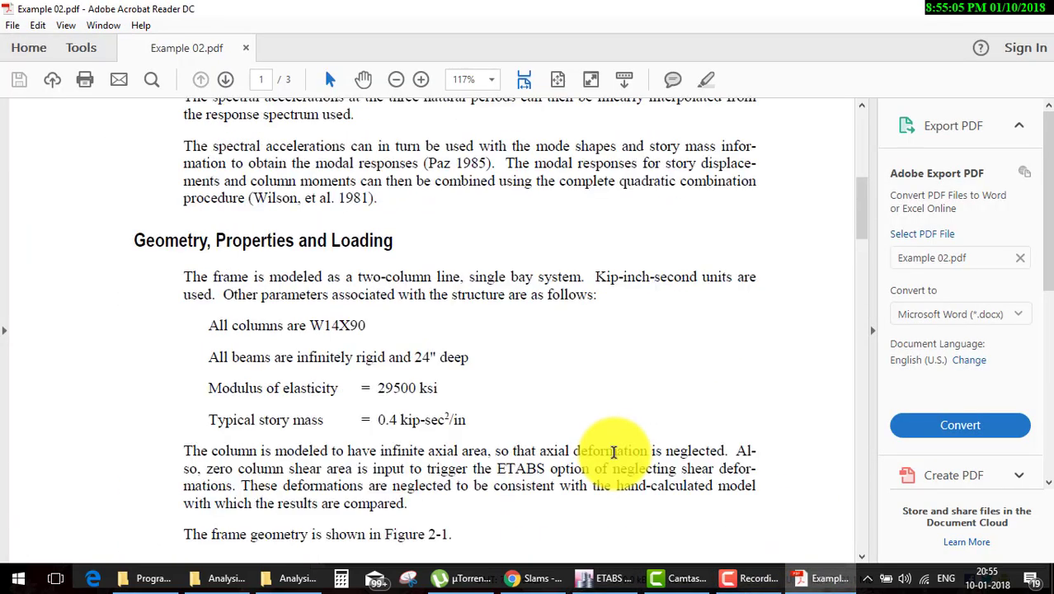
{"action": "scroll", "coordinate": [614, 452], "scroll_direction": "up", "scroll_amount": 1}
{"action": "scroll", "coordinate": [614, 452], "scroll_direction": "down", "scroll_amount": 3}
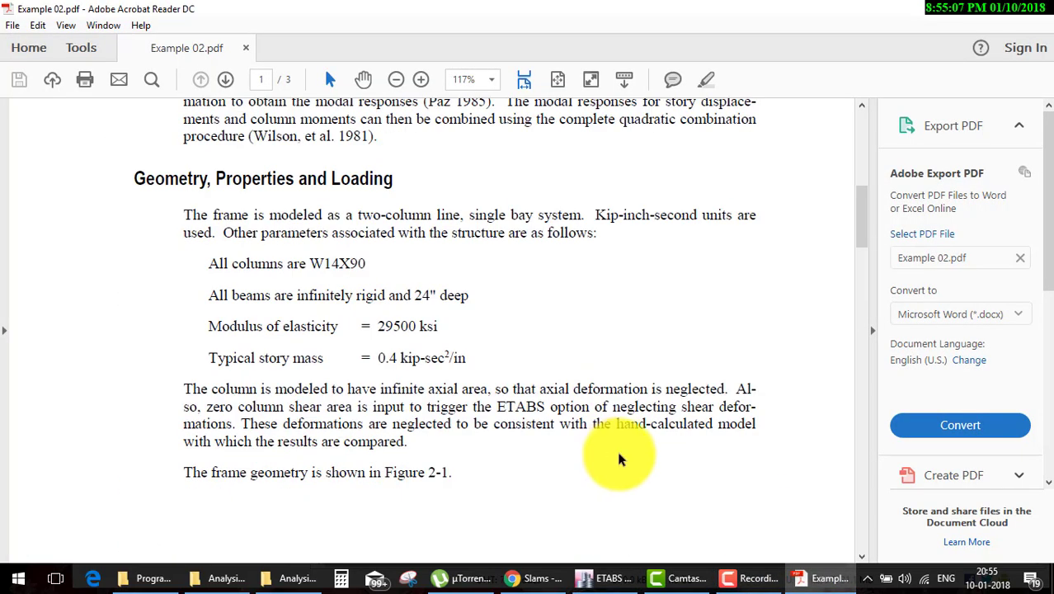
{"action": "scroll", "coordinate": [627, 458], "scroll_direction": "up", "scroll_amount": 3}
{"action": "scroll", "coordinate": [628, 464], "scroll_direction": "up", "scroll_amount": 3}
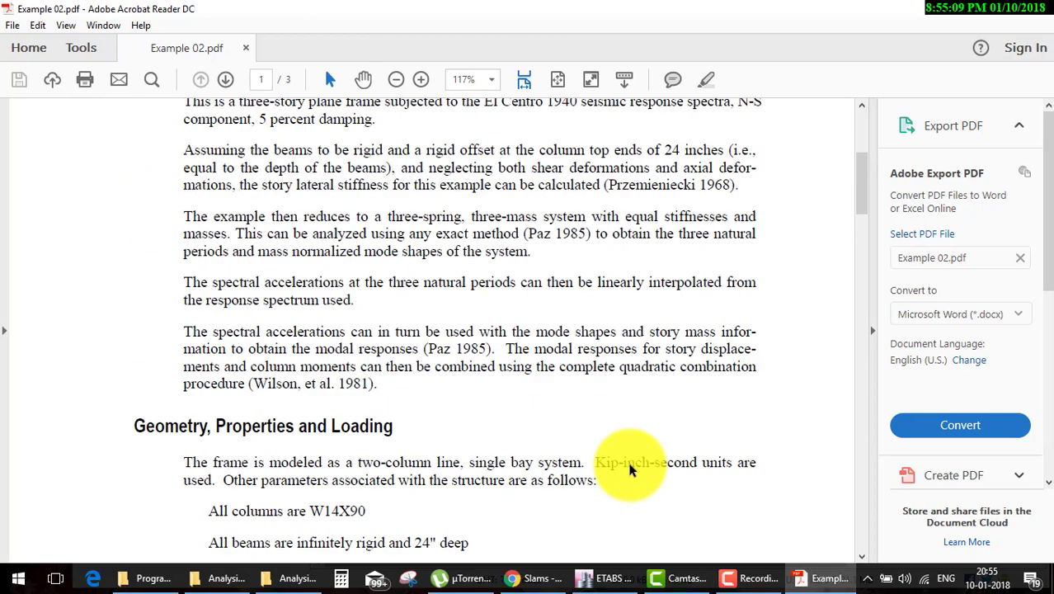
{"action": "scroll", "coordinate": [629, 465], "scroll_direction": "up", "scroll_amount": 3}
Find the Geometry, Properties and Loading section and highlight the 29500 ksi modulus.
{"action": "scroll", "coordinate": [628, 469], "scroll_direction": "down", "scroll_amount": 2}
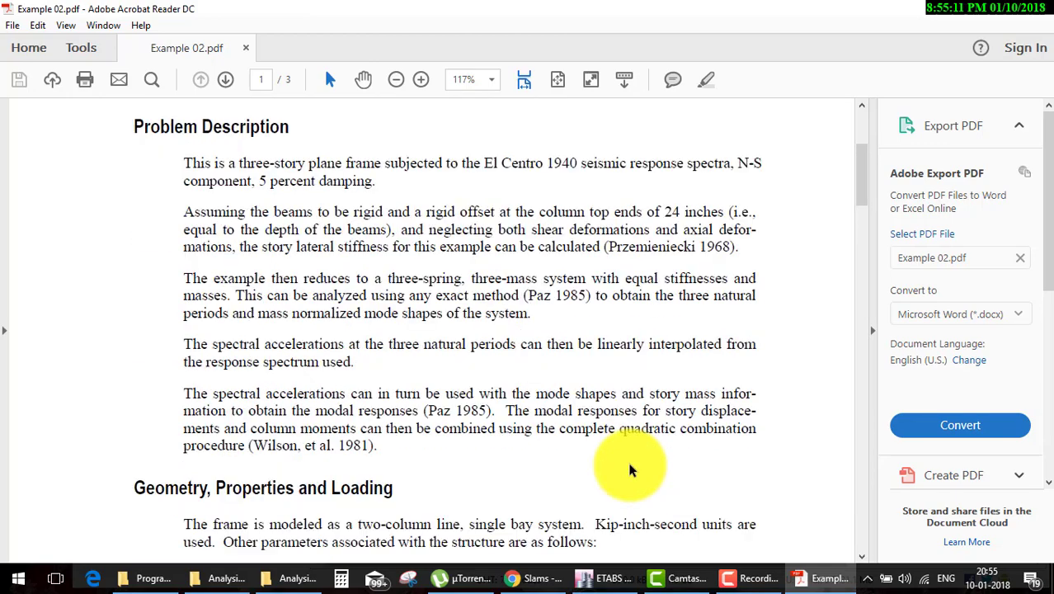
{"action": "scroll", "coordinate": [628, 468], "scroll_direction": "down", "scroll_amount": 2}
{"action": "scroll", "coordinate": [628, 468], "scroll_direction": "down", "scroll_amount": 2}
{"action": "scroll", "coordinate": [628, 469], "scroll_direction": "down", "scroll_amount": 2}
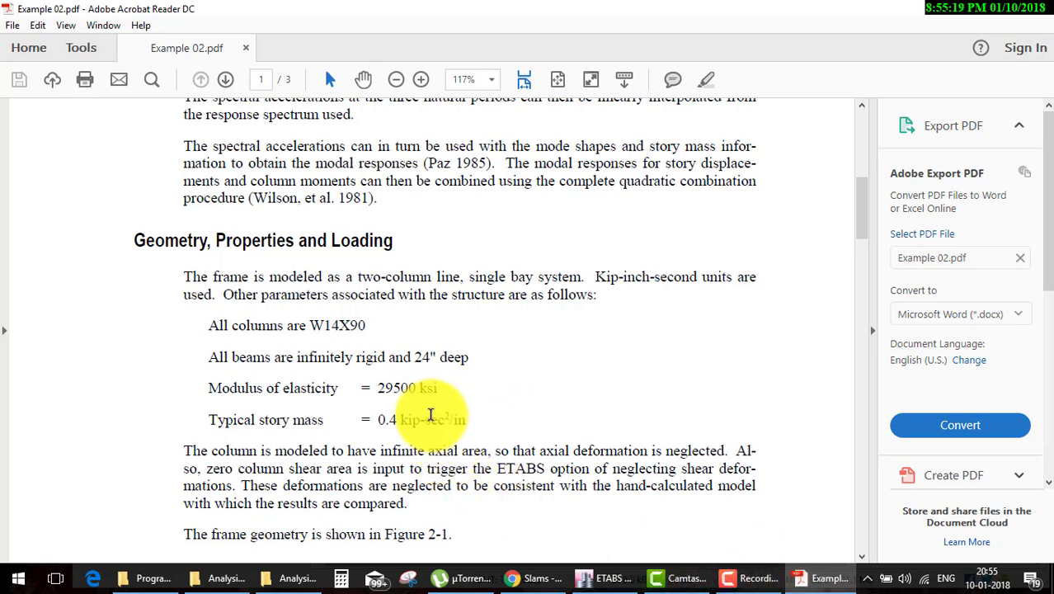
{"action": "left_click_drag", "start_coordinate": [375, 386], "coordinate": [513, 385]}
{"action": "left_click", "coordinate": [487, 394]}
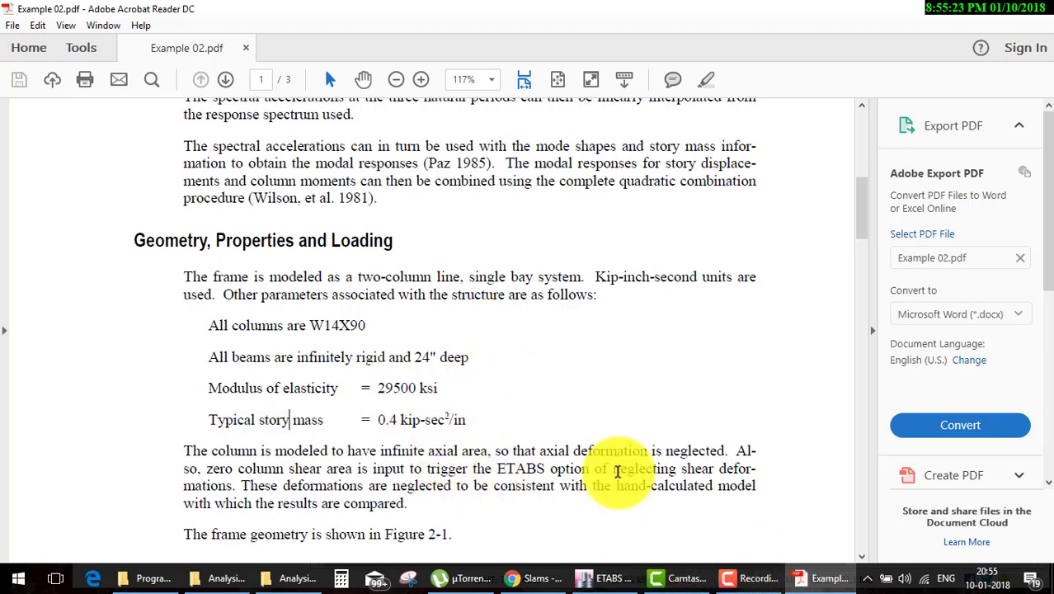
In ETABS, add a new United States steel material in Material Properties.
{"action": "left_click", "coordinate": [627, 579]}
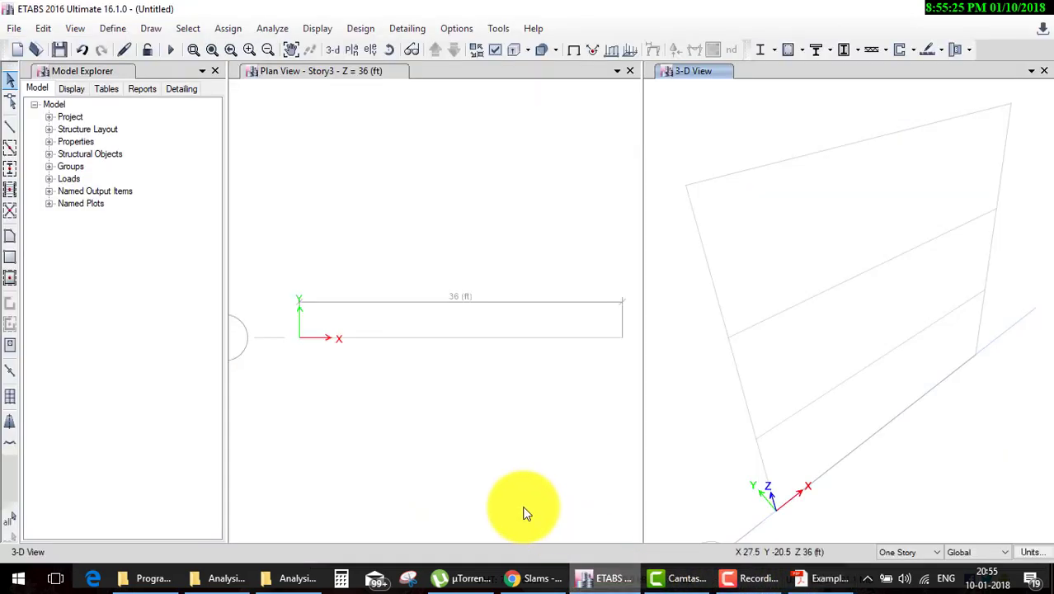
{"action": "left_click", "coordinate": [113, 28]}
{"action": "left_click", "coordinate": [157, 49]}
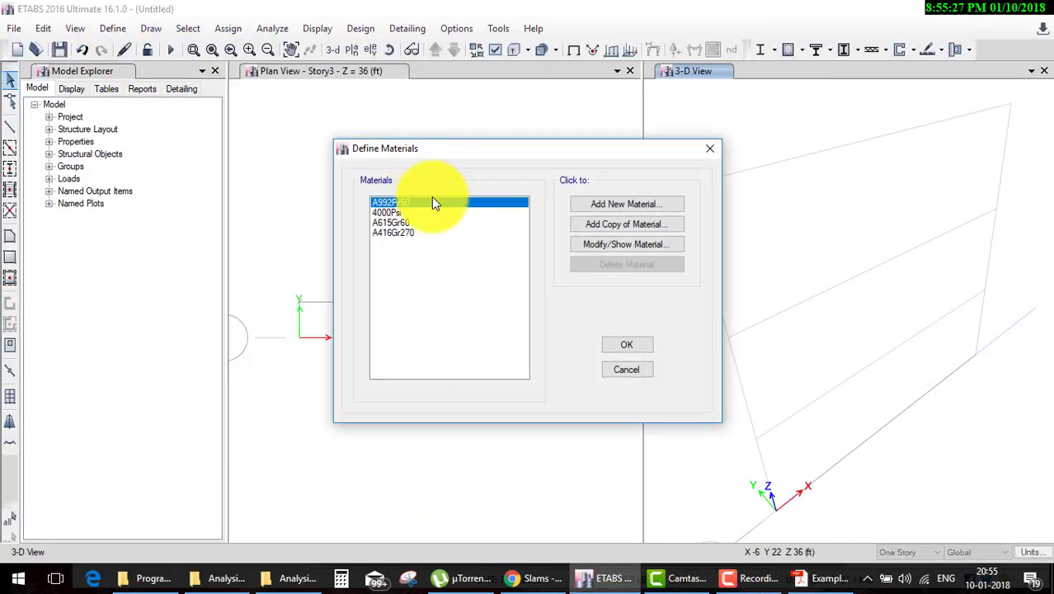
{"action": "left_click", "coordinate": [611, 207]}
{"action": "left_click", "coordinate": [495, 242]}
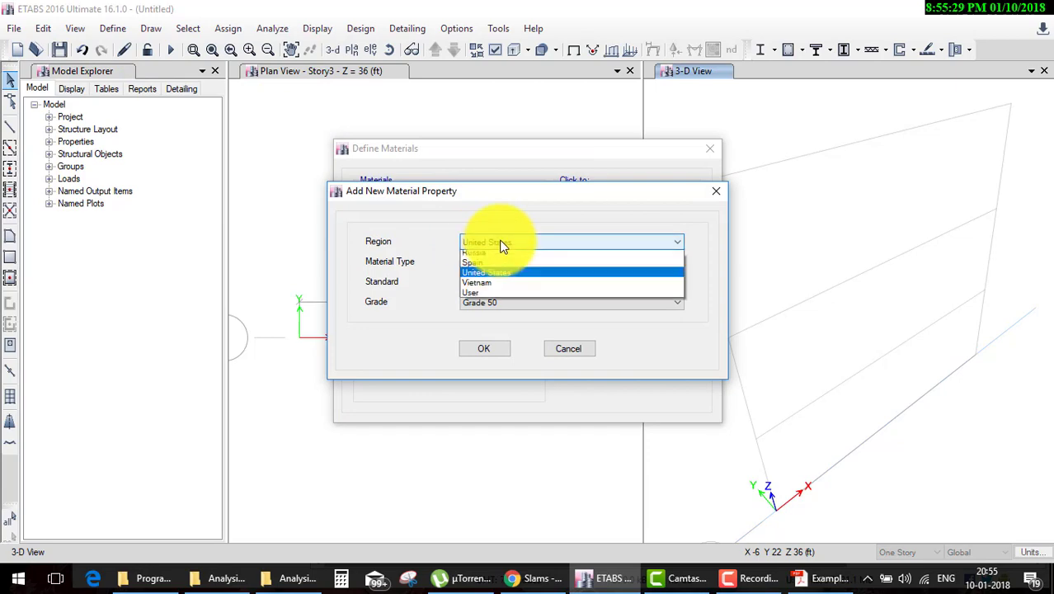
{"action": "left_click", "coordinate": [501, 243]}
{"action": "left_click", "coordinate": [489, 348]}
{"action": "type", "text": "mp"}
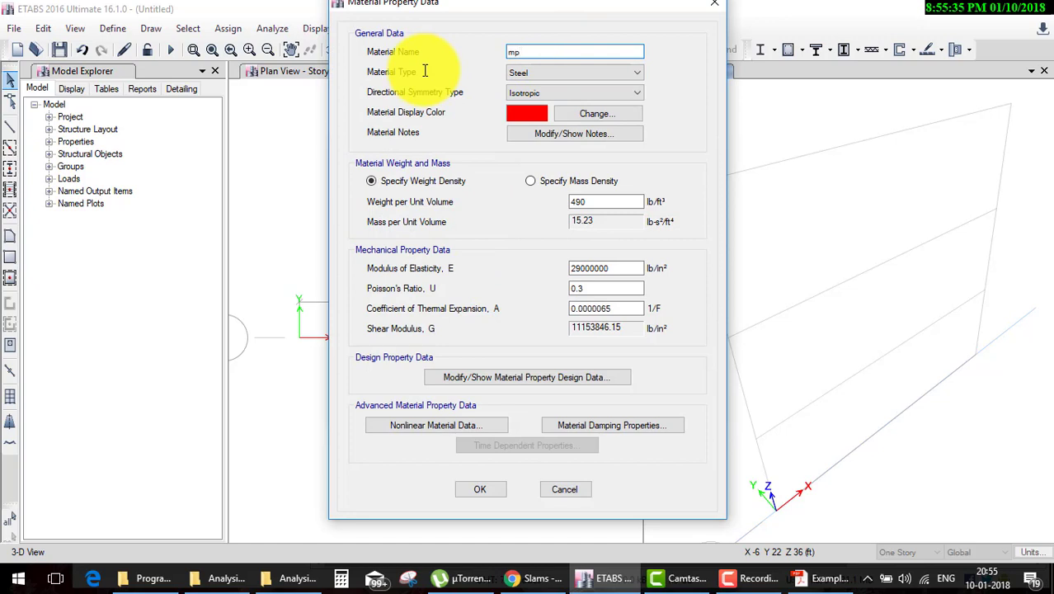
Rename the material MP, set its modulus to 29500 ksi, and save it.
{"action": "double_click", "coordinate": [546, 52]}
{"action": "type", "text": "MP"}
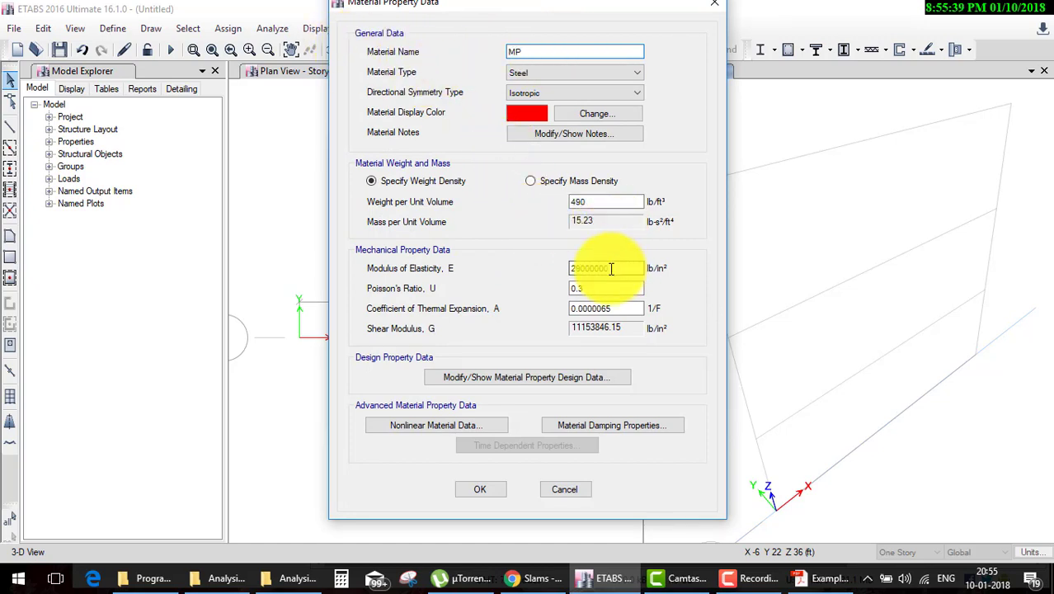
{"action": "left_click", "coordinate": [584, 267]}
{"action": "type", "text": "29500000"}
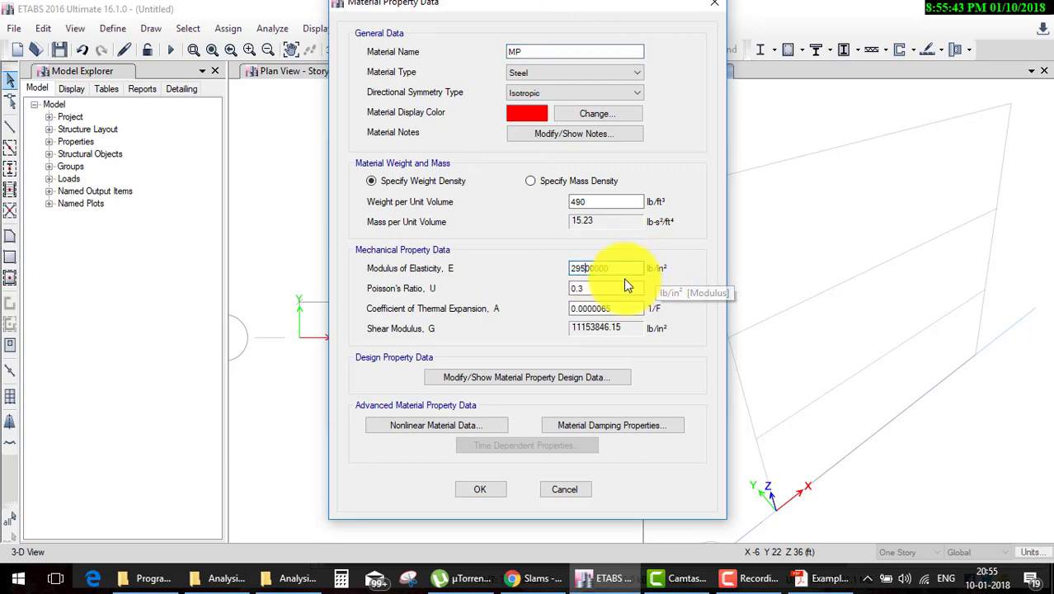
{"action": "left_click", "coordinate": [480, 491]}
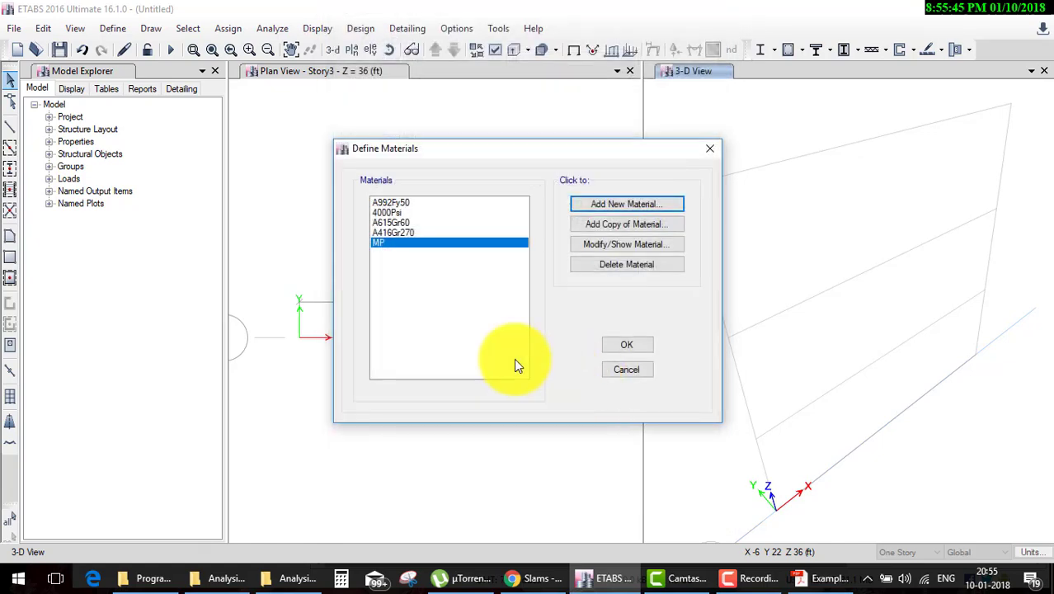
{"action": "left_click", "coordinate": [629, 348]}
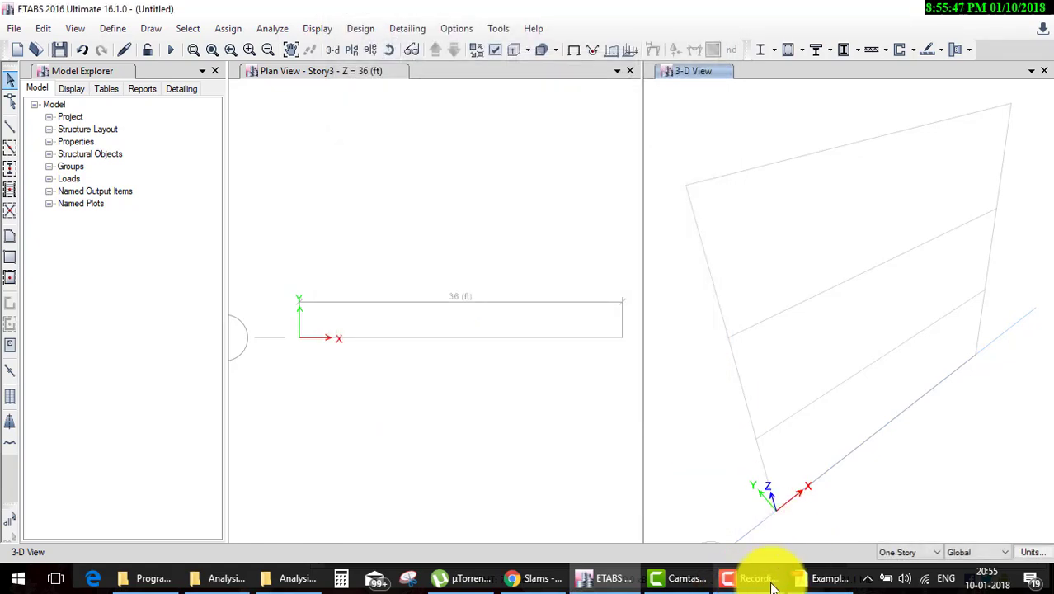
{"action": "left_click", "coordinate": [776, 578]}
{"action": "left_click", "coordinate": [825, 578]}
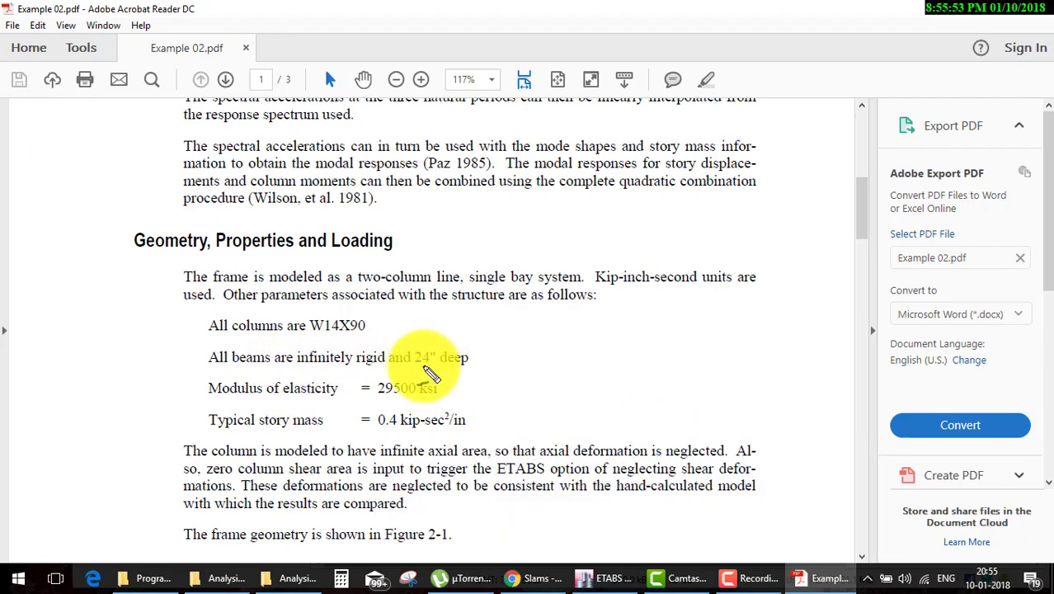
{"action": "left_click_drag", "start_coordinate": [413, 369], "coordinate": [497, 371]}
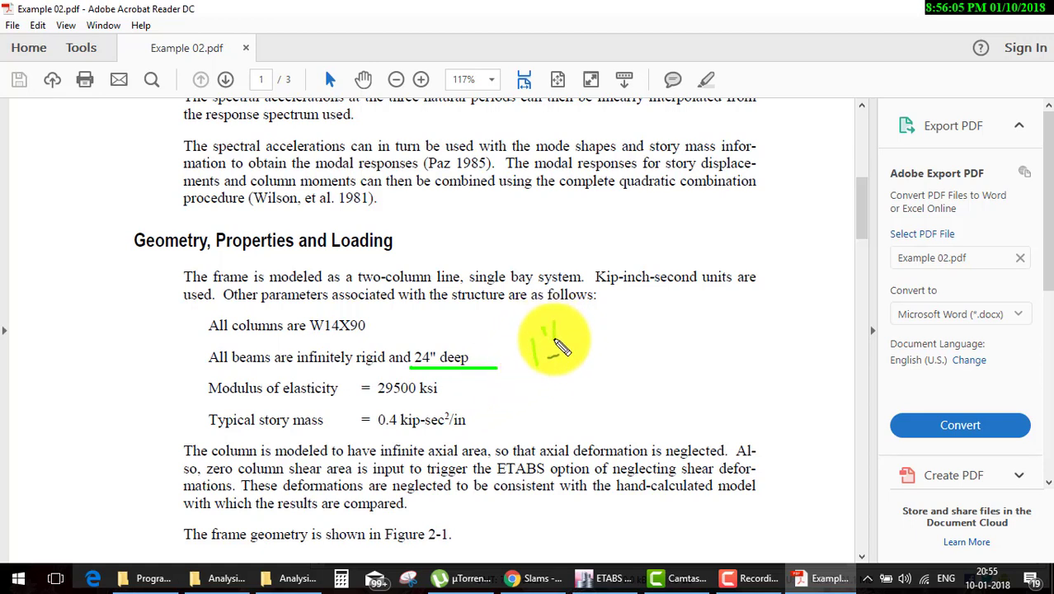
{"action": "key", "text": "Escape"}
{"action": "left_click", "coordinate": [609, 578]}
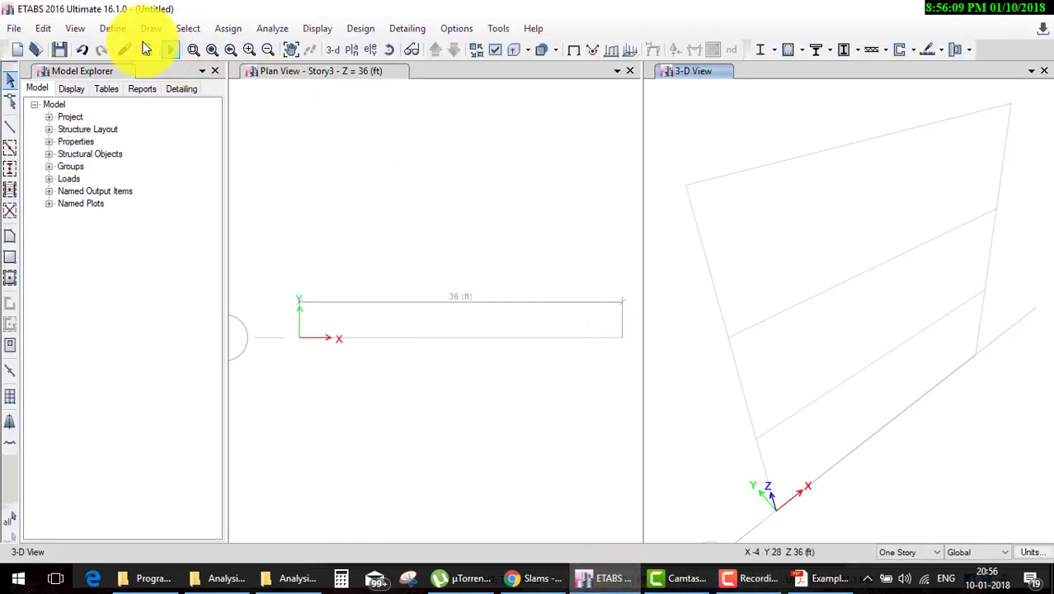
Start adding a new frame section property from the Frame Properties list.
{"action": "left_click", "coordinate": [112, 28]}
{"action": "mouse_move", "coordinate": [160, 74]}
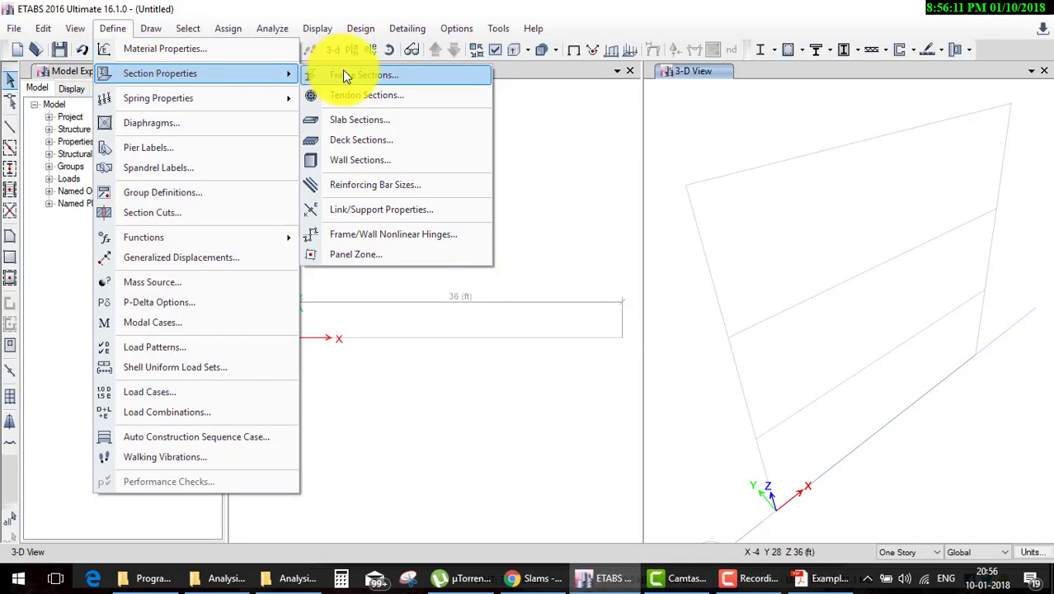
{"action": "left_click", "coordinate": [351, 74]}
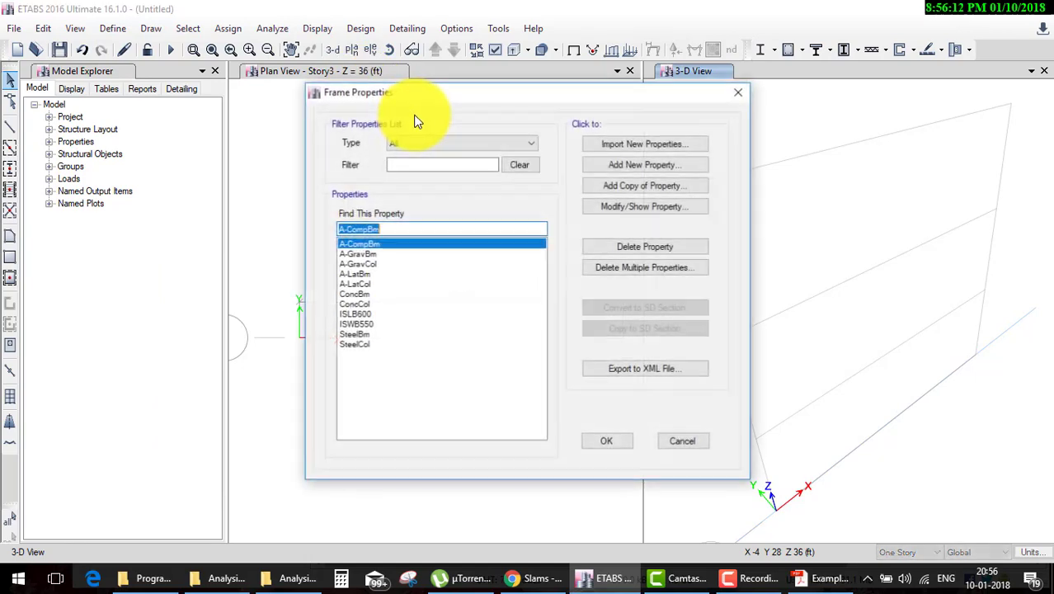
{"action": "left_click", "coordinate": [626, 169]}
{"action": "key", "text": "Escape"}
{"action": "type", "text": "BEAM"}
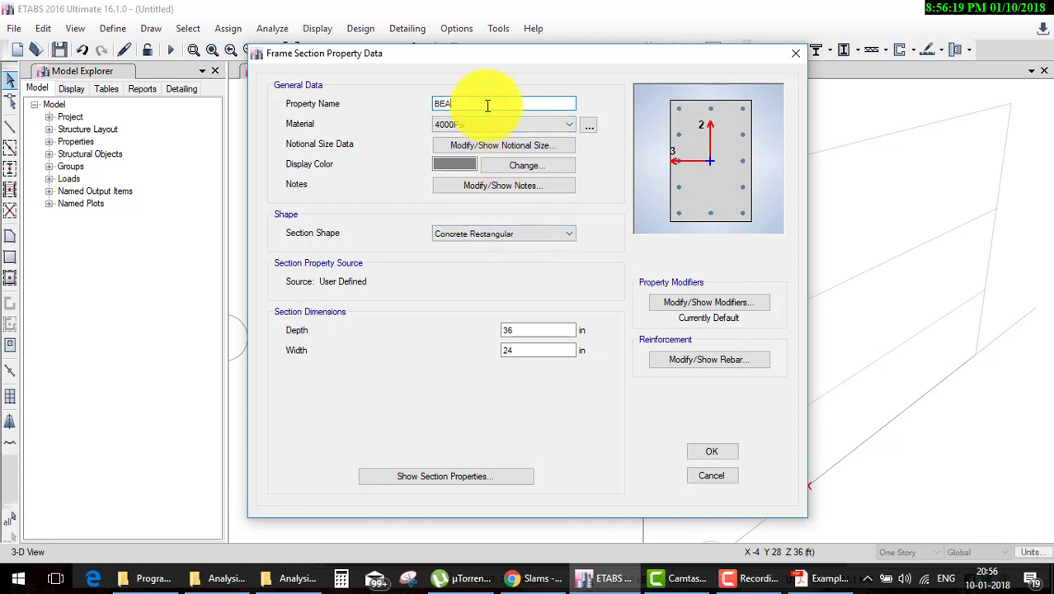
Give the BEAM section MP material, a General shape and a 24 in depth.
{"action": "left_click", "coordinate": [515, 127]}
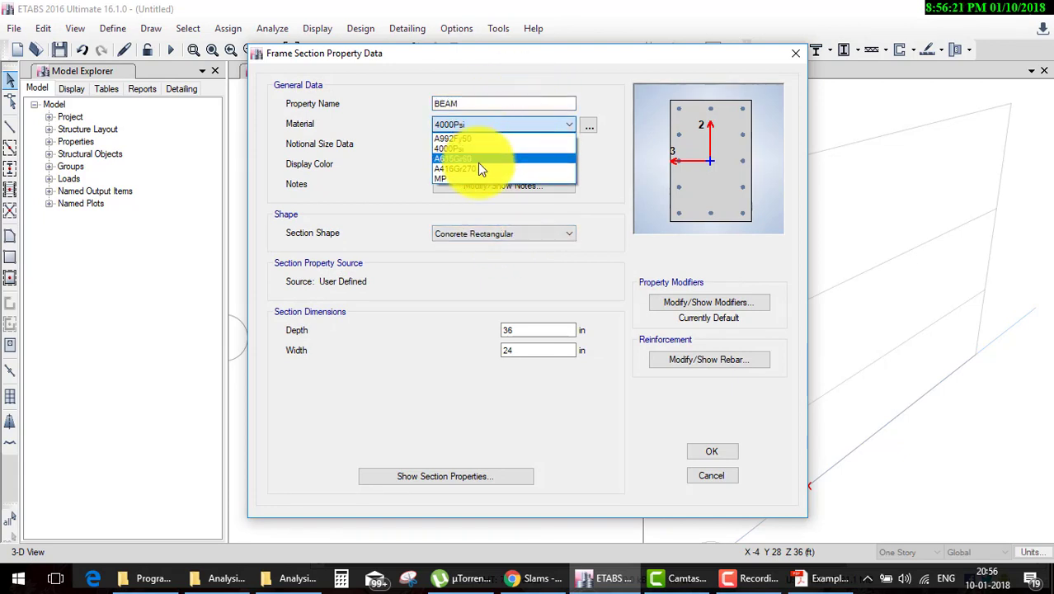
{"action": "left_click", "coordinate": [483, 176]}
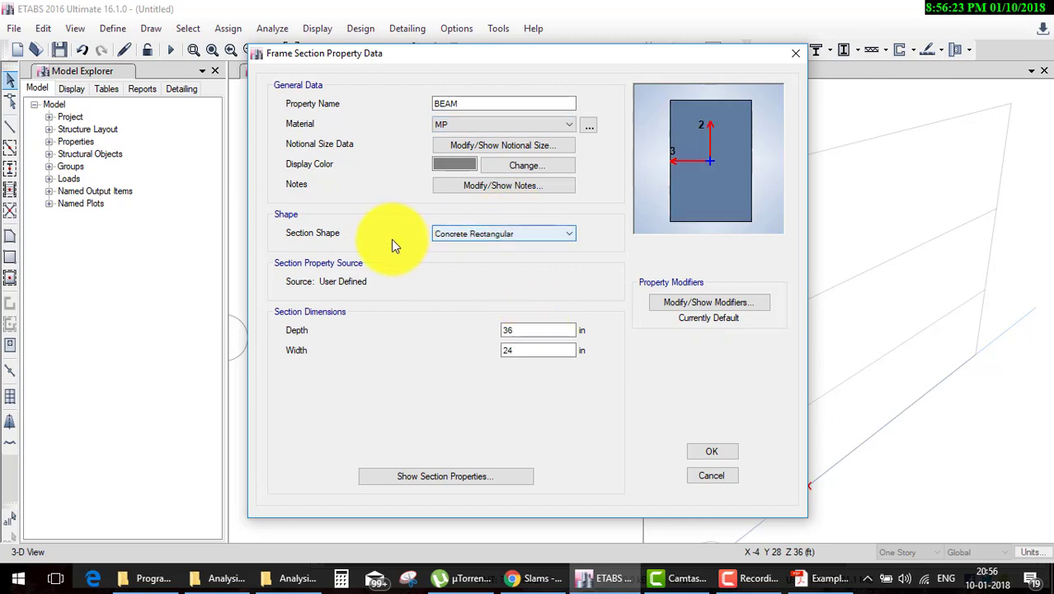
{"action": "left_click", "coordinate": [542, 239]}
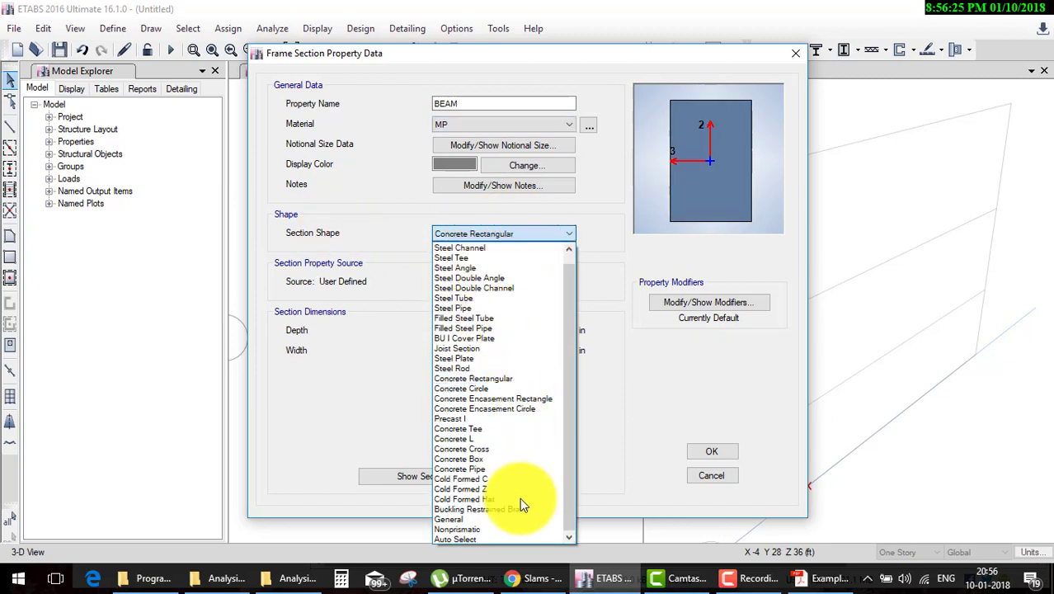
{"action": "left_click", "coordinate": [467, 520]}
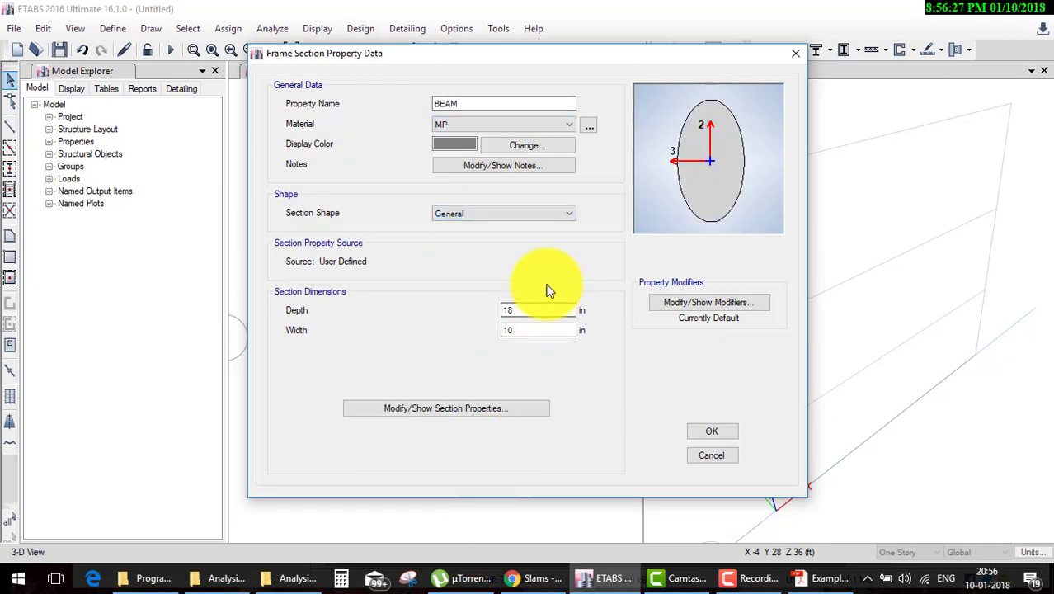
{"action": "double_click", "coordinate": [530, 310]}
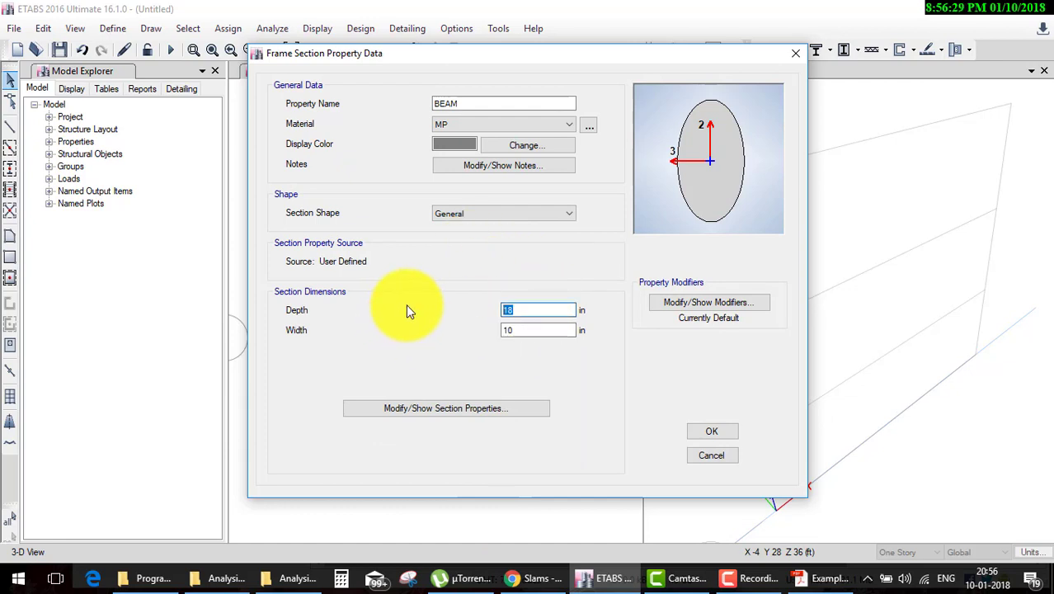
{"action": "type", "text": "24"}
{"action": "key", "text": "Tab"}
{"action": "type", "text": "1"}
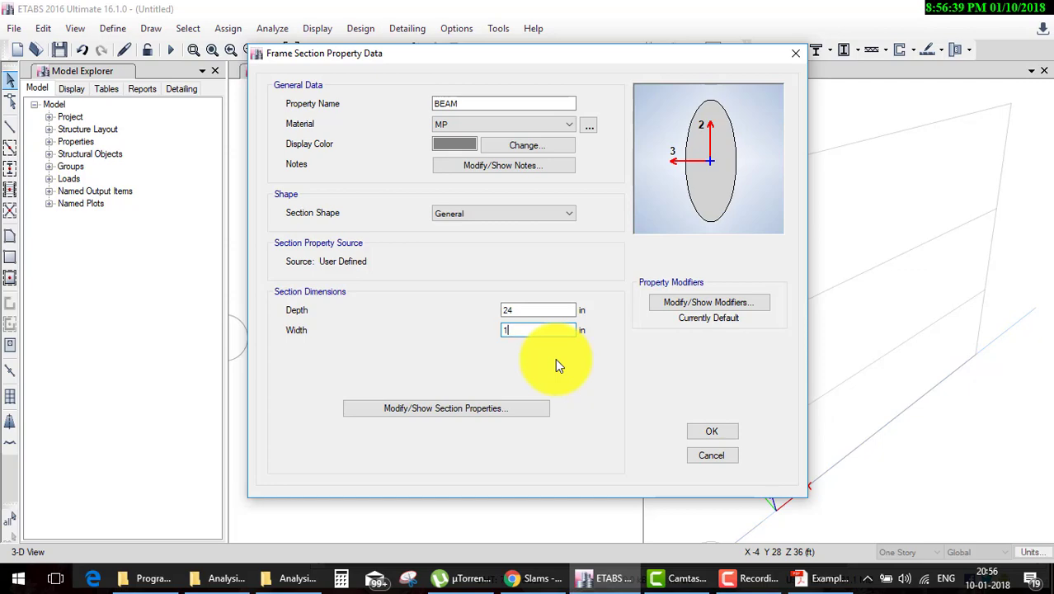
Reread the PDF's rigid-beam and 24-inch column offset description, then save the BEAM section.
{"action": "left_click", "coordinate": [825, 578]}
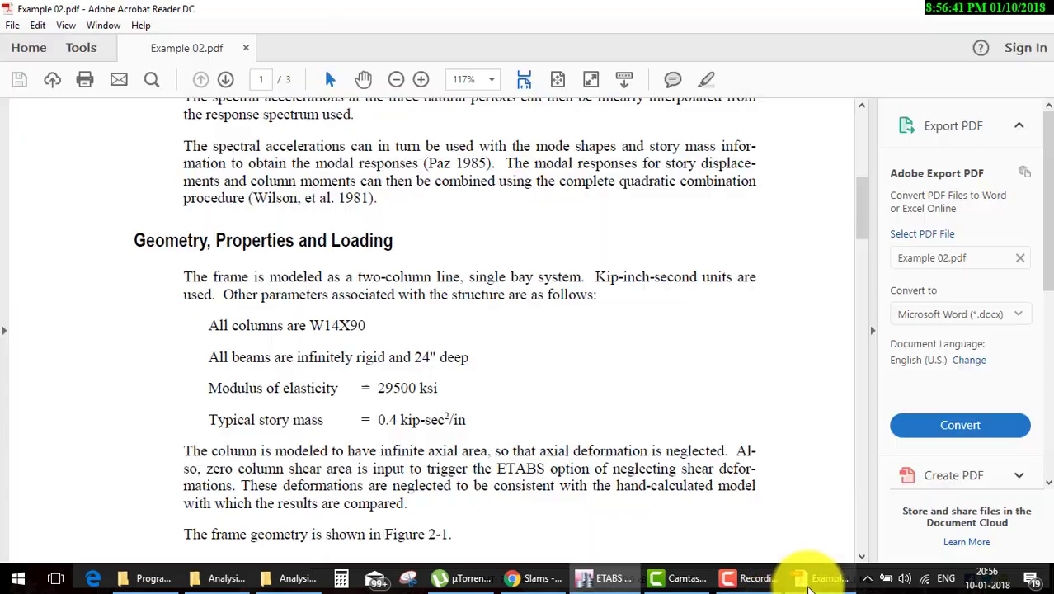
{"action": "scroll", "coordinate": [537, 384], "scroll_direction": "up", "scroll_amount": 2}
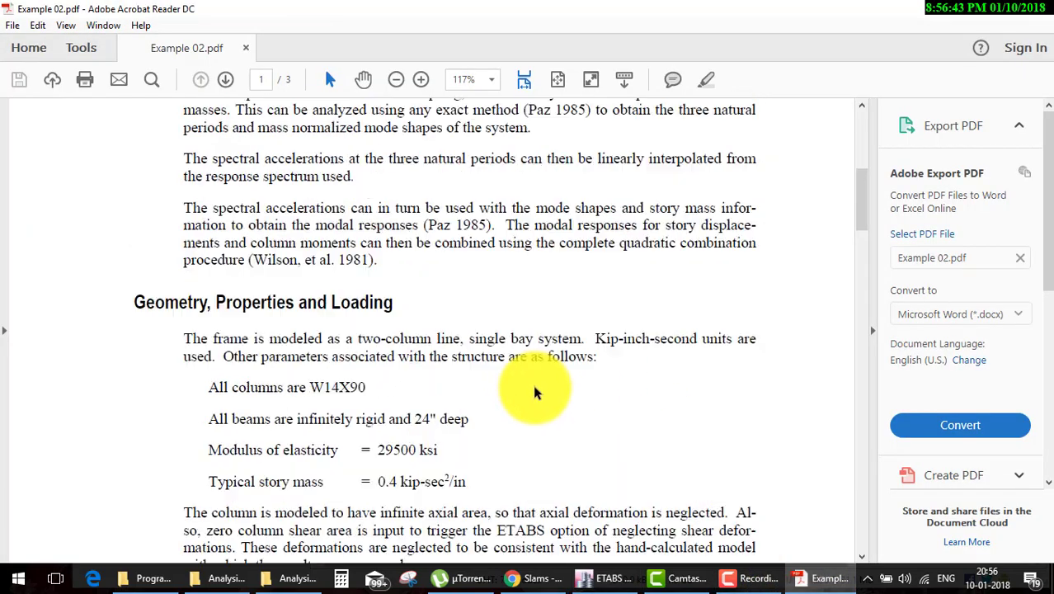
{"action": "scroll", "coordinate": [534, 402], "scroll_direction": "up", "scroll_amount": 2}
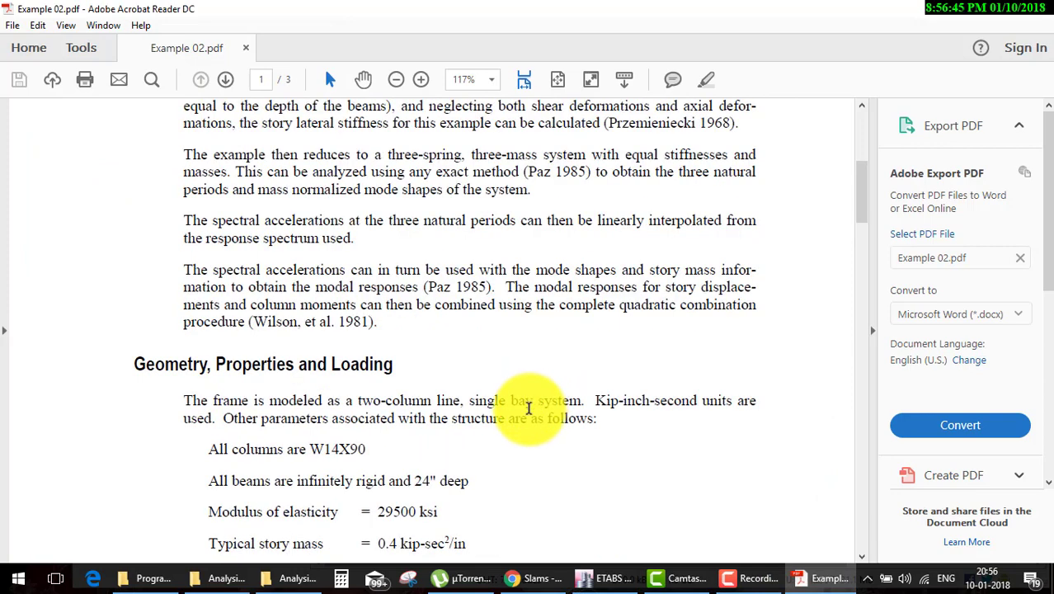
{"action": "scroll", "coordinate": [529, 409], "scroll_direction": "up", "scroll_amount": 2}
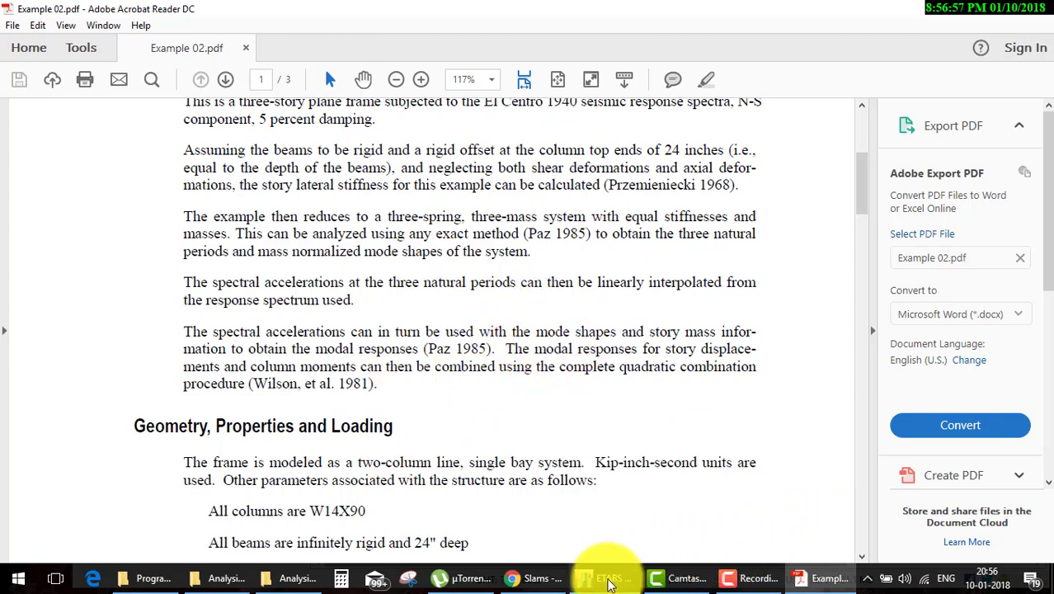
{"action": "left_click", "coordinate": [609, 579]}
{"action": "left_click", "coordinate": [720, 431]}
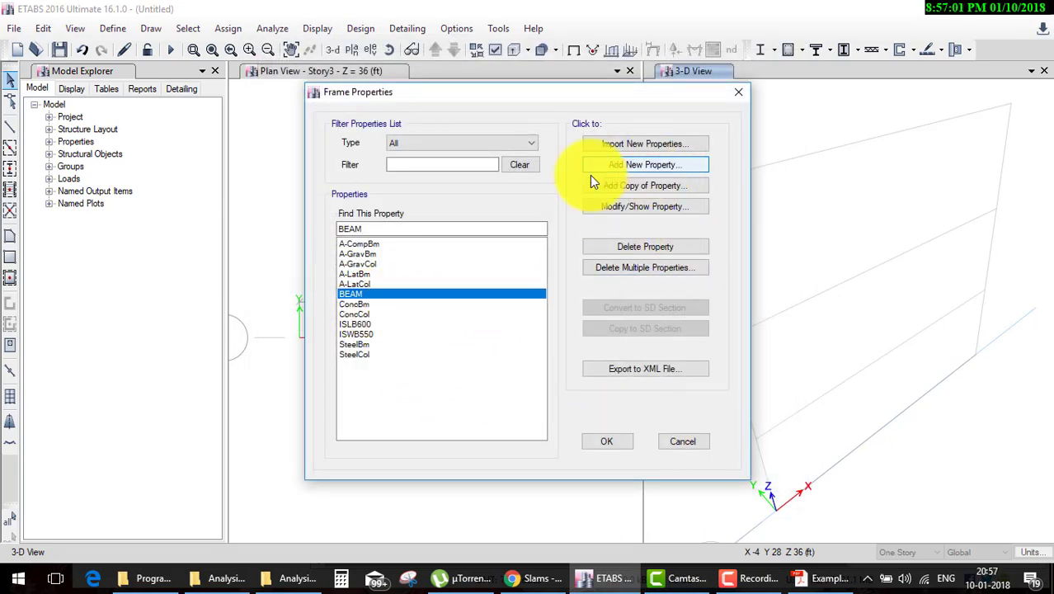
Add a concrete rectangular COLUM section using MP material, then view the verification PDF.
{"action": "left_click", "coordinate": [640, 165]}
{"action": "left_click", "coordinate": [287, 251]}
{"action": "type", "text": "COLUM"}
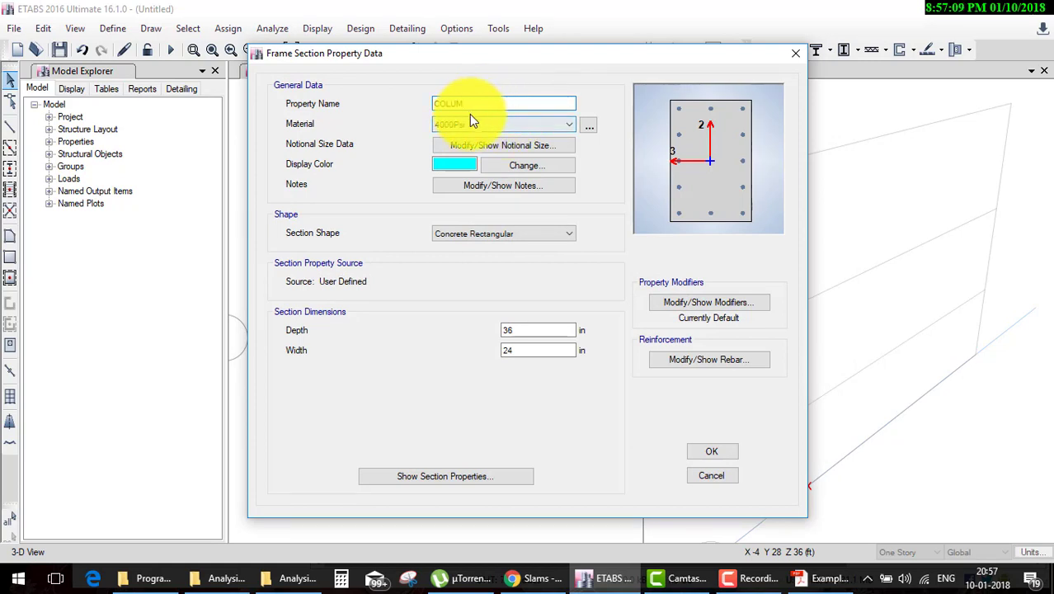
{"action": "left_click", "coordinate": [471, 124]}
{"action": "left_click", "coordinate": [452, 173]}
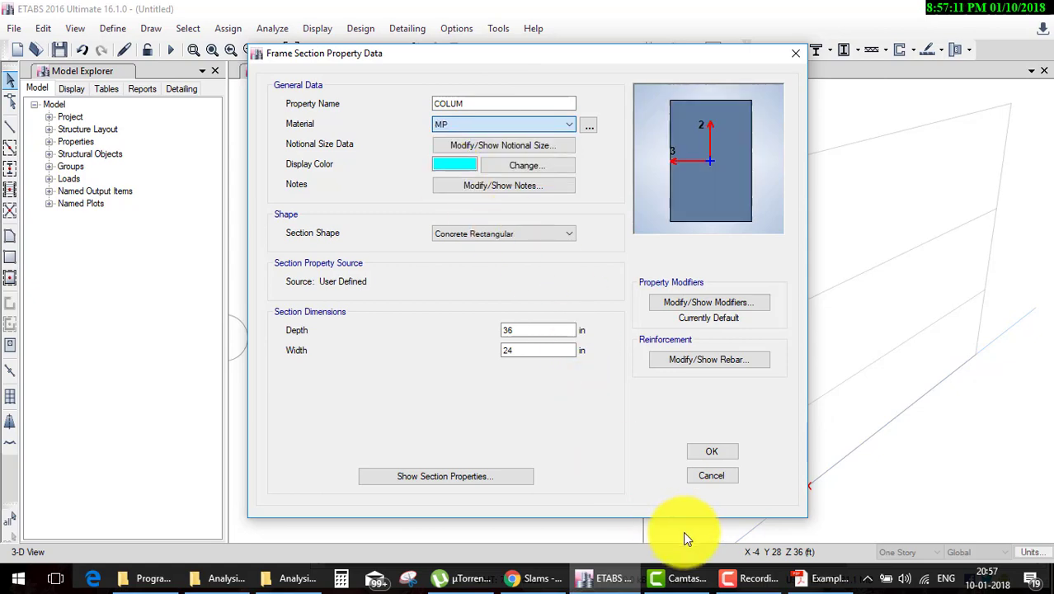
{"action": "left_click", "coordinate": [825, 578]}
{"action": "scroll", "coordinate": [346, 283], "scroll_direction": "up", "scroll_amount": 5}
{"action": "scroll", "coordinate": [346, 281], "scroll_direction": "down", "scroll_amount": 1}
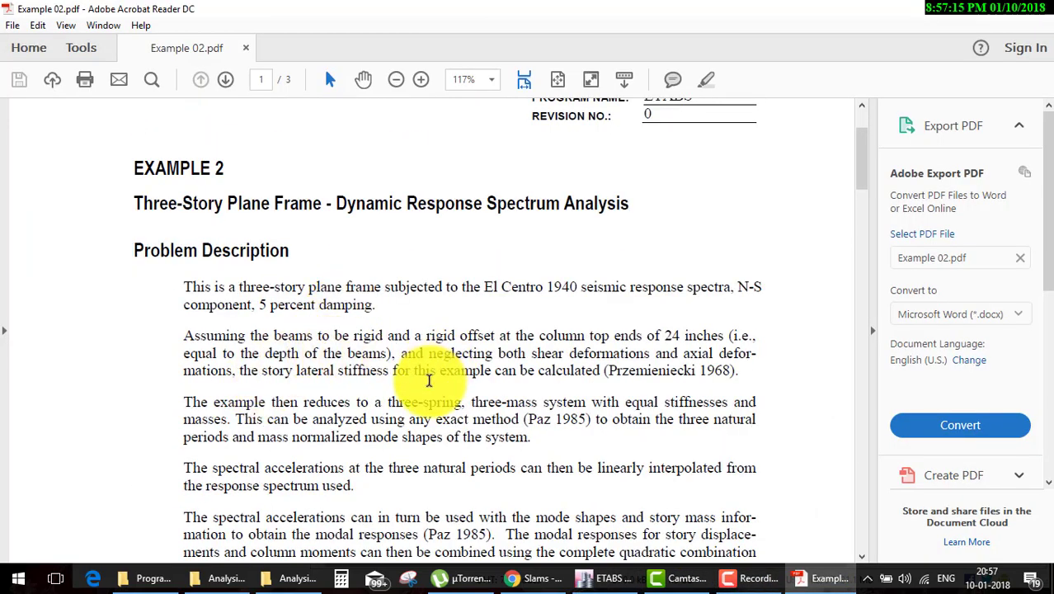
Underline 'two-column line' in the PDF's Geometry section and return to the COLUM section.
{"action": "scroll", "coordinate": [425, 379], "scroll_direction": "down", "scroll_amount": 1}
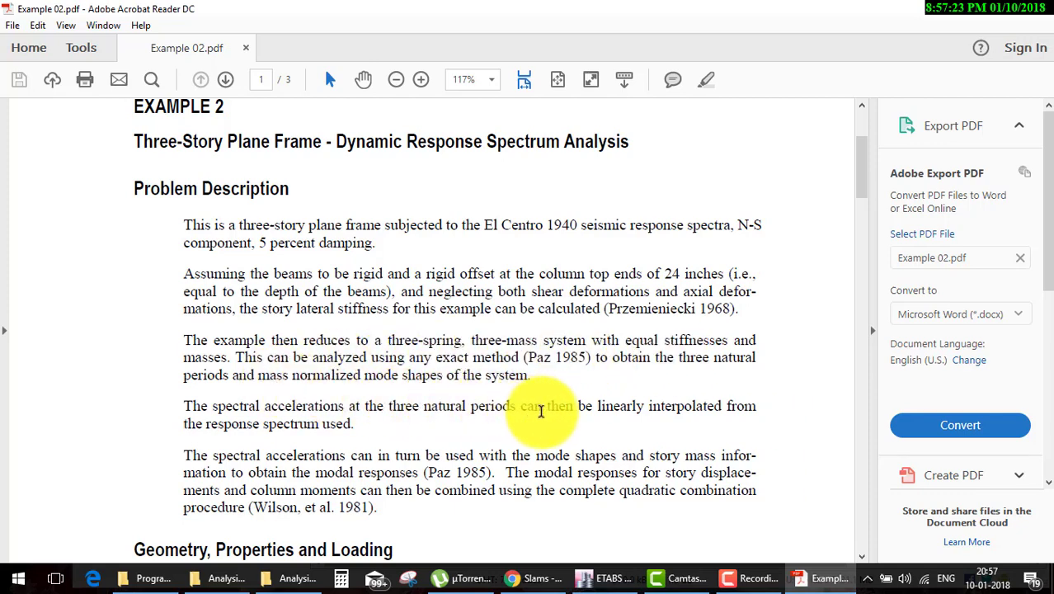
{"action": "scroll", "coordinate": [540, 413], "scroll_direction": "down", "scroll_amount": 3}
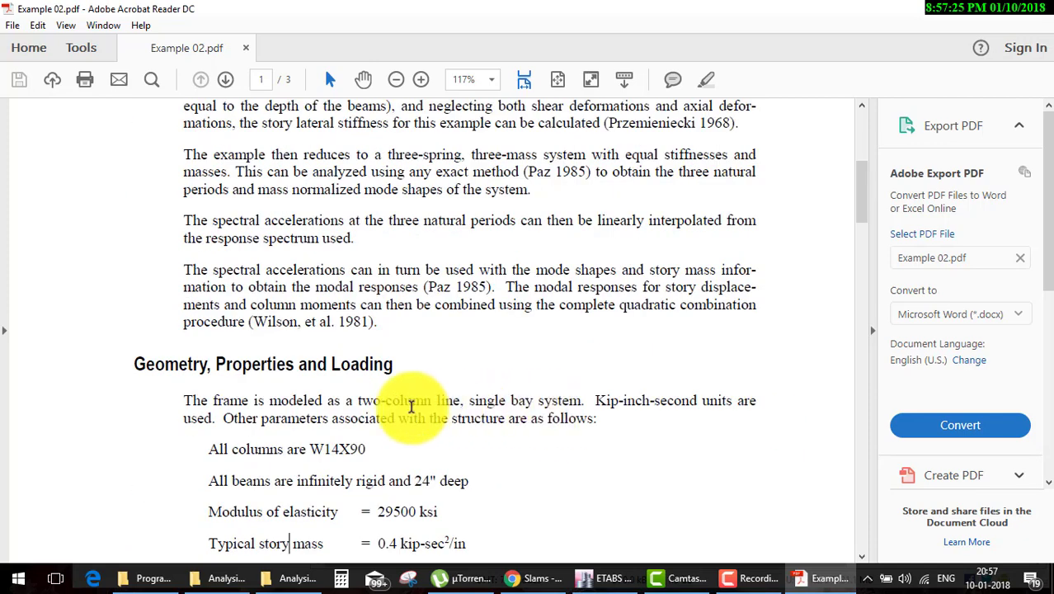
{"action": "left_click_drag", "start_coordinate": [358, 406], "coordinate": [452, 416]}
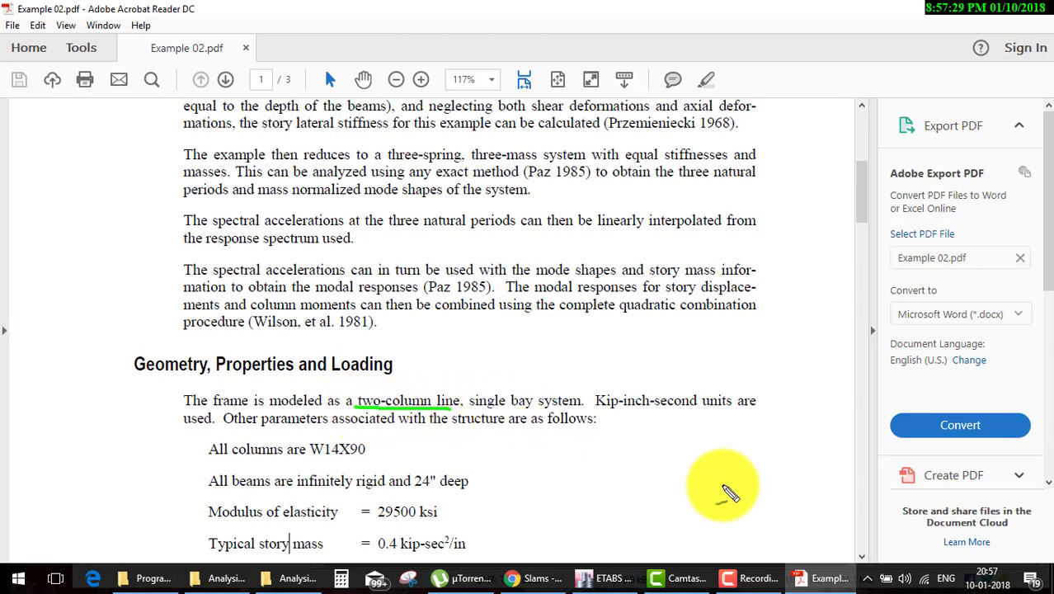
{"action": "left_click", "coordinate": [611, 577]}
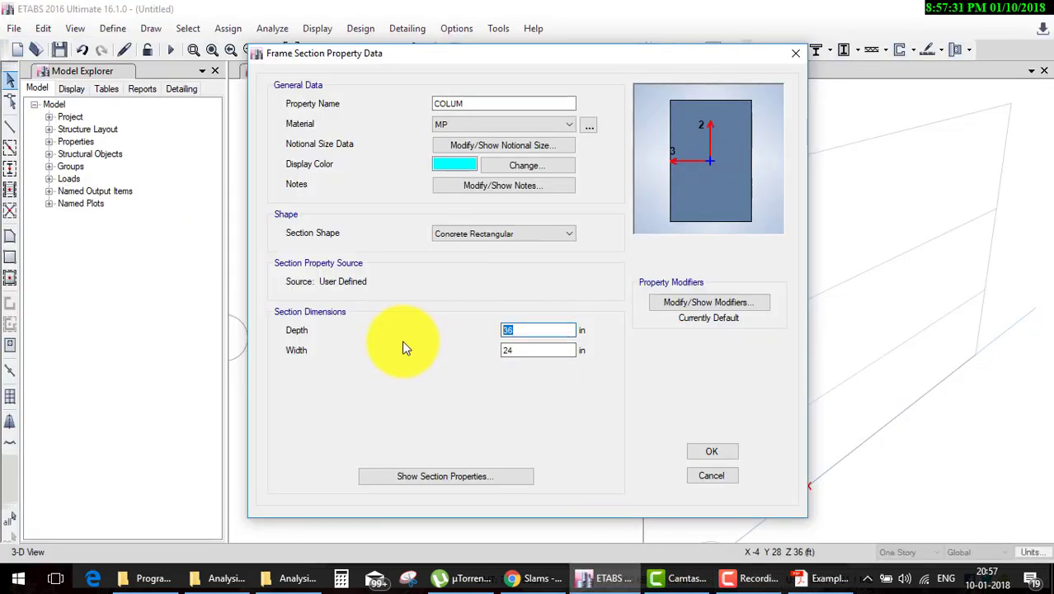
Set COLUM depth and width to 1, change it to a General section, and save it.
{"action": "type", "text": "1"}
{"action": "left_click", "coordinate": [506, 352]}
{"action": "type", "text": "1"}
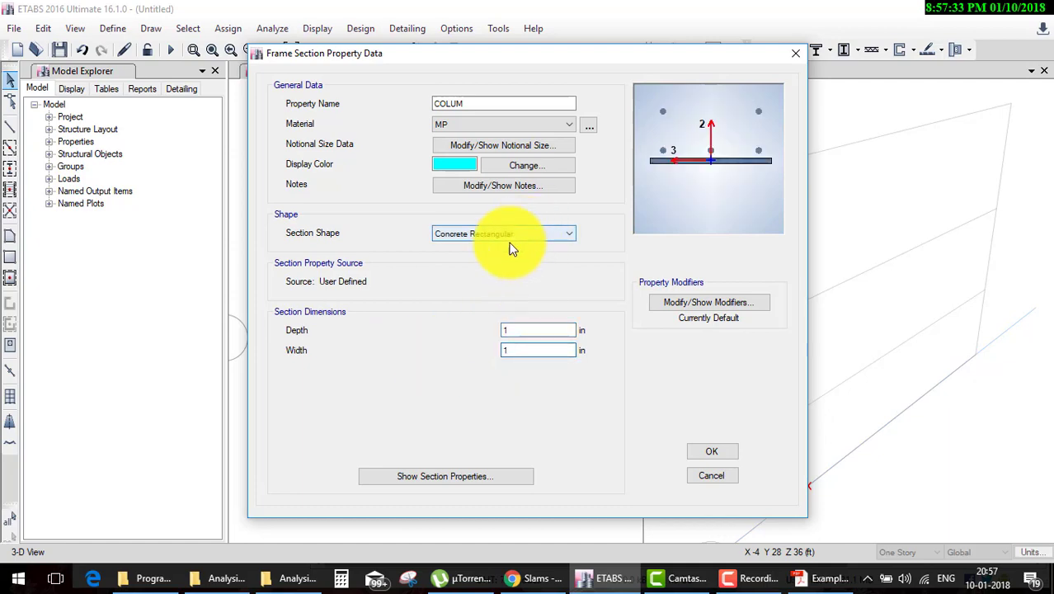
{"action": "left_click", "coordinate": [499, 235]}
{"action": "left_click", "coordinate": [489, 236]}
{"action": "left_click", "coordinate": [485, 238]}
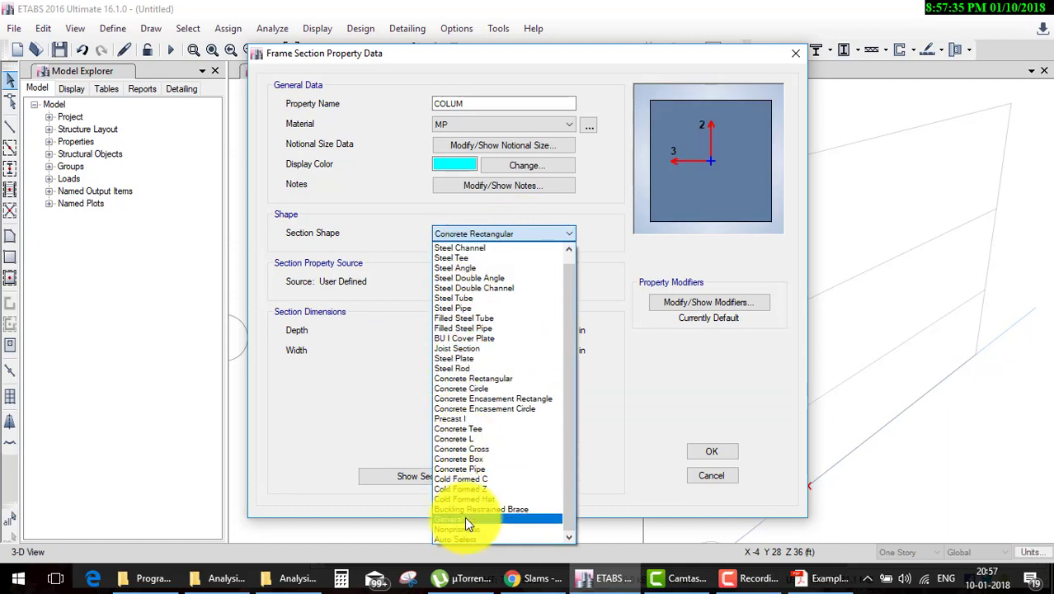
{"action": "left_click", "coordinate": [466, 519]}
{"action": "left_click", "coordinate": [722, 437]}
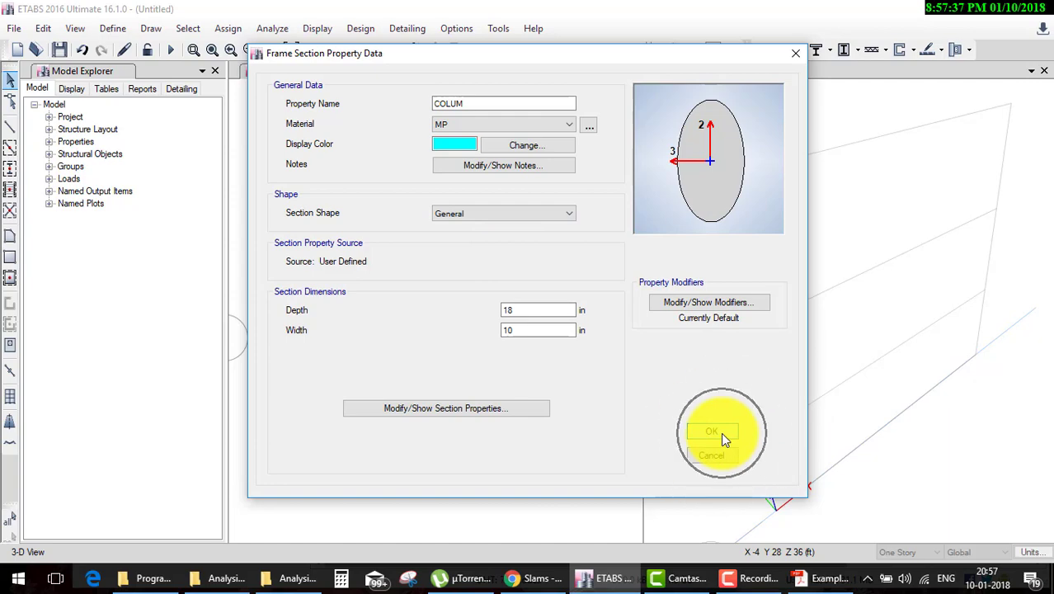
{"action": "left_click", "coordinate": [606, 439]}
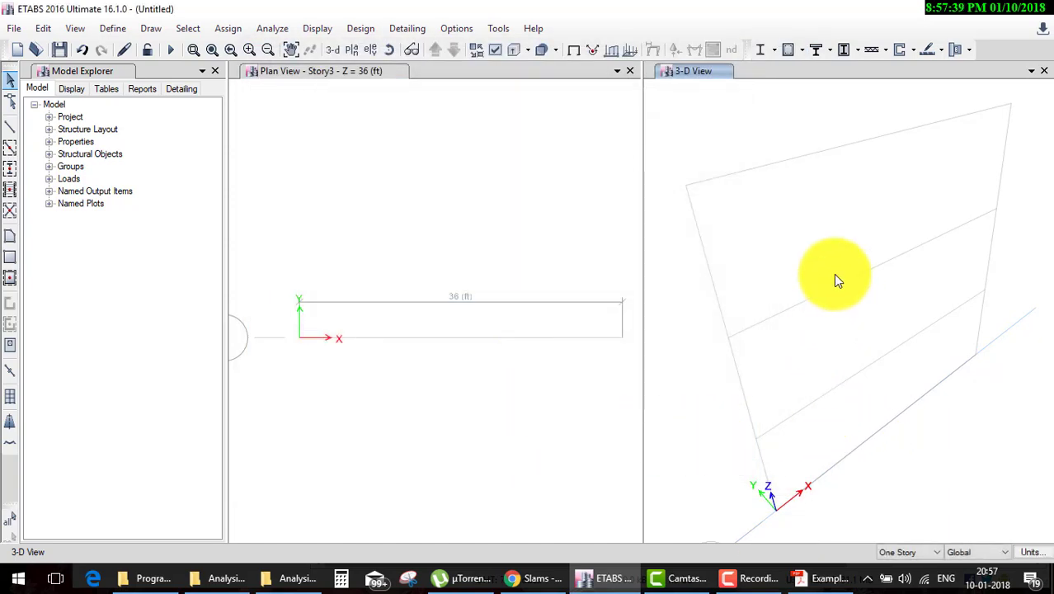
{"action": "left_click", "coordinate": [10, 147]}
Draw BEAM-section beams across the 36 ft bay on all three stories.
{"action": "left_click", "coordinate": [165, 462]}
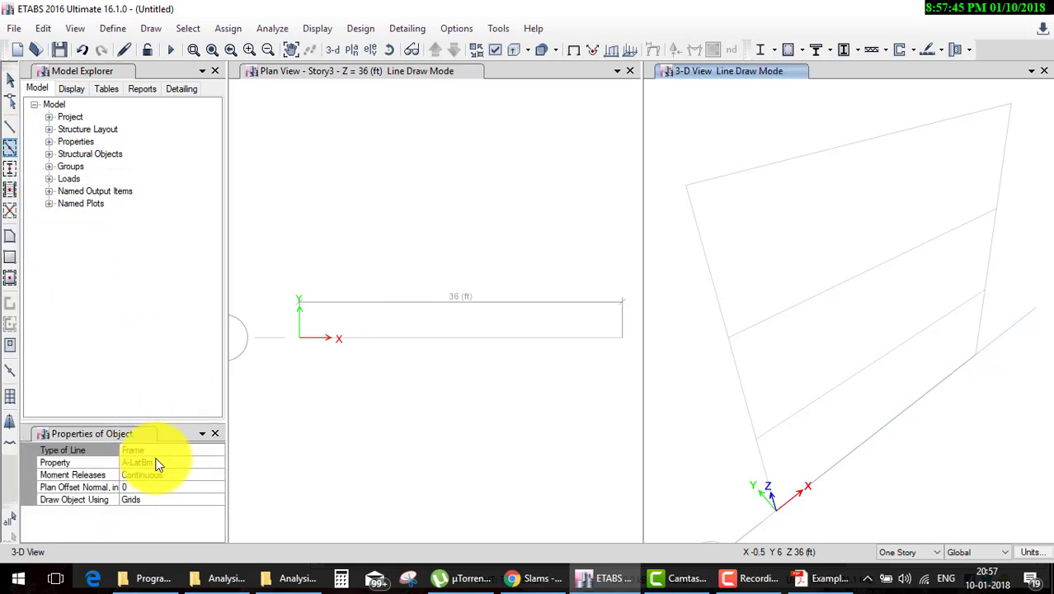
{"action": "left_click", "coordinate": [216, 464]}
{"action": "left_click", "coordinate": [142, 533]}
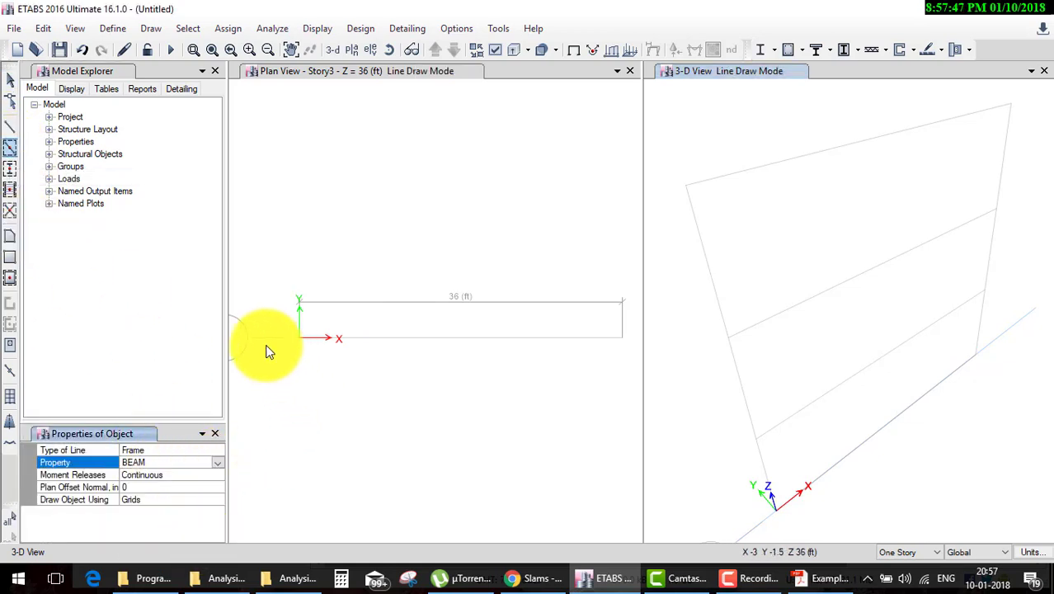
{"action": "left_click", "coordinate": [599, 430]}
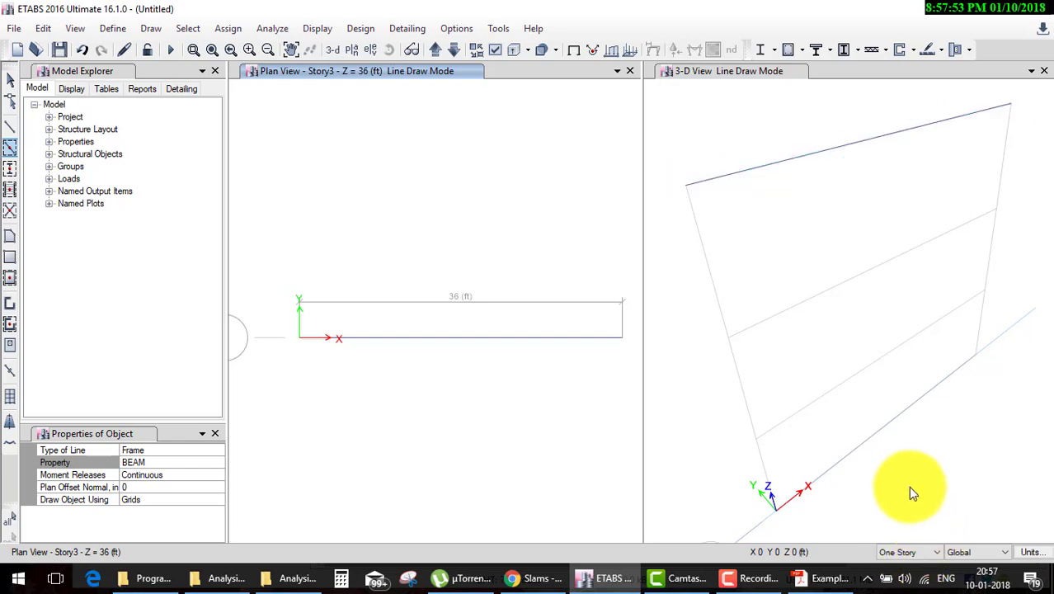
{"action": "left_click", "coordinate": [935, 549]}
{"action": "left_click", "coordinate": [914, 575]}
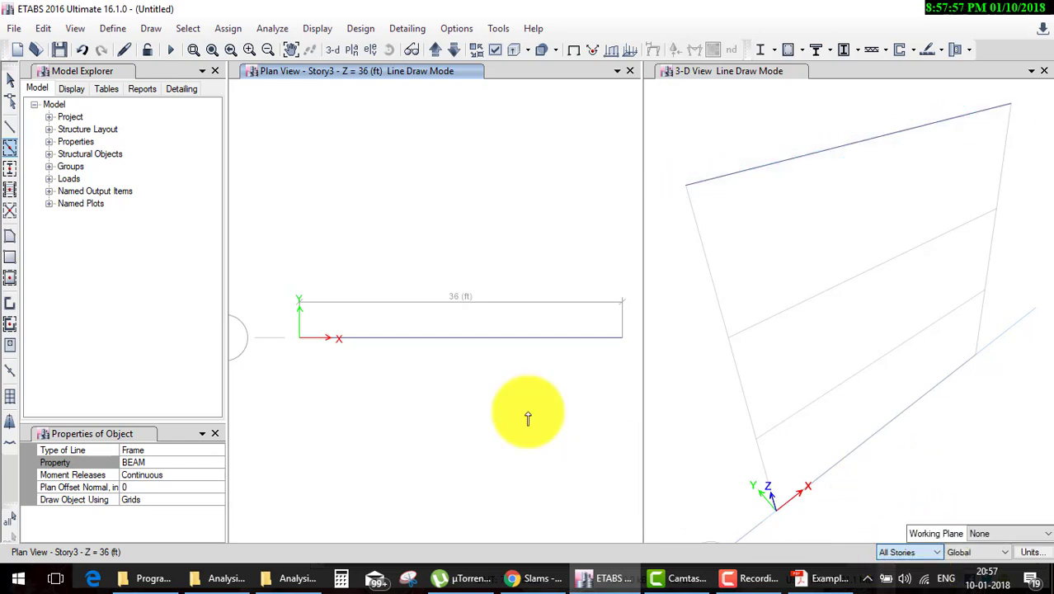
{"action": "mouse_move", "coordinate": [282, 278]}
{"action": "left_mouse_down"}
{"action": "mouse_move", "coordinate": [709, 472]}
{"action": "mouse_move", "coordinate": [867, 246]}
{"action": "left_mouse_up"}
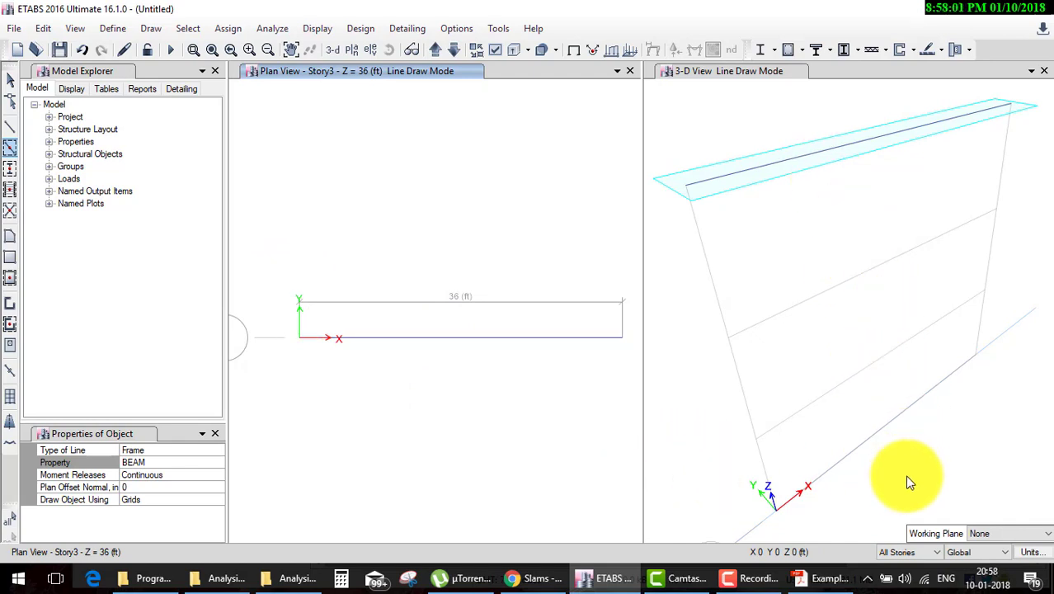
{"action": "left_click", "coordinate": [520, 339]}
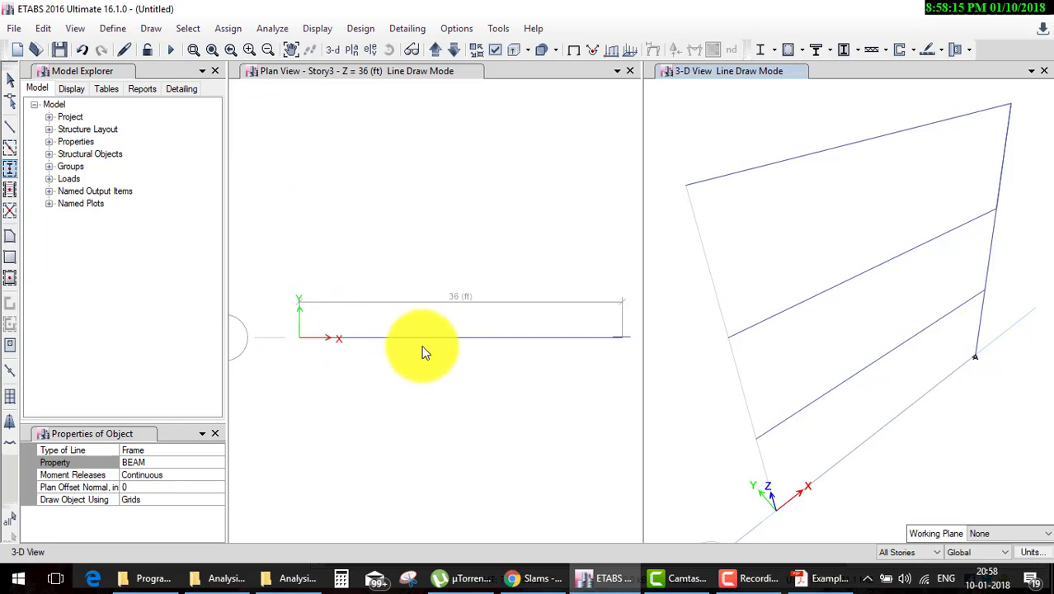
Draw full-height COLUM columns at the left and right ends of the bay.
{"action": "left_click", "coordinate": [205, 462]}
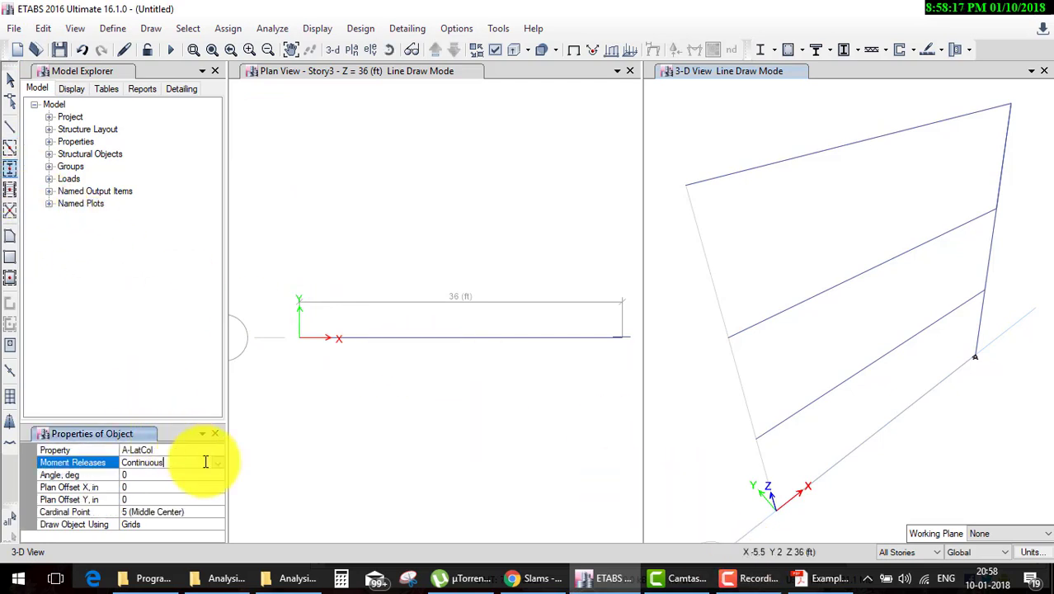
{"action": "left_click", "coordinate": [220, 447]}
{"action": "left_click", "coordinate": [216, 449]}
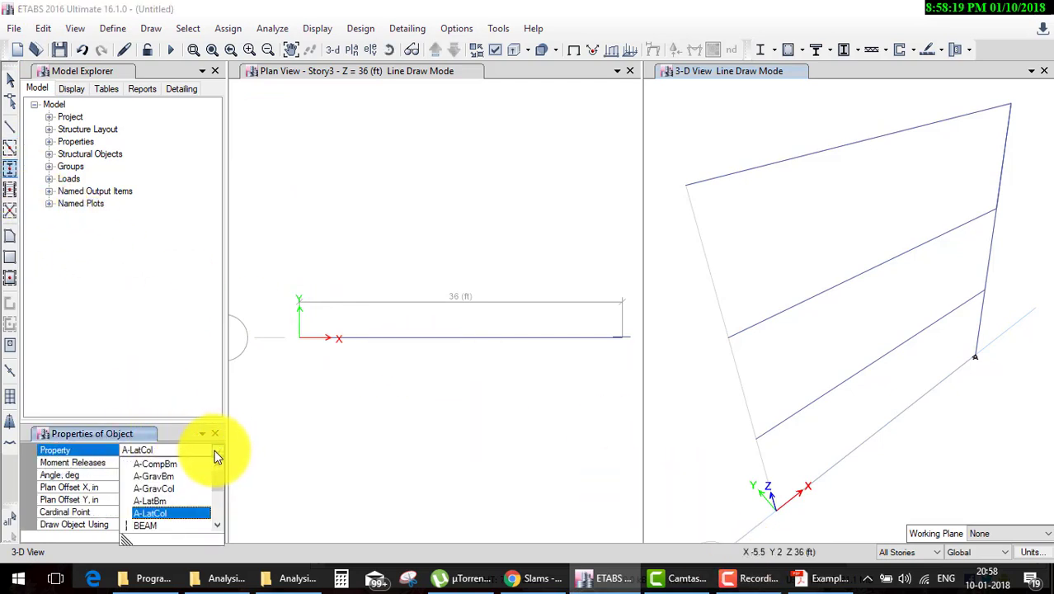
{"action": "left_click", "coordinate": [216, 526]}
{"action": "left_click", "coordinate": [177, 523]}
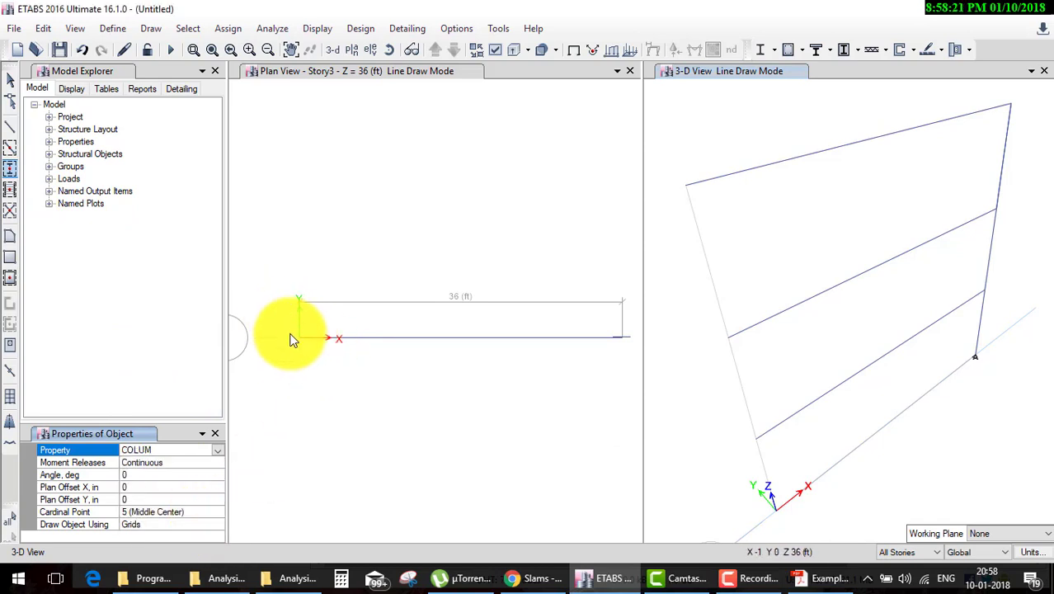
{"action": "mouse_move", "coordinate": [250, 298]}
{"action": "left_mouse_down"}
{"action": "mouse_move", "coordinate": [602, 404]}
{"action": "mouse_move", "coordinate": [635, 380]}
{"action": "left_mouse_up"}
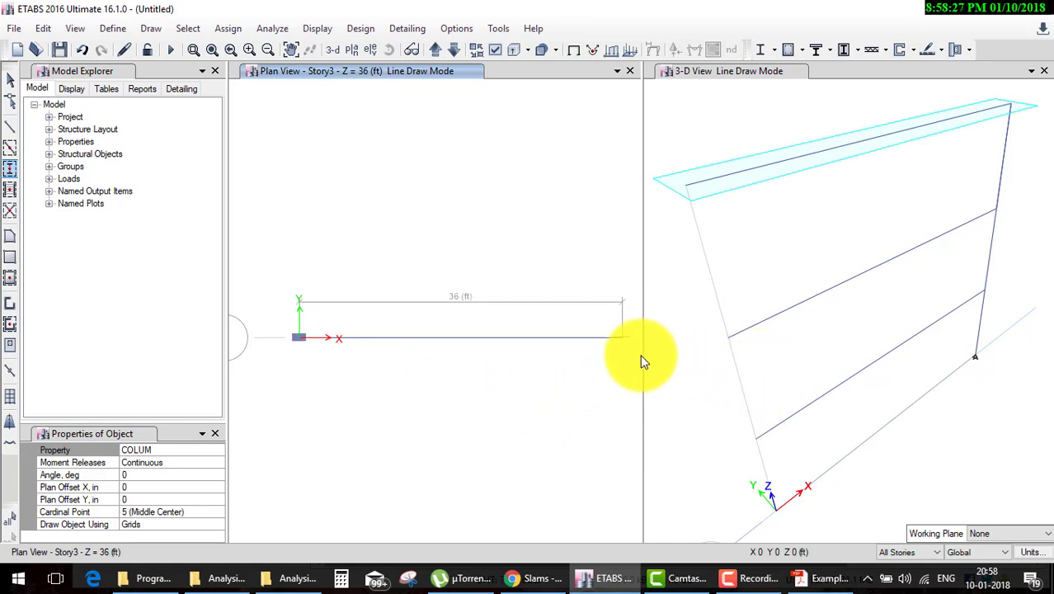
{"action": "left_click", "coordinate": [659, 363]}
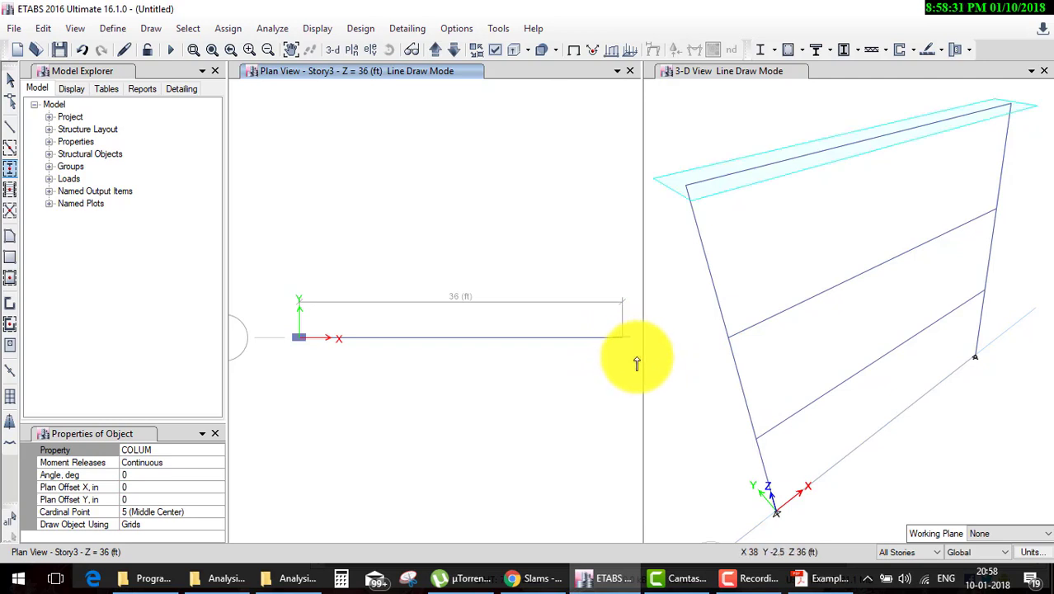
{"action": "key", "text": "Escape"}
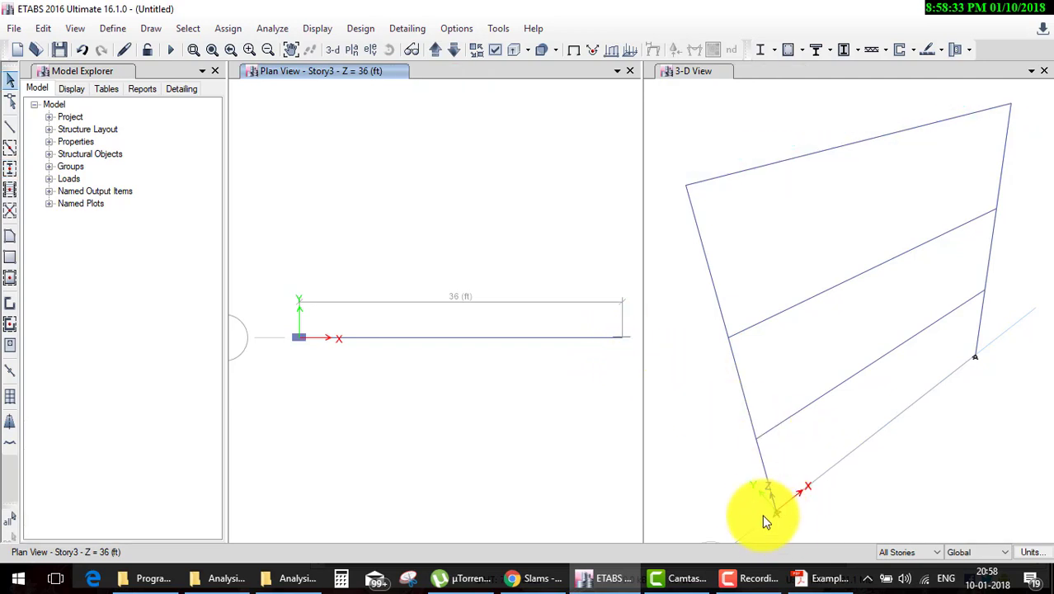
Restrain X, Y and Z translations at both base joints of the frame.
{"action": "left_click", "coordinate": [975, 357]}
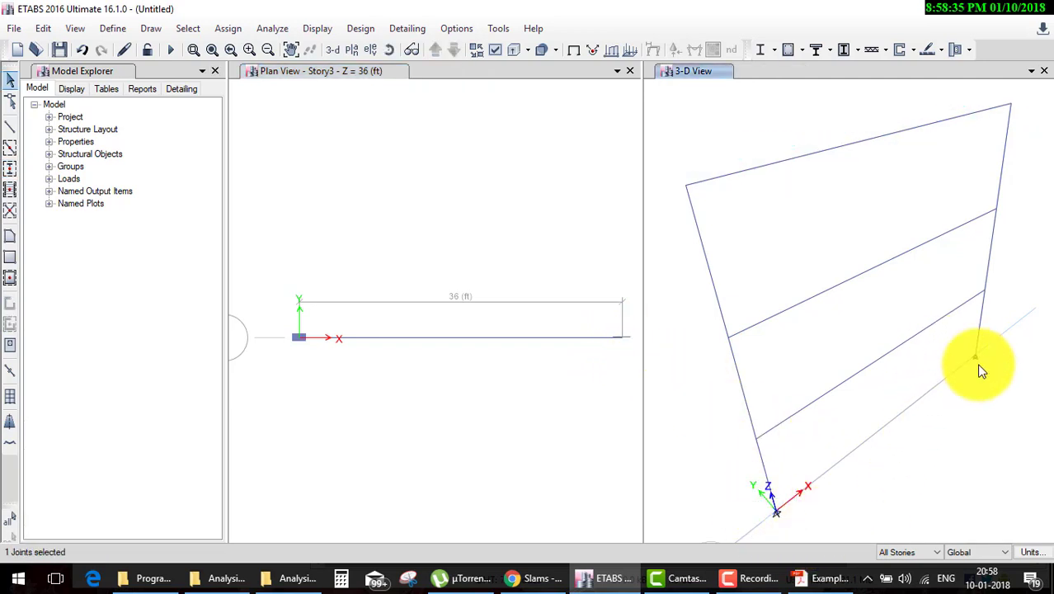
{"action": "left_click", "coordinate": [228, 29]}
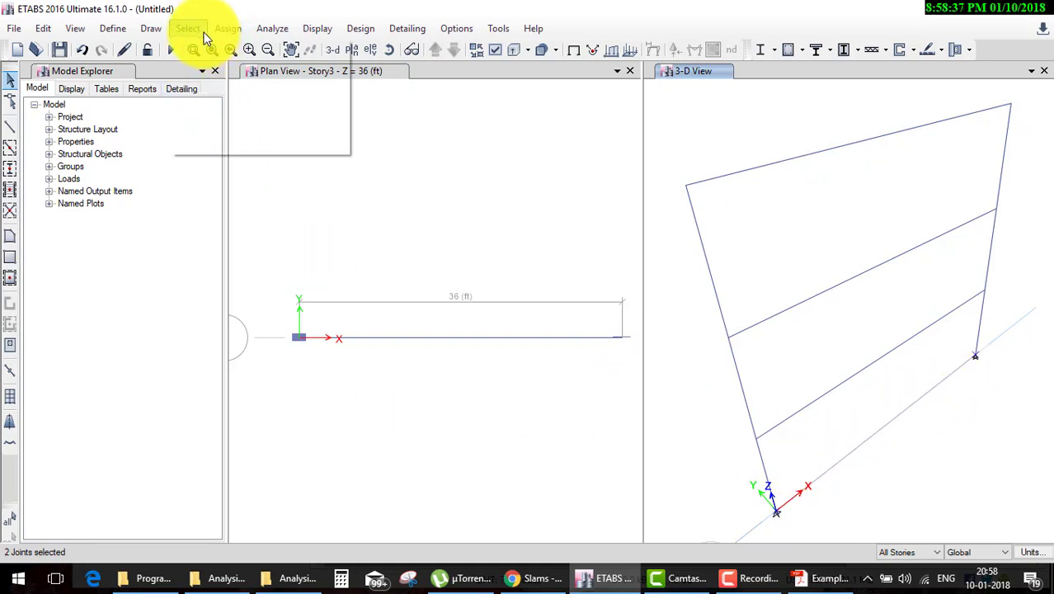
{"action": "left_click", "coordinate": [398, 55]}
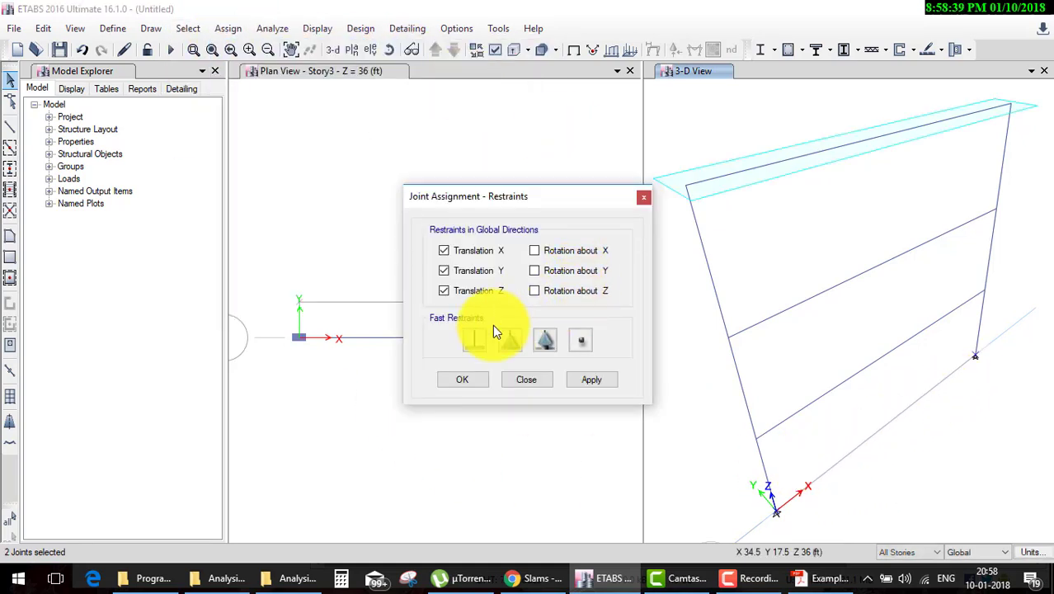
{"action": "left_click", "coordinate": [609, 383]}
{"action": "left_click", "coordinate": [544, 380]}
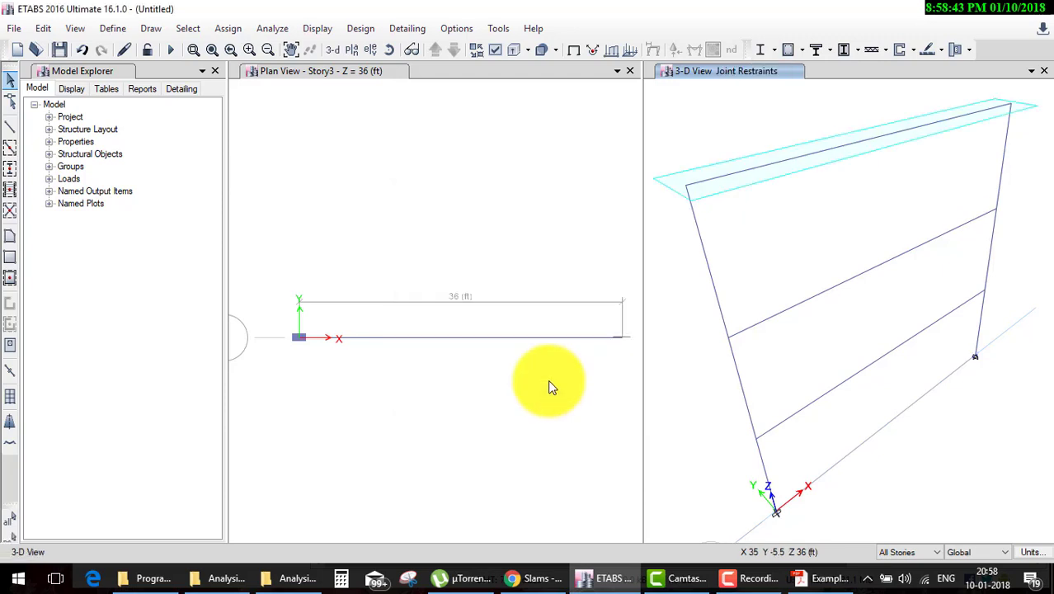
{"action": "left_click", "coordinate": [622, 340]}
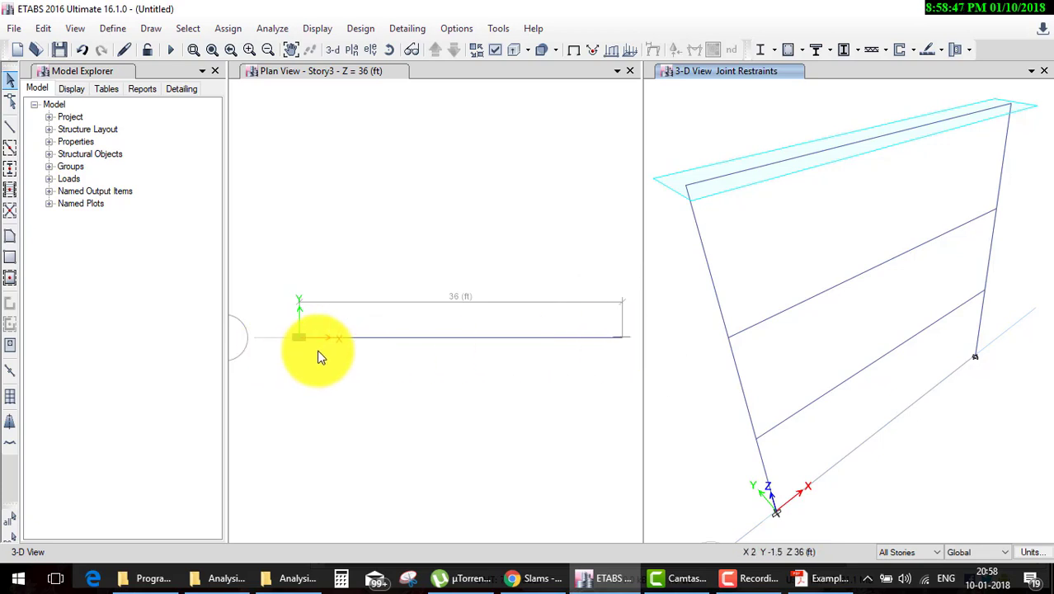
{"action": "scroll", "coordinate": [320, 355], "scroll_direction": "down", "scroll_amount": 3}
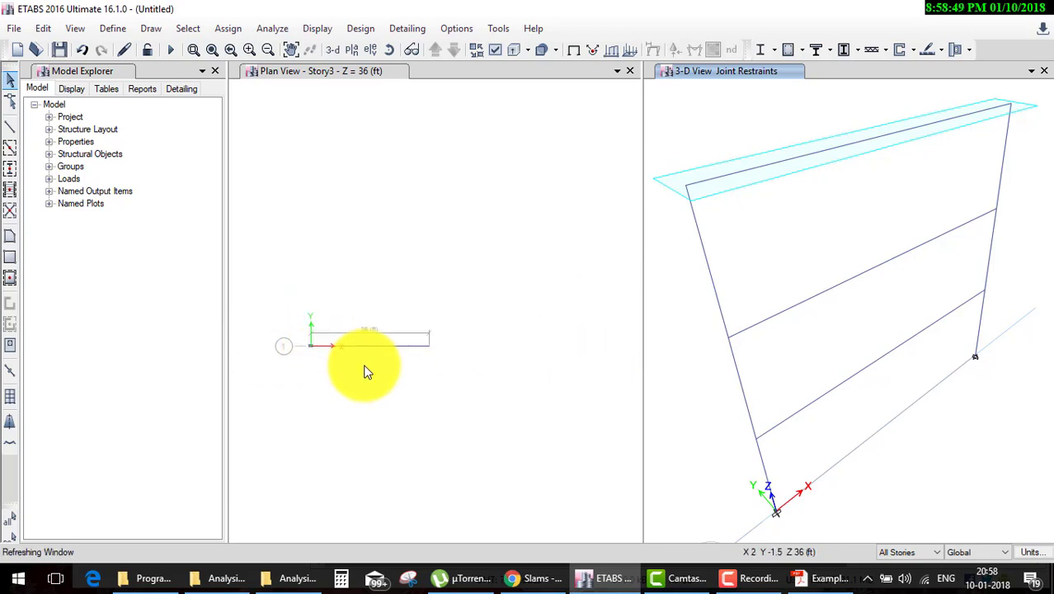
{"action": "scroll", "coordinate": [368, 372], "scroll_direction": "up", "scroll_amount": 3}
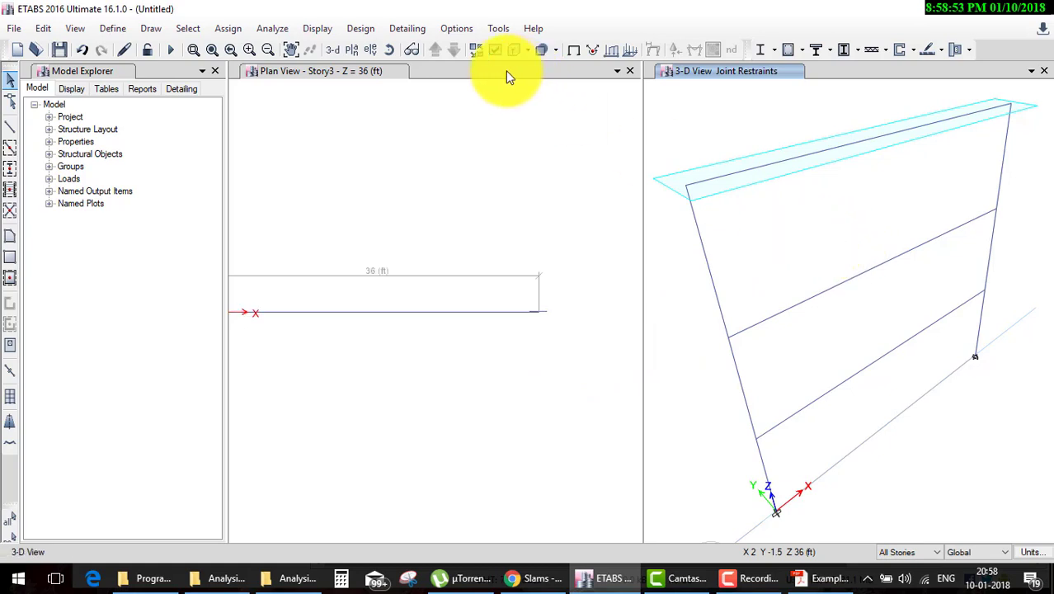
Turn on frame labels under Object Assignments so members show B1, C2 in 3-D.
{"action": "left_click", "coordinate": [495, 52]}
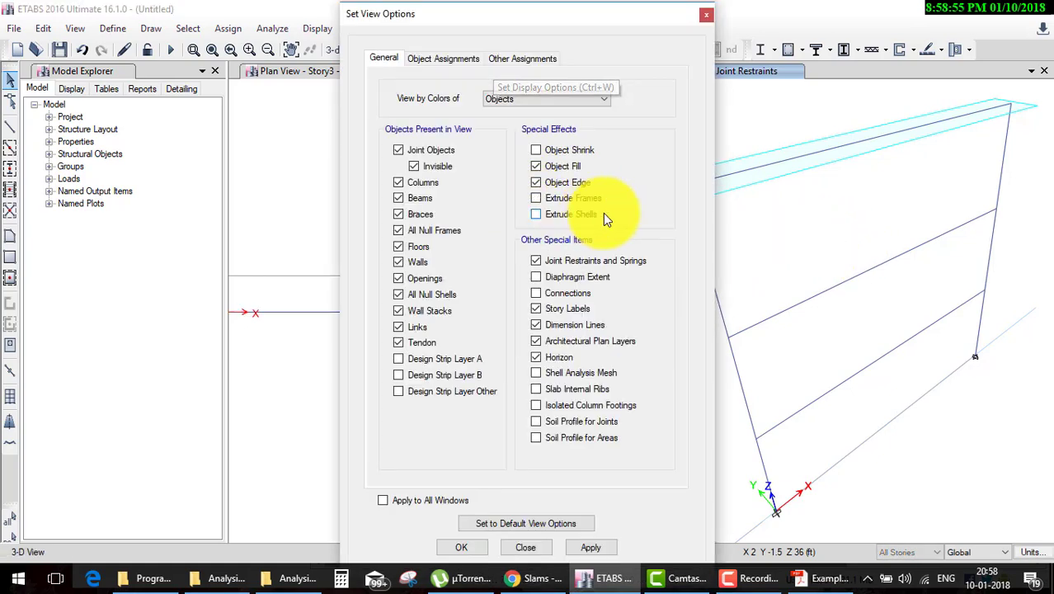
{"action": "left_click", "coordinate": [467, 58]}
{"action": "left_click", "coordinate": [553, 97]}
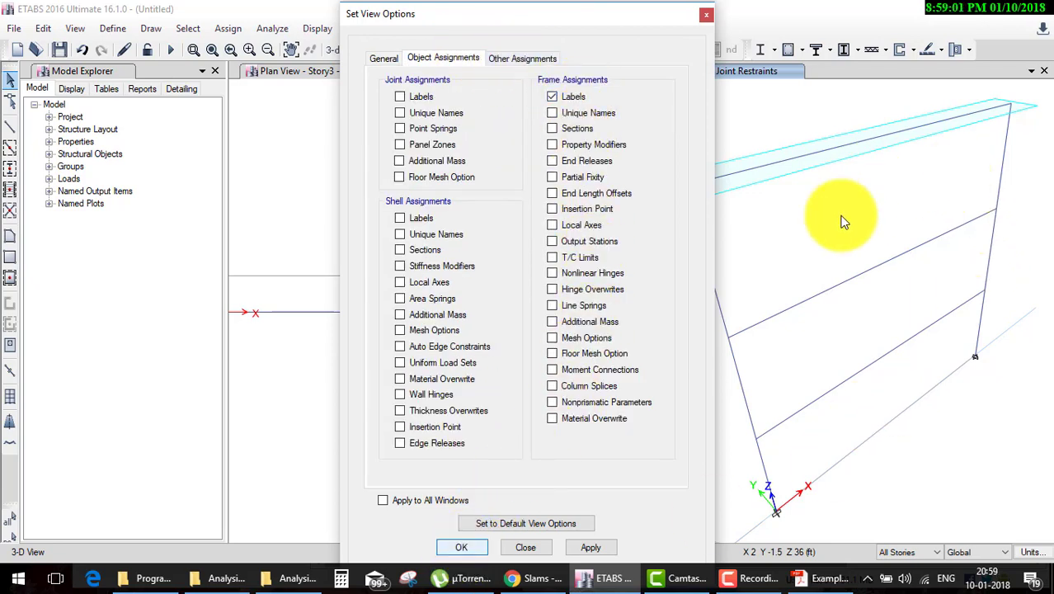
{"action": "key", "text": "Return"}
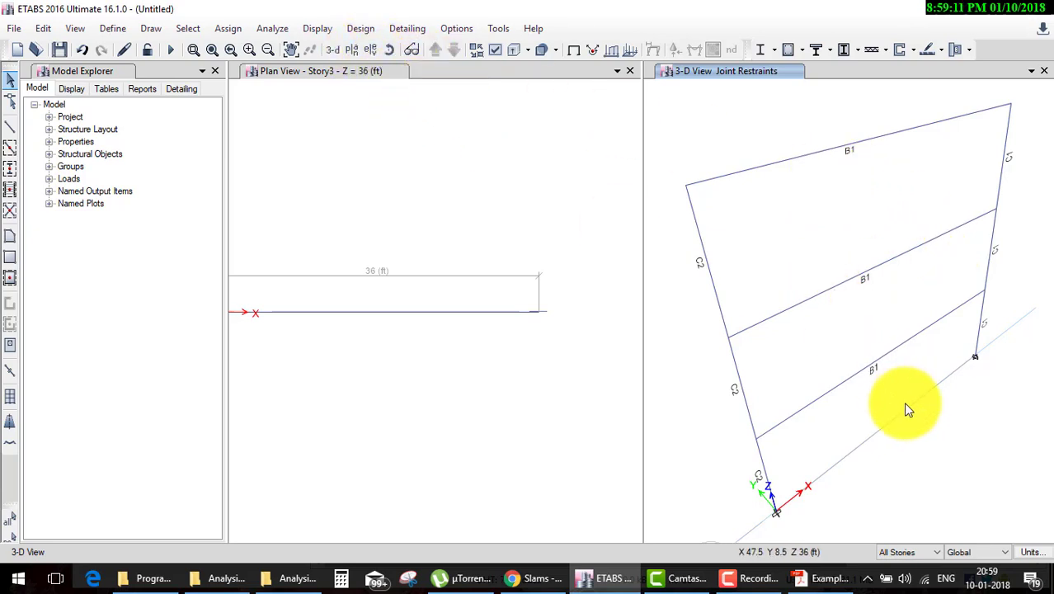
Assign the BEAM frame section to the three story beams.
{"action": "mouse_move", "coordinate": [910, 408]}
{"action": "left_mouse_down"}
{"action": "mouse_move", "coordinate": [834, 333]}
{"action": "mouse_move", "coordinate": [772, 132]}
{"action": "left_mouse_up"}
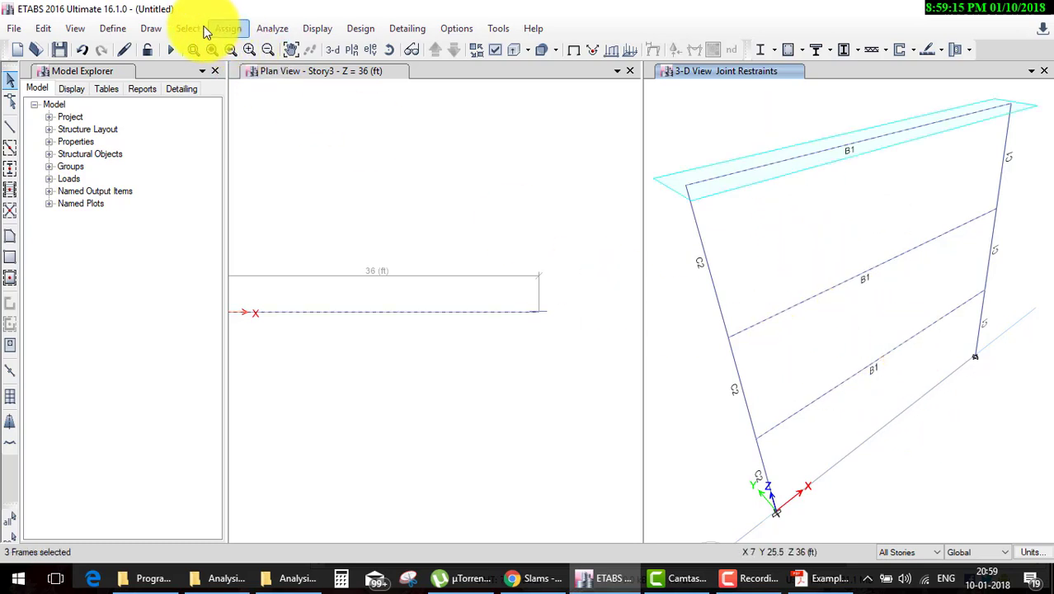
{"action": "left_click", "coordinate": [228, 28]}
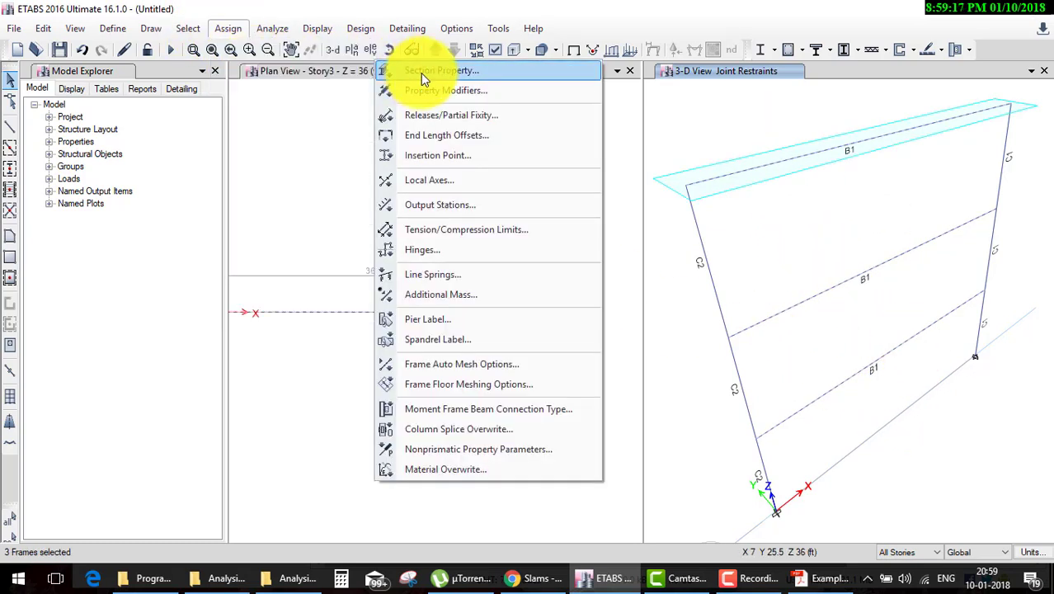
{"action": "left_click", "coordinate": [420, 72]}
{"action": "left_click", "coordinate": [445, 245]}
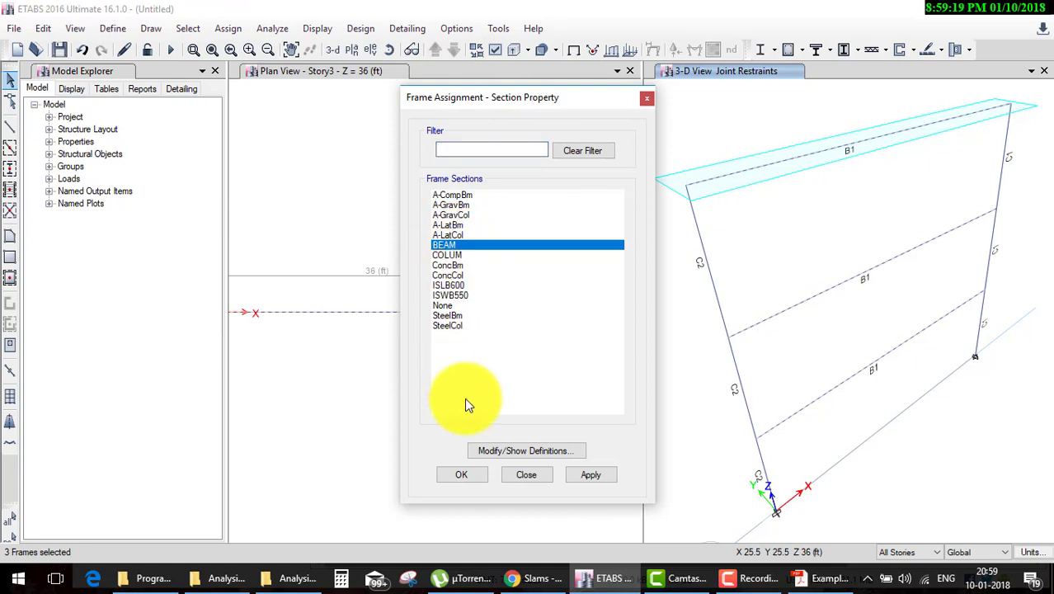
{"action": "left_click", "coordinate": [463, 477]}
{"action": "key", "text": "Return"}
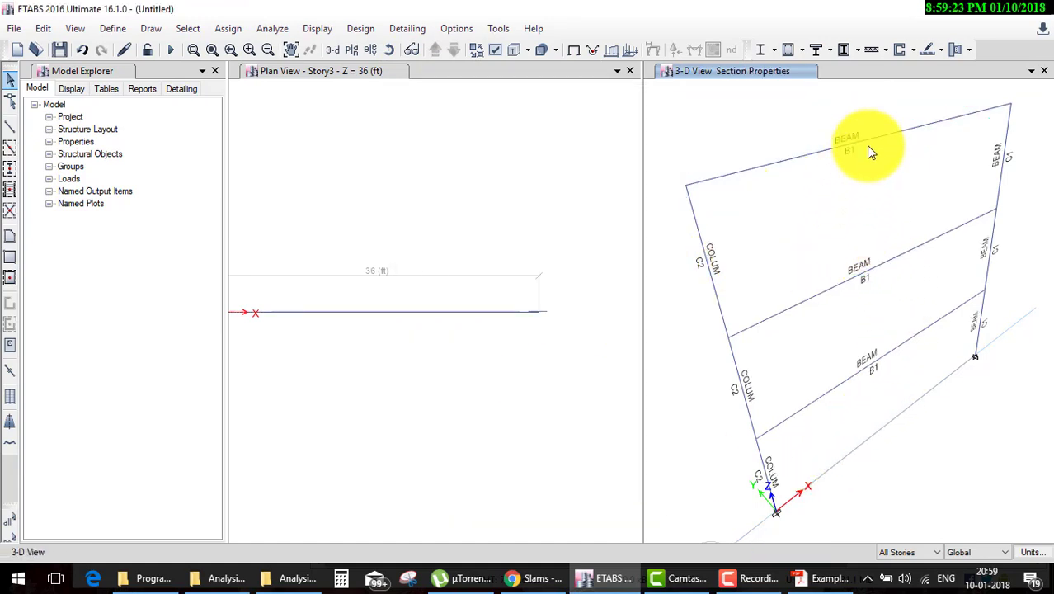
Switch the view's member labels from frame labels to section names.
{"action": "left_click", "coordinate": [874, 142]}
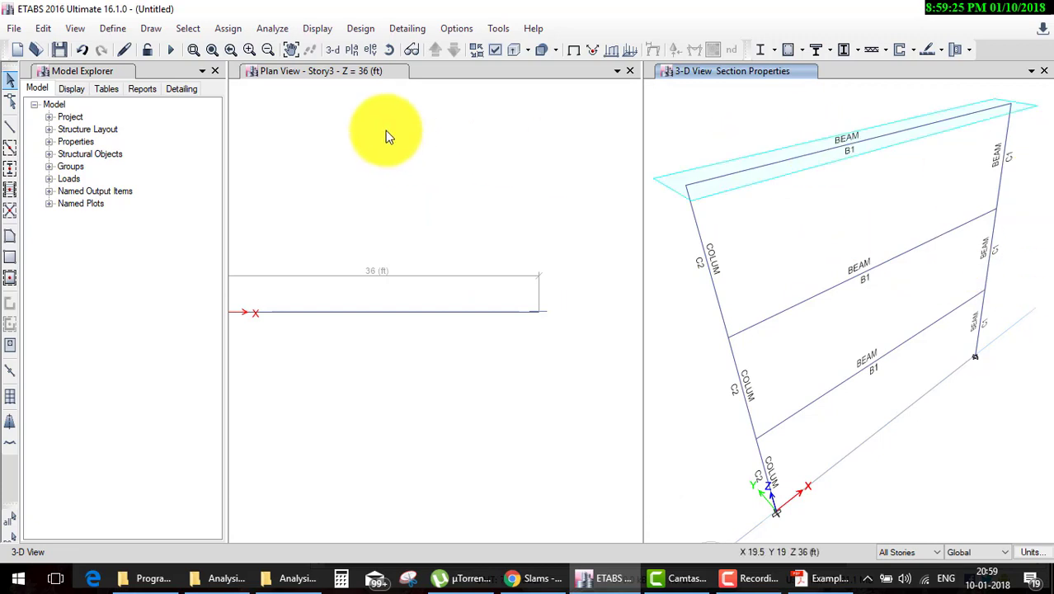
{"action": "left_click", "coordinate": [491, 52]}
{"action": "left_click", "coordinate": [475, 58]}
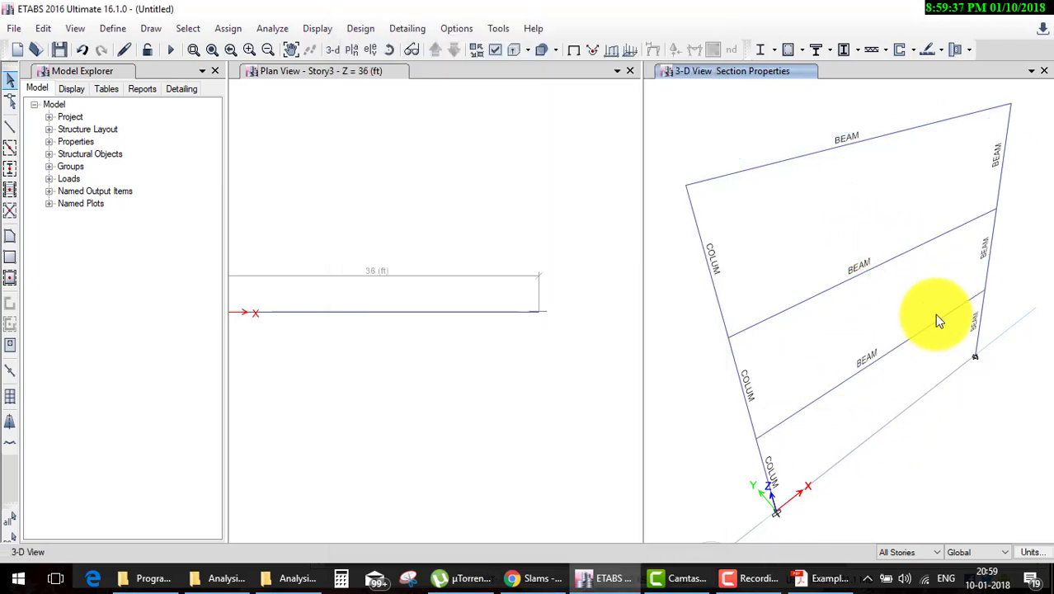
Assign the COLUM frame section to the top, middle and lower right column segments.
{"action": "left_click", "coordinate": [990, 261]}
{"action": "left_click", "coordinate": [997, 250]}
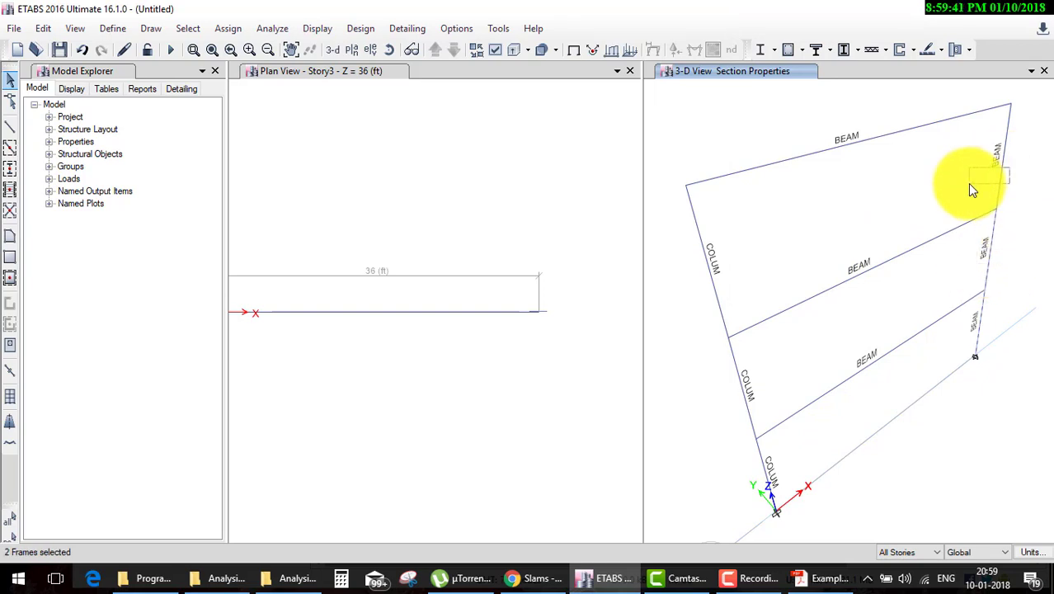
{"action": "left_click", "coordinate": [1005, 321]}
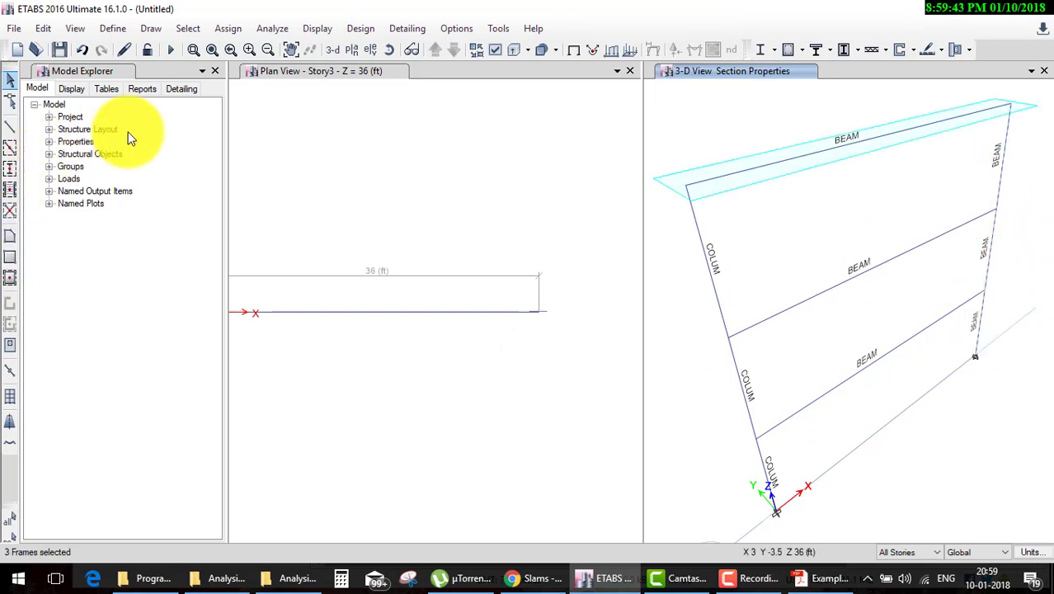
{"action": "left_click", "coordinate": [223, 31]}
{"action": "mouse_move", "coordinate": [252, 69]}
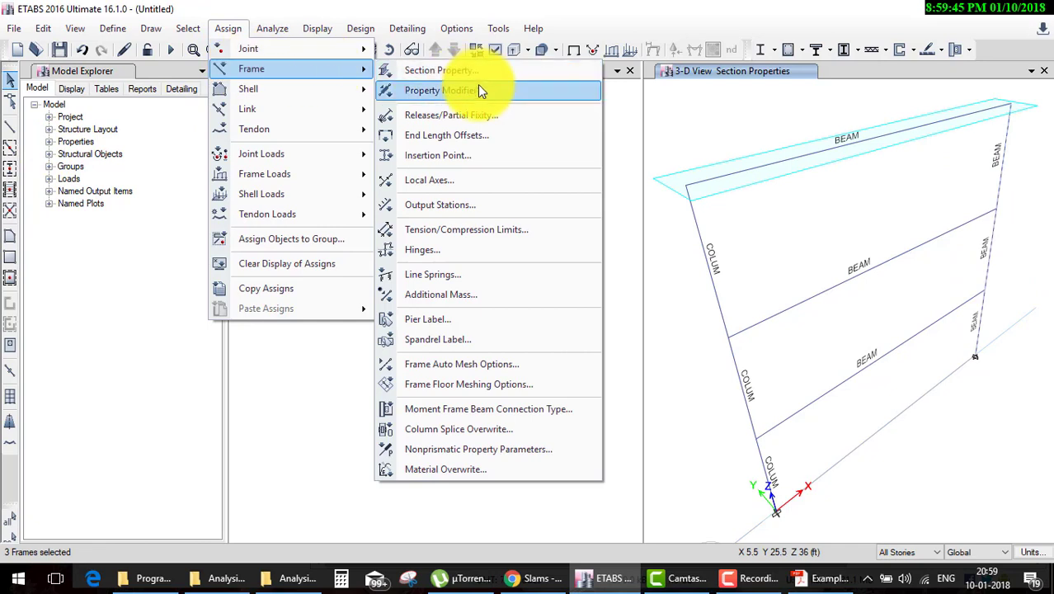
{"action": "left_click", "coordinate": [437, 70]}
{"action": "left_click", "coordinate": [458, 255]}
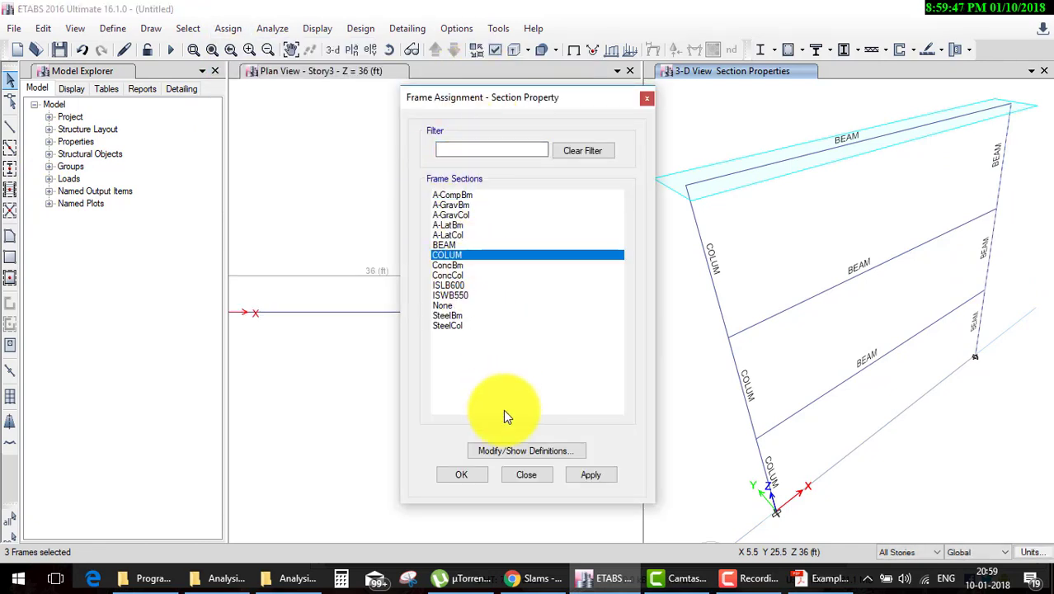
{"action": "left_click", "coordinate": [463, 474]}
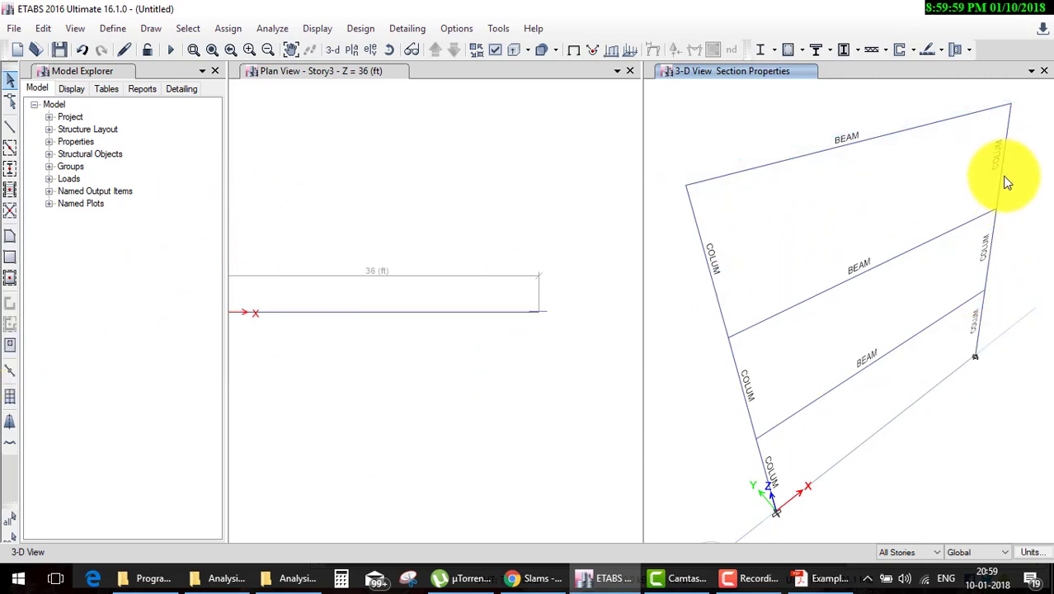
{"action": "mouse_move", "coordinate": [1023, 102]}
{"action": "left_mouse_down"}
{"action": "mouse_move", "coordinate": [1051, 273]}
{"action": "mouse_move", "coordinate": [1033, 104]}
{"action": "left_mouse_up"}
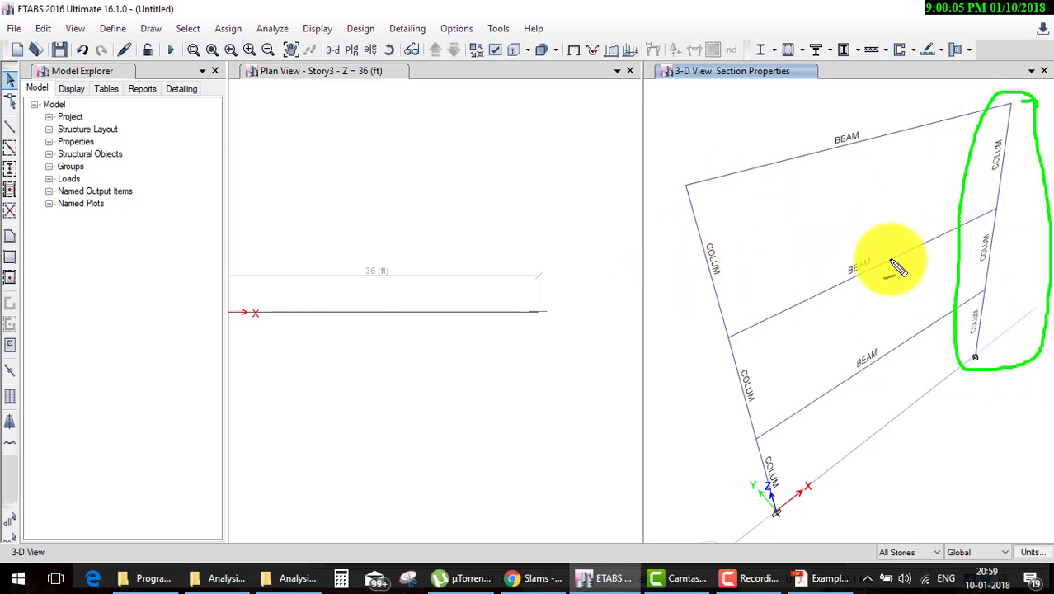
{"action": "key", "text": "Escape"}
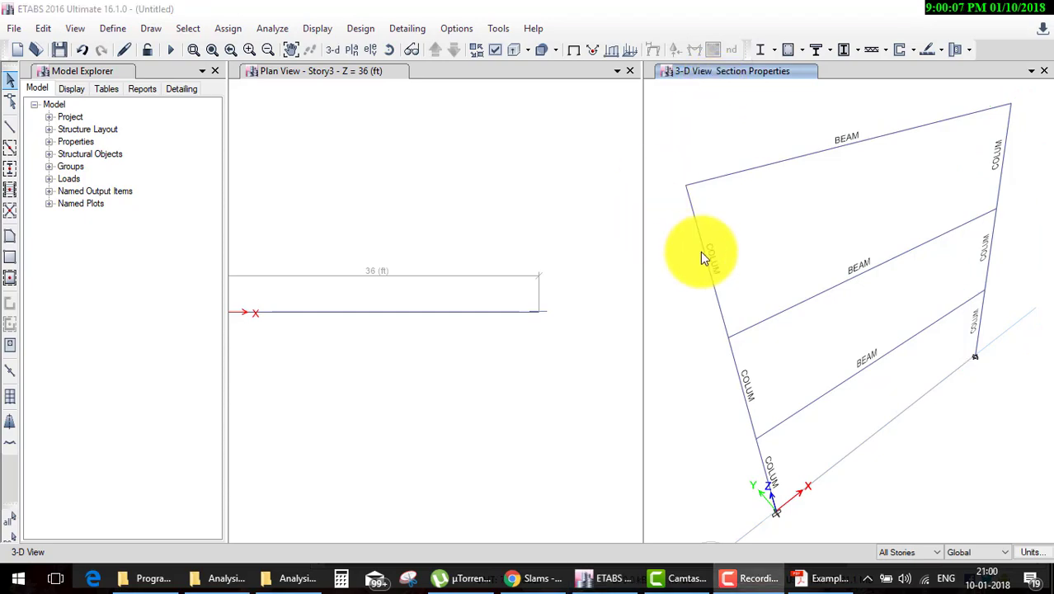
Bring Example 02.pdf to the front at the Example 2 problem description.
{"action": "left_click", "coordinate": [813, 577]}
{"action": "left_click", "coordinate": [813, 577]}
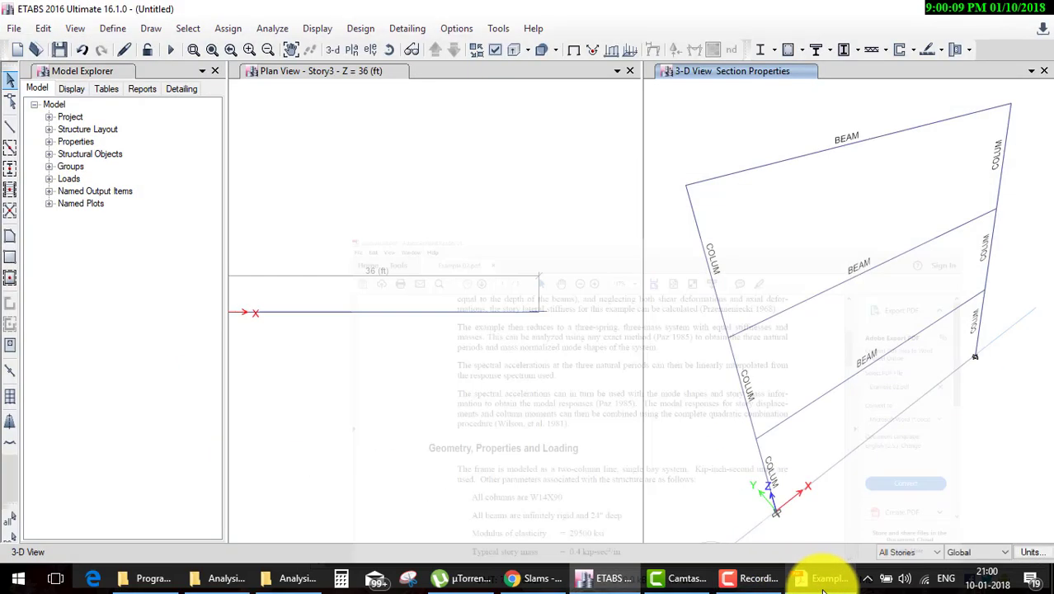
{"action": "left_click", "coordinate": [808, 579]}
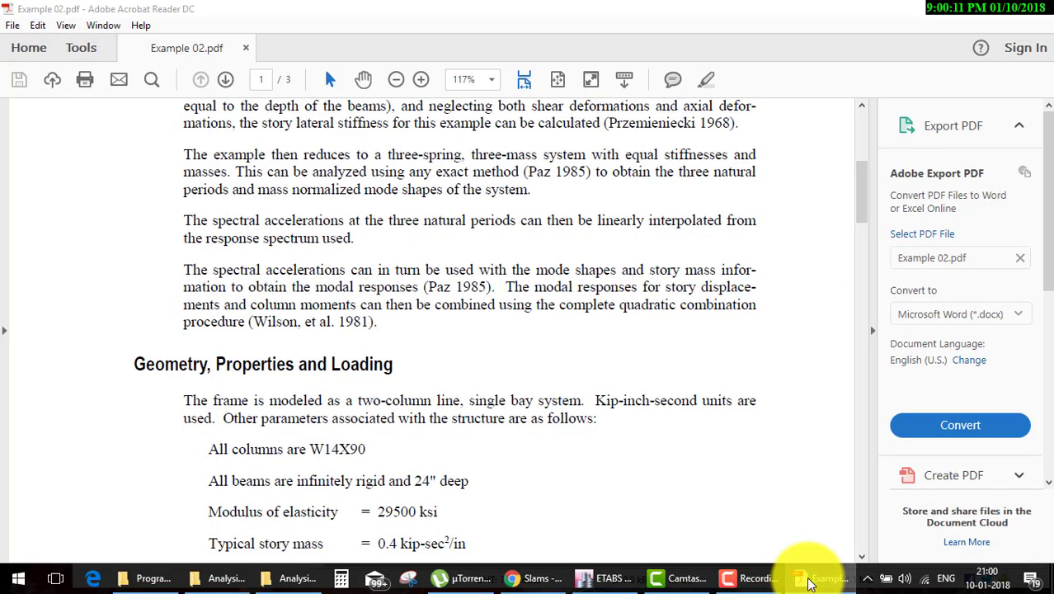
{"action": "left_click", "coordinate": [809, 579]}
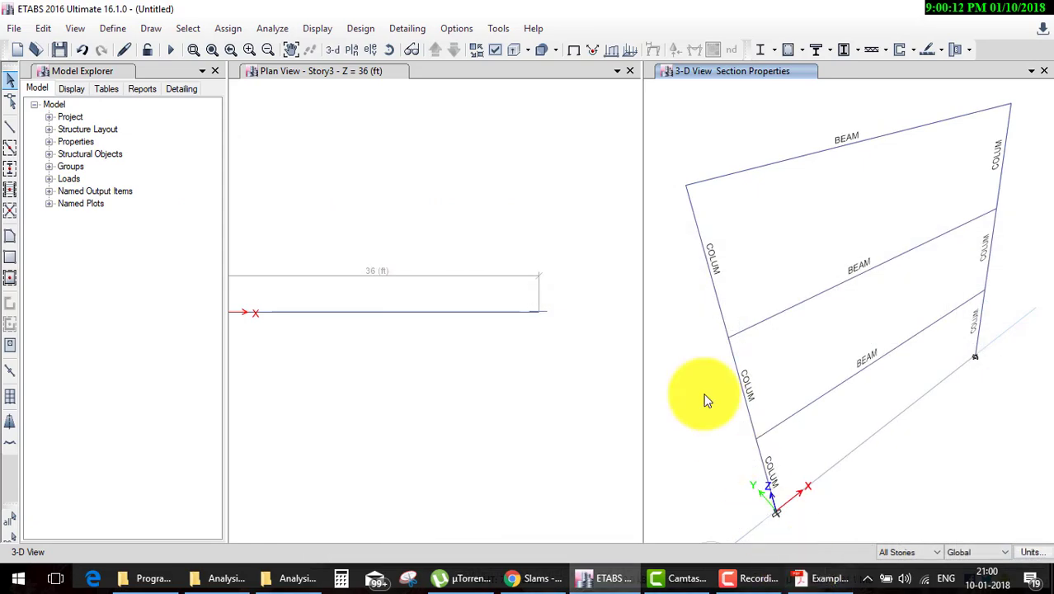
{"action": "left_click", "coordinate": [100, 30]}
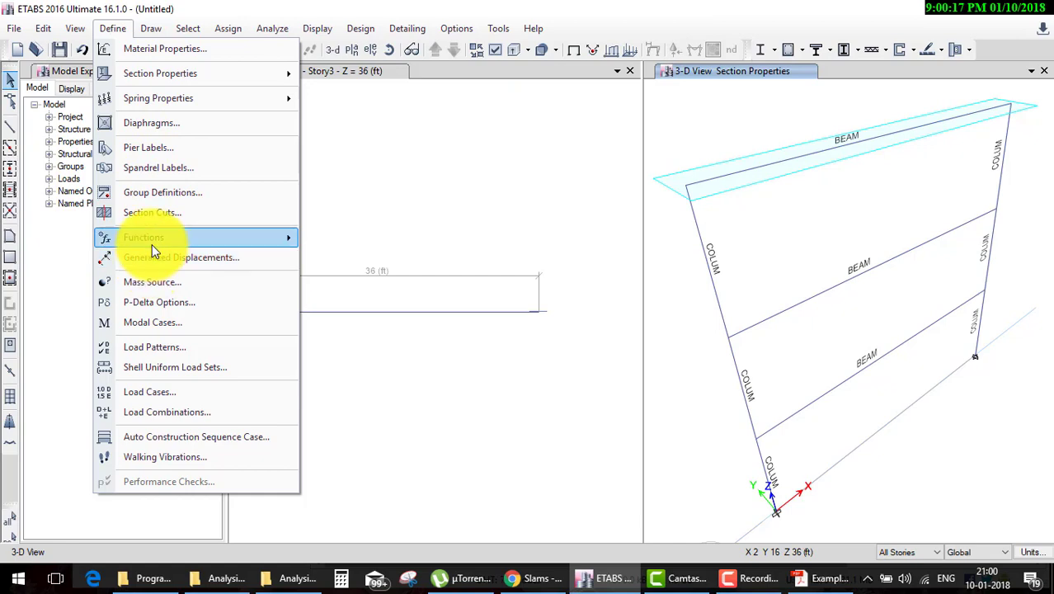
{"action": "mouse_move", "coordinate": [144, 237]}
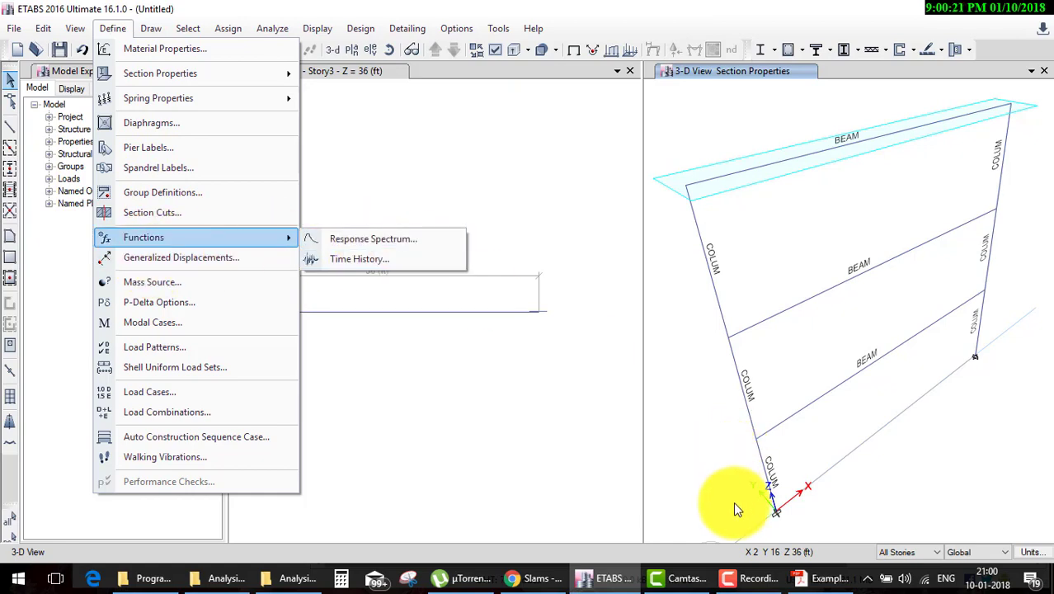
{"action": "left_click", "coordinate": [825, 577]}
{"action": "scroll", "coordinate": [742, 272], "scroll_direction": "up", "scroll_amount": 5}
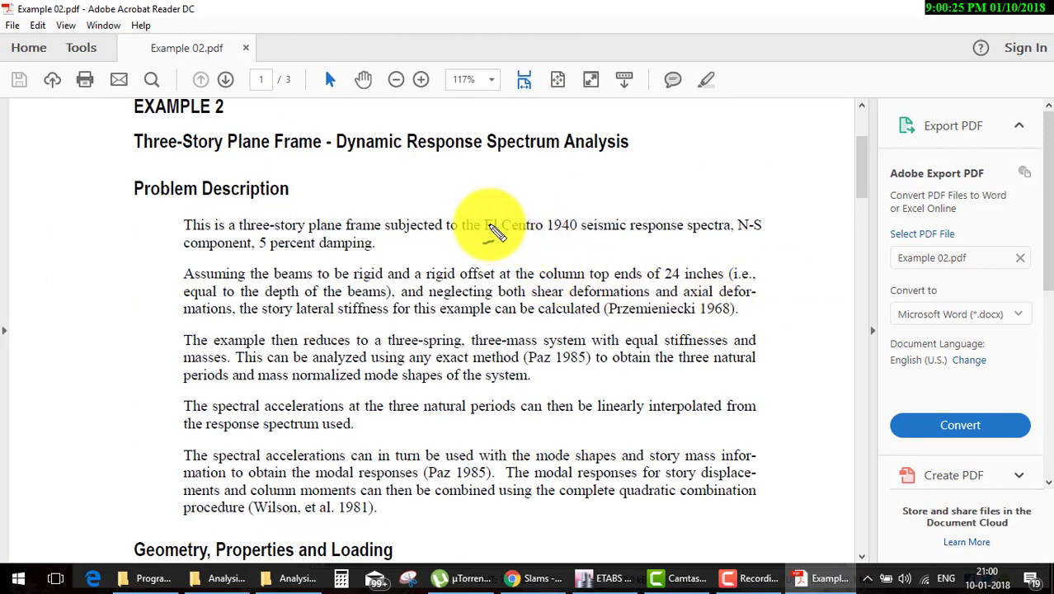
Copy 'El Centro 1940 seismic response spectra, N-S' from the PDF and switch to Chrome.
{"action": "left_click_drag", "start_coordinate": [485, 235], "coordinate": [649, 235]}
{"action": "left_click_drag", "start_coordinate": [700, 237], "coordinate": [731, 236]}
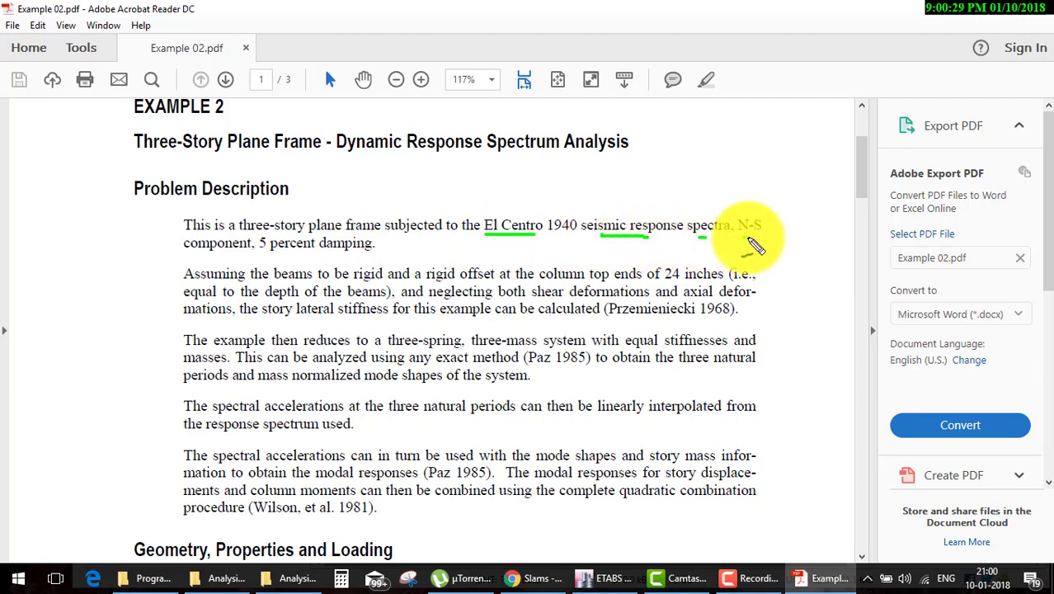
{"action": "key", "text": "Escape"}
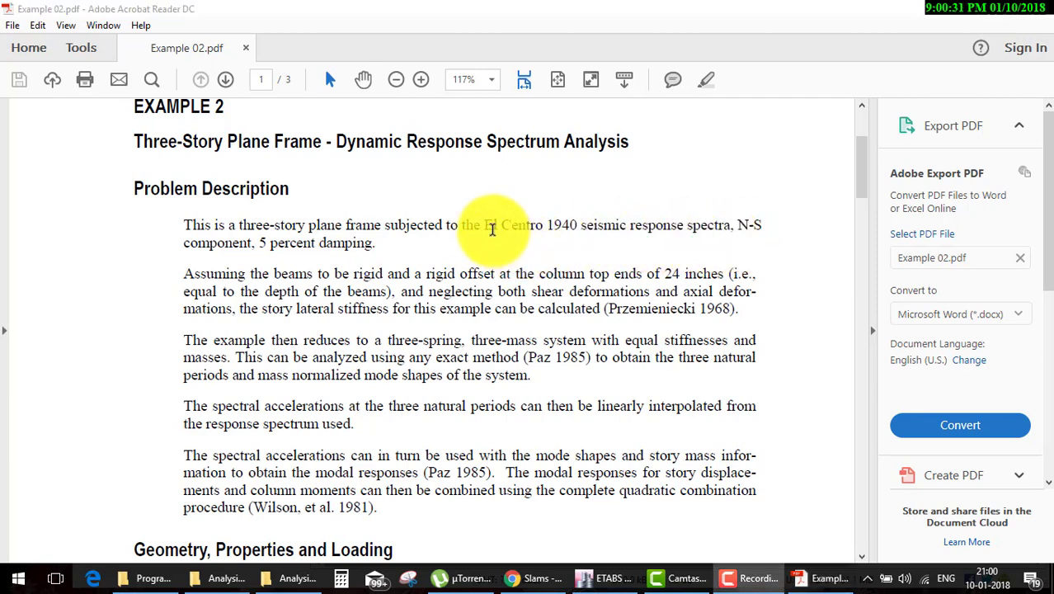
{"action": "left_click_drag", "start_coordinate": [508, 226], "coordinate": [755, 225]}
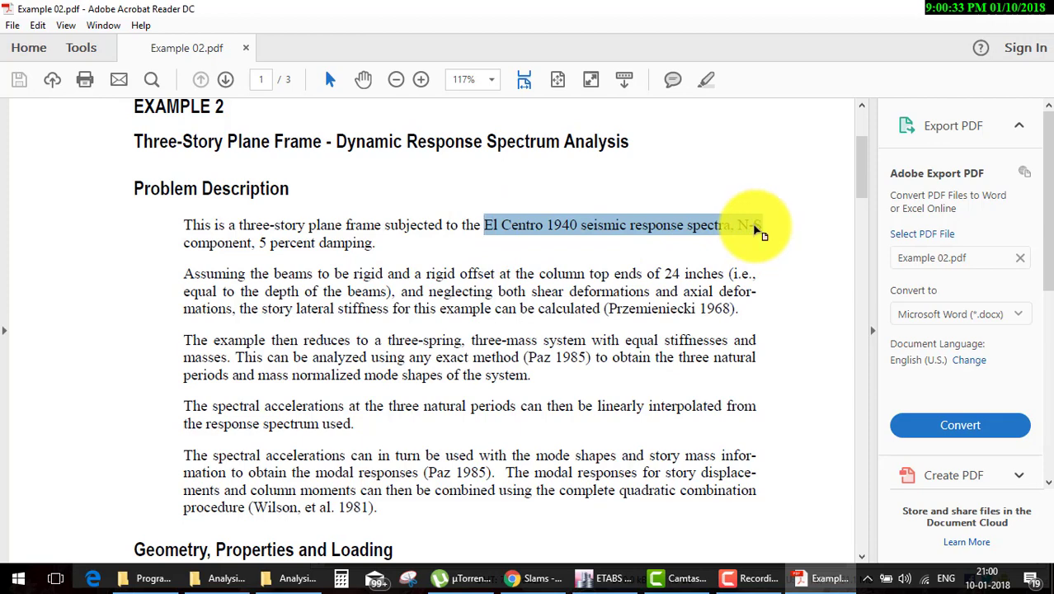
{"action": "left_click", "coordinate": [537, 578]}
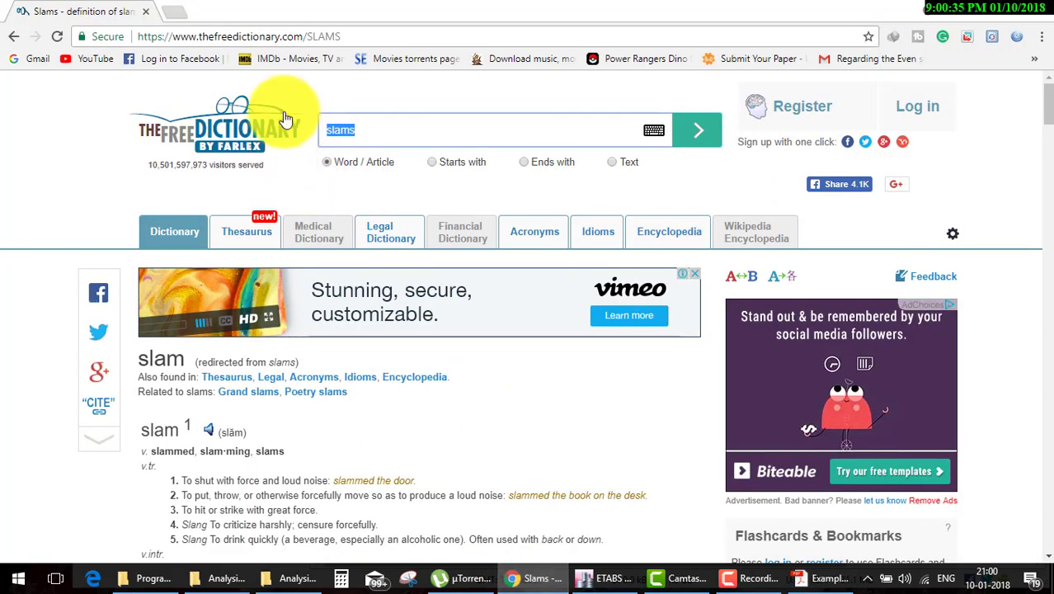
Search the pasted El Centro phrase and open the Vibrationdata El Centro Earthquake page.
{"action": "left_click", "coordinate": [279, 36]}
{"action": "type", "text": "El Centro 1940 seismic response spectra, N-S"}
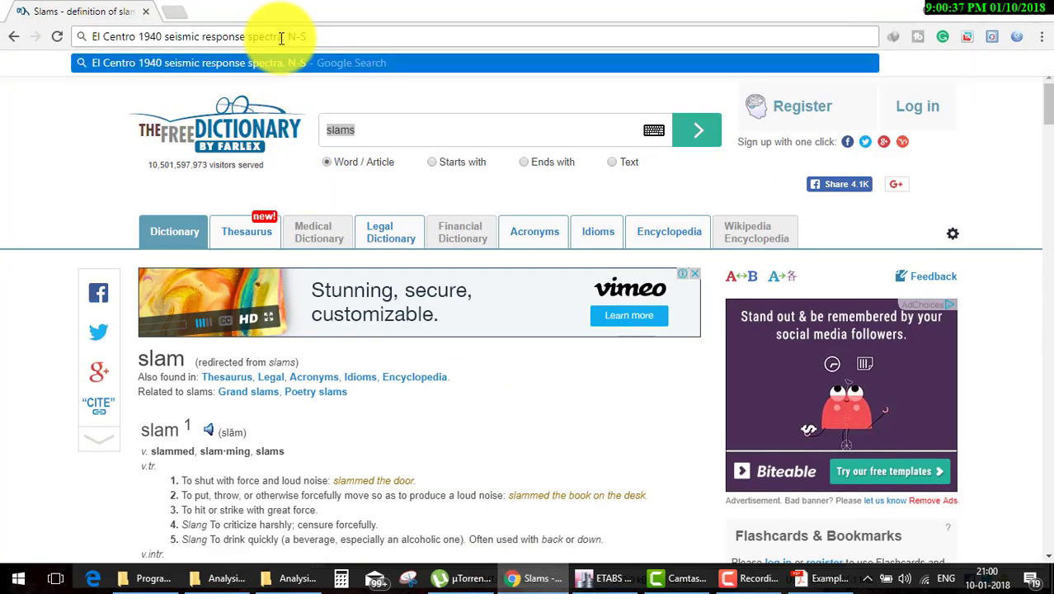
{"action": "key", "text": "Return"}
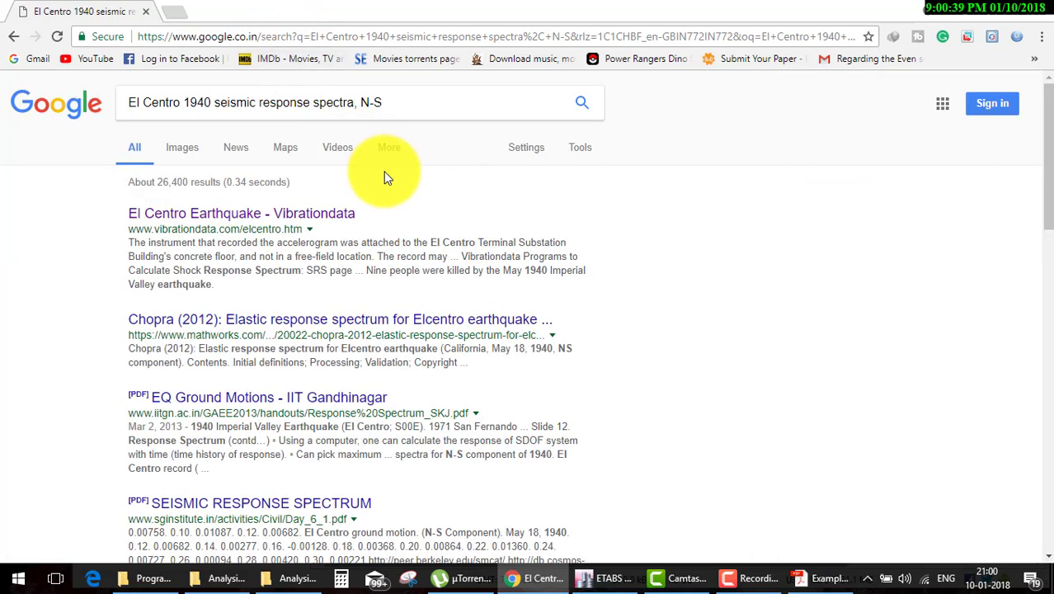
{"action": "left_click", "coordinate": [213, 225]}
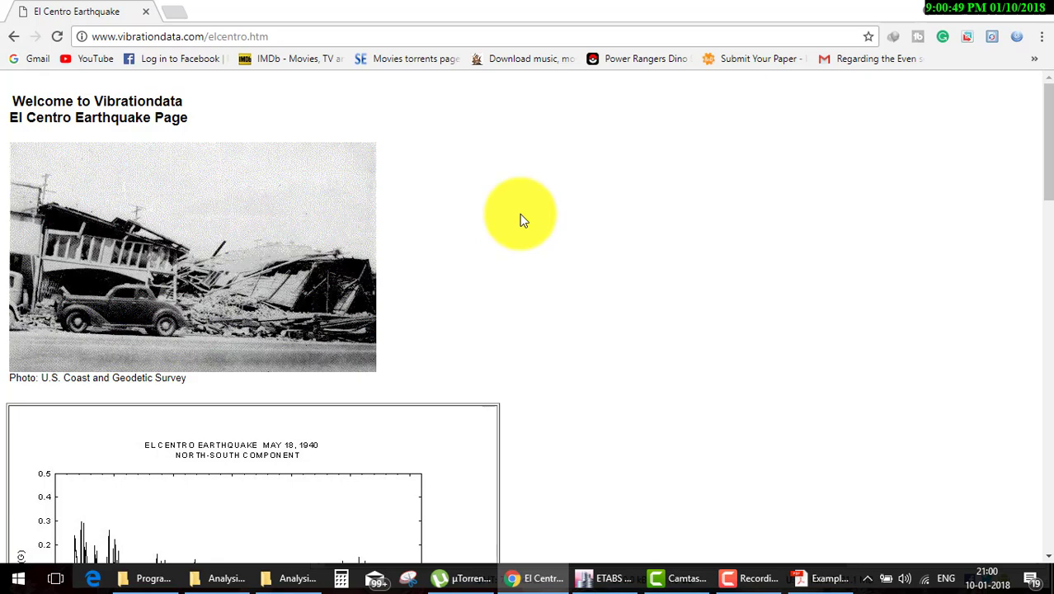
Open elcentro_NS.dat, select all its data values, and minimize the browser back to ETABS.
{"action": "scroll", "coordinate": [475, 281], "scroll_direction": "down", "scroll_amount": 1}
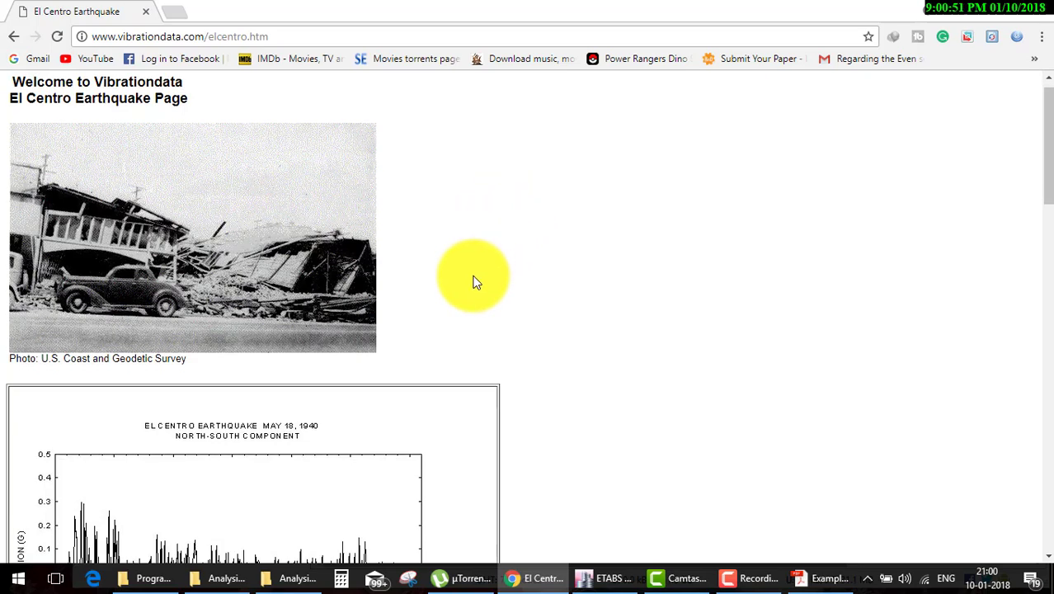
{"action": "scroll", "coordinate": [473, 282], "scroll_direction": "down", "scroll_amount": 5}
{"action": "scroll", "coordinate": [470, 289], "scroll_direction": "down", "scroll_amount": 5}
{"action": "scroll", "coordinate": [187, 412], "scroll_direction": "down", "scroll_amount": 3}
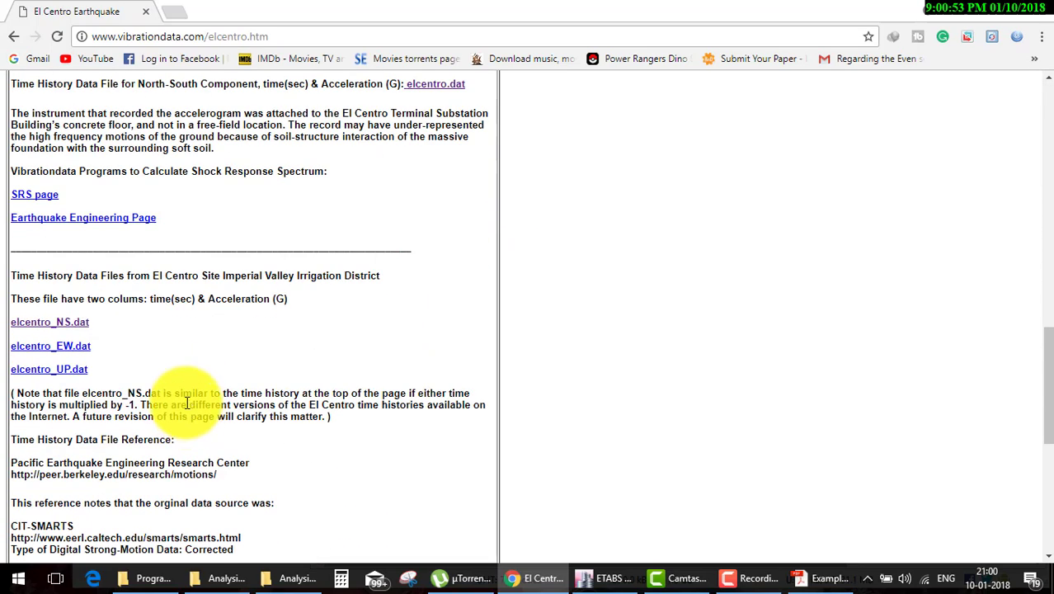
{"action": "left_click", "coordinate": [73, 325]}
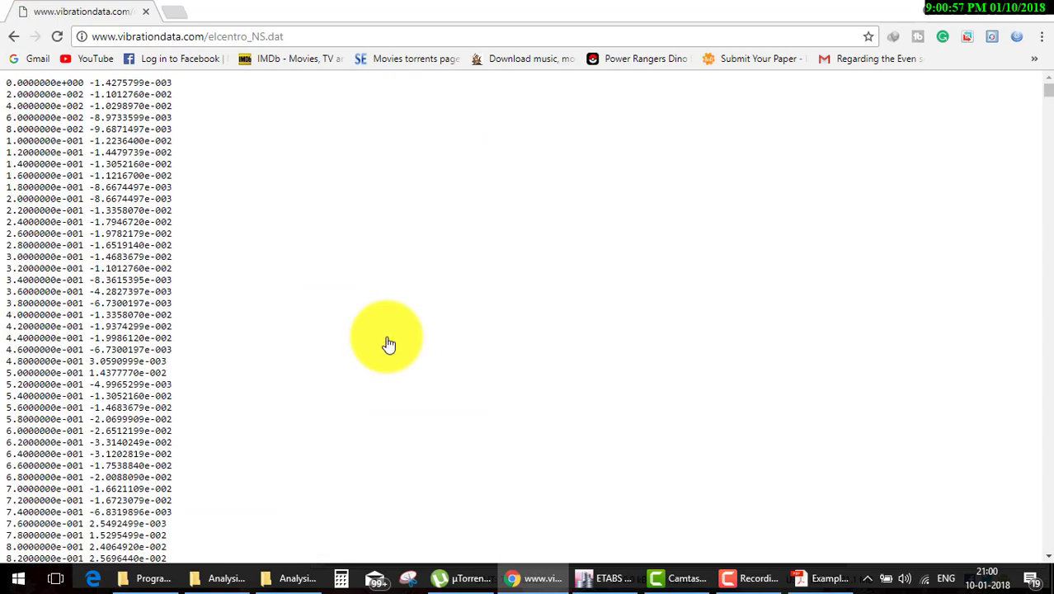
{"action": "scroll", "coordinate": [161, 359], "scroll_direction": "down", "scroll_amount": 3}
{"action": "key", "text": "ctrl+a"}
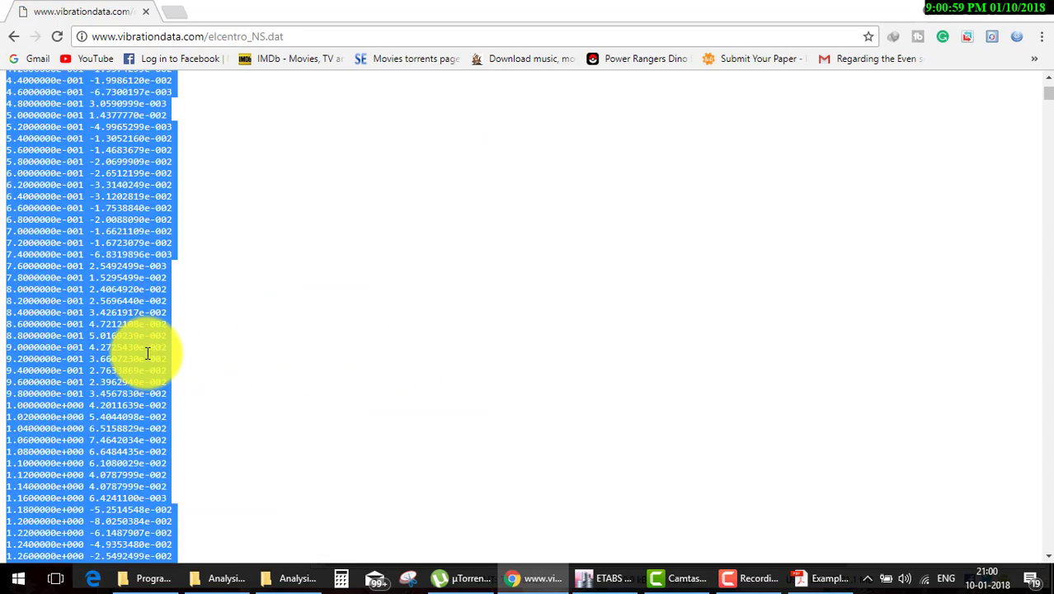
{"action": "left_click", "coordinate": [971, 5]}
{"action": "left_click", "coordinate": [961, 8]}
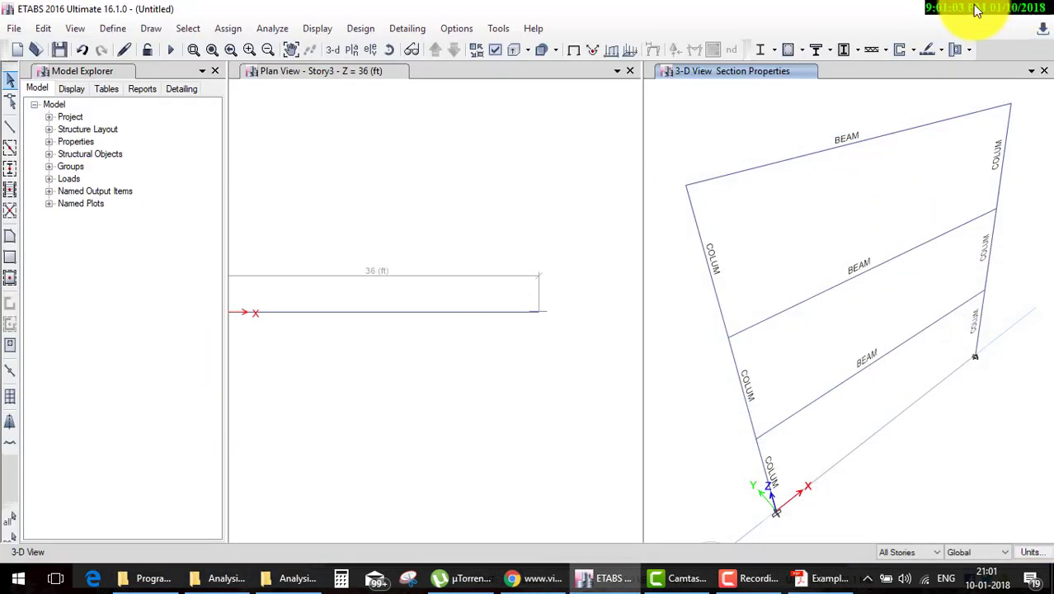
{"action": "left_click", "coordinate": [971, 6]}
{"action": "left_click", "coordinate": [961, 48]}
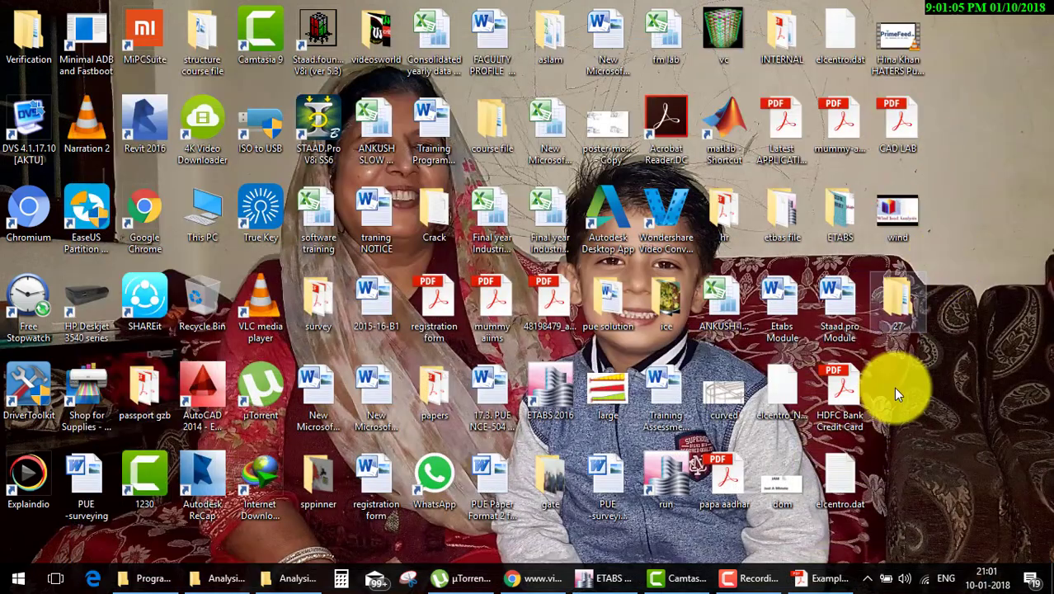
{"action": "double_click", "coordinate": [842, 468]}
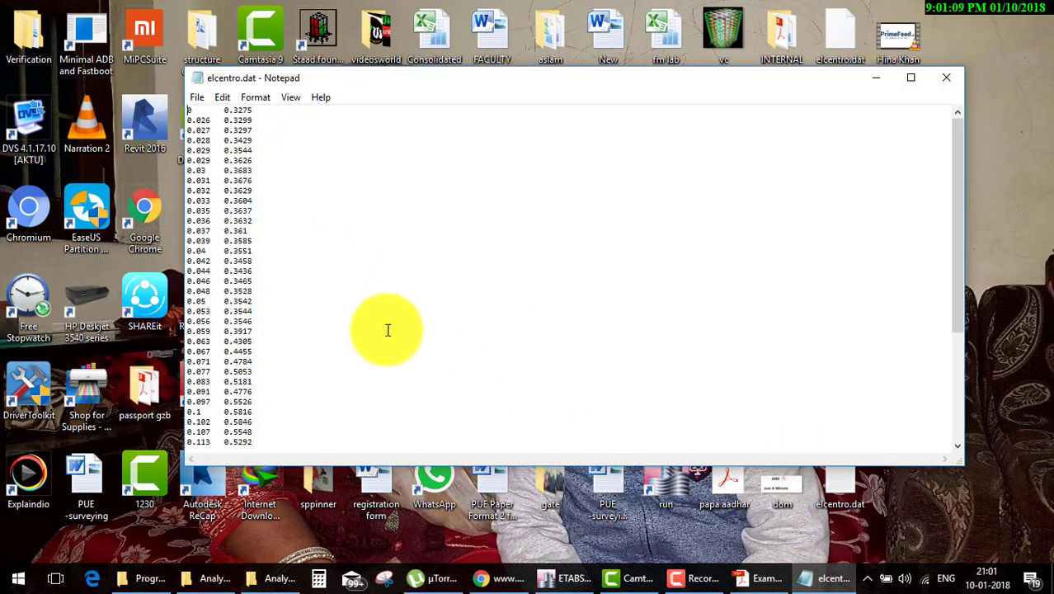
{"action": "left_click", "coordinate": [955, 72]}
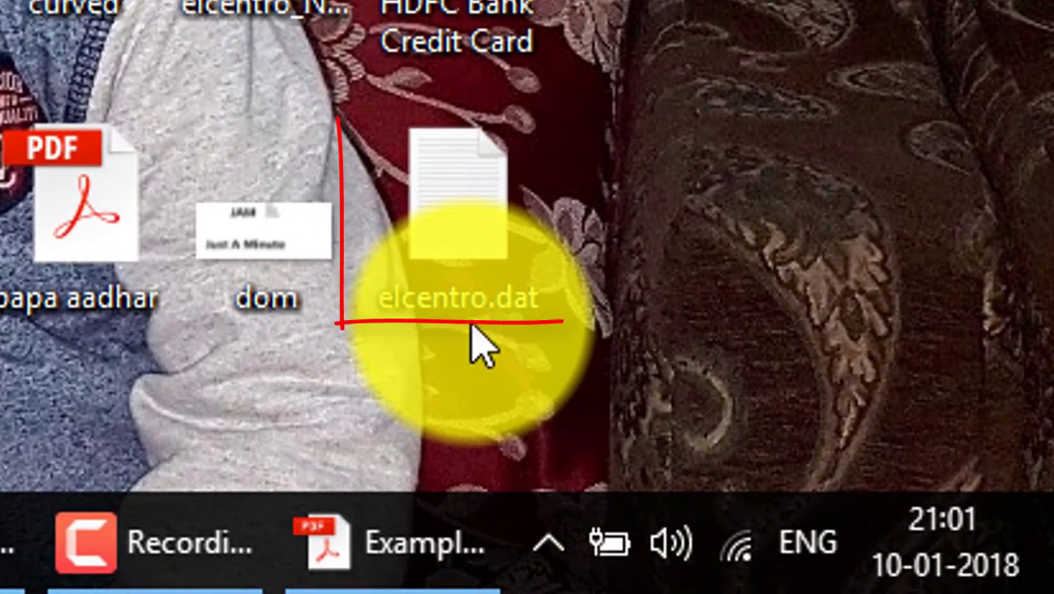
{"action": "left_click", "coordinate": [483, 283]}
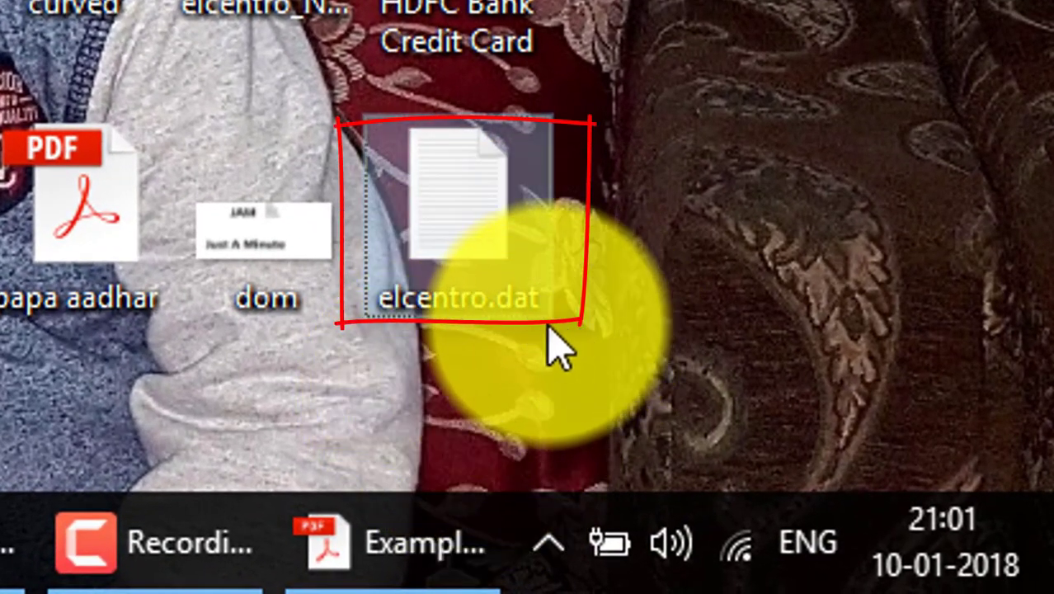
{"action": "left_click_drag", "start_coordinate": [365, 348], "coordinate": [541, 227]}
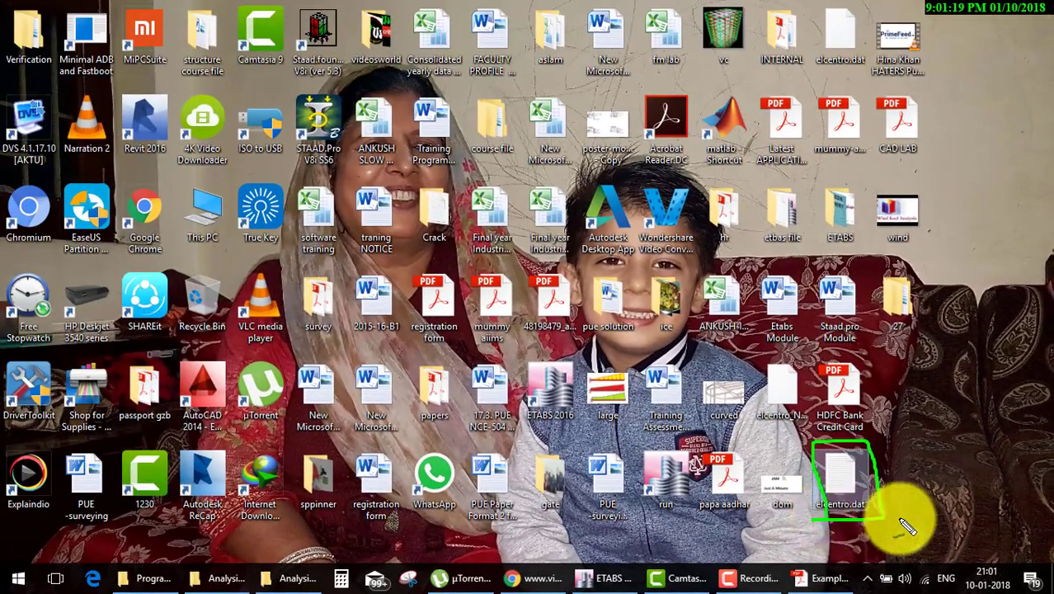
{"action": "left_click", "coordinate": [611, 577]}
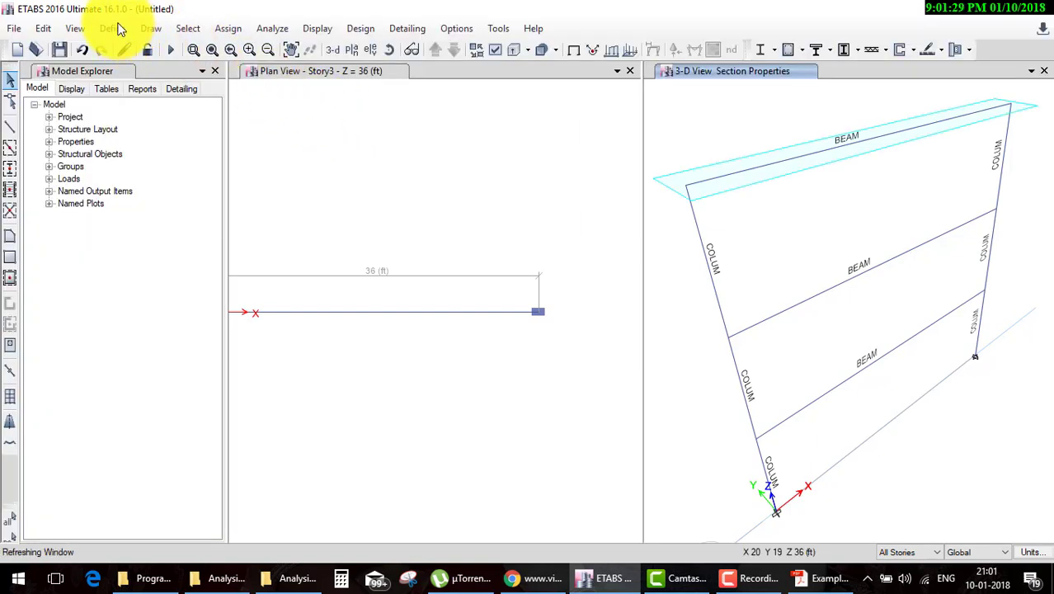
Start a new From File response spectrum function in the spectrum function definitions.
{"action": "left_click", "coordinate": [117, 32]}
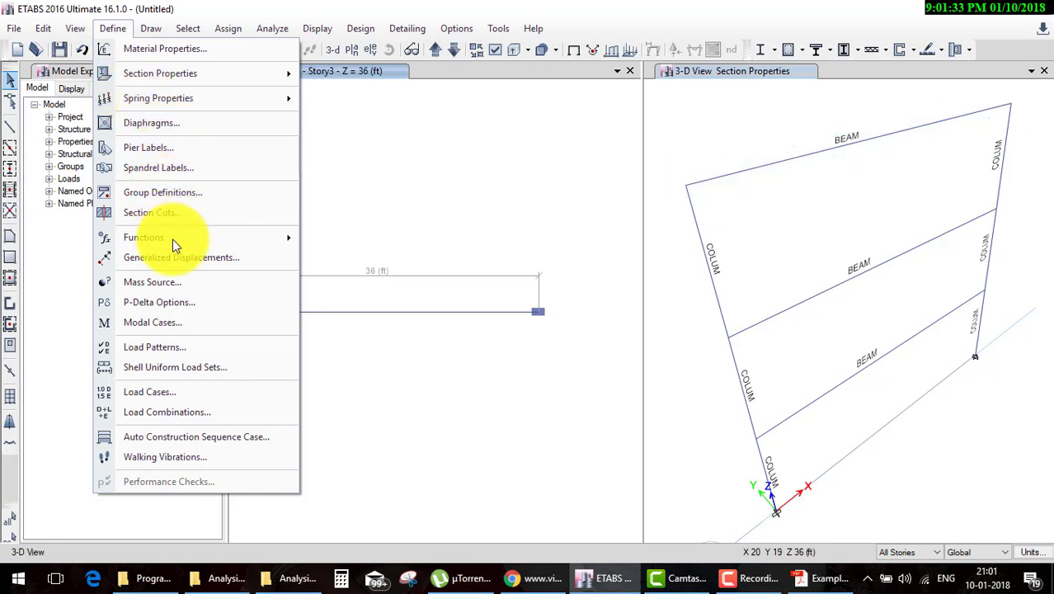
{"action": "mouse_move", "coordinate": [198, 238]}
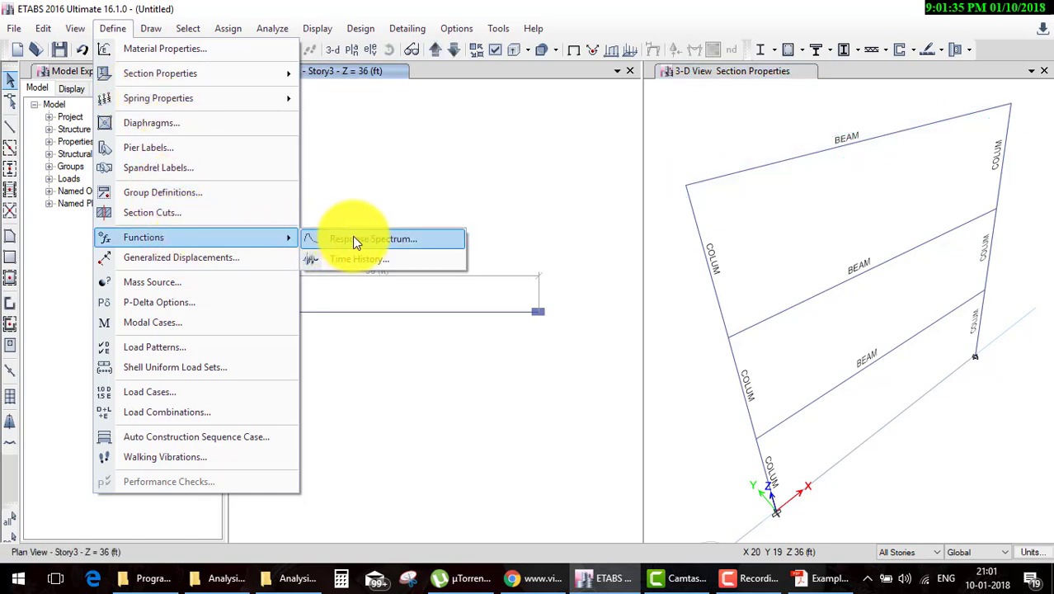
{"action": "left_click", "coordinate": [355, 239]}
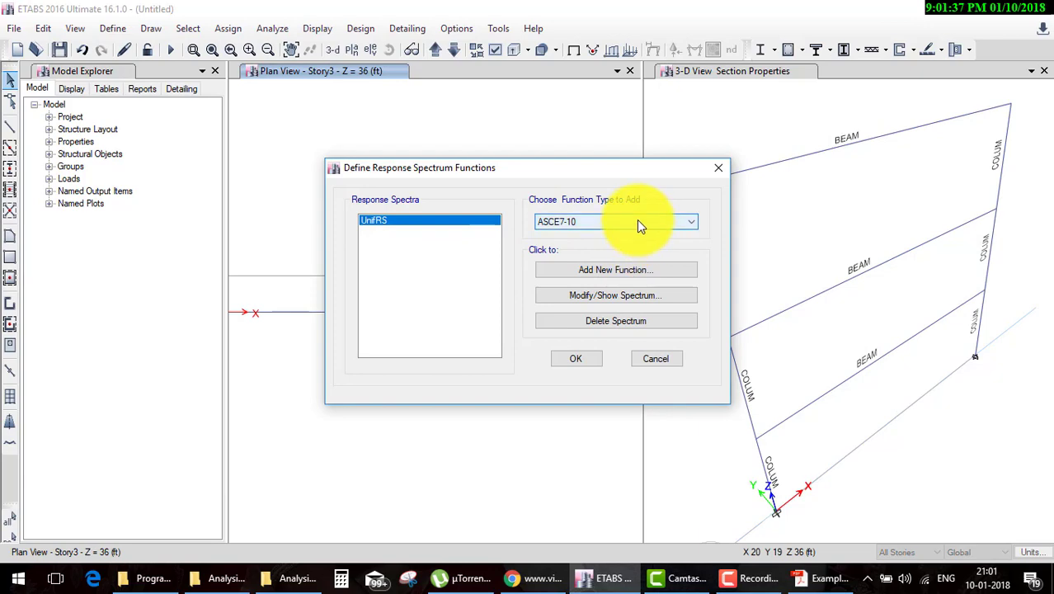
{"action": "left_click", "coordinate": [640, 221]}
{"action": "key", "text": "Escape"}
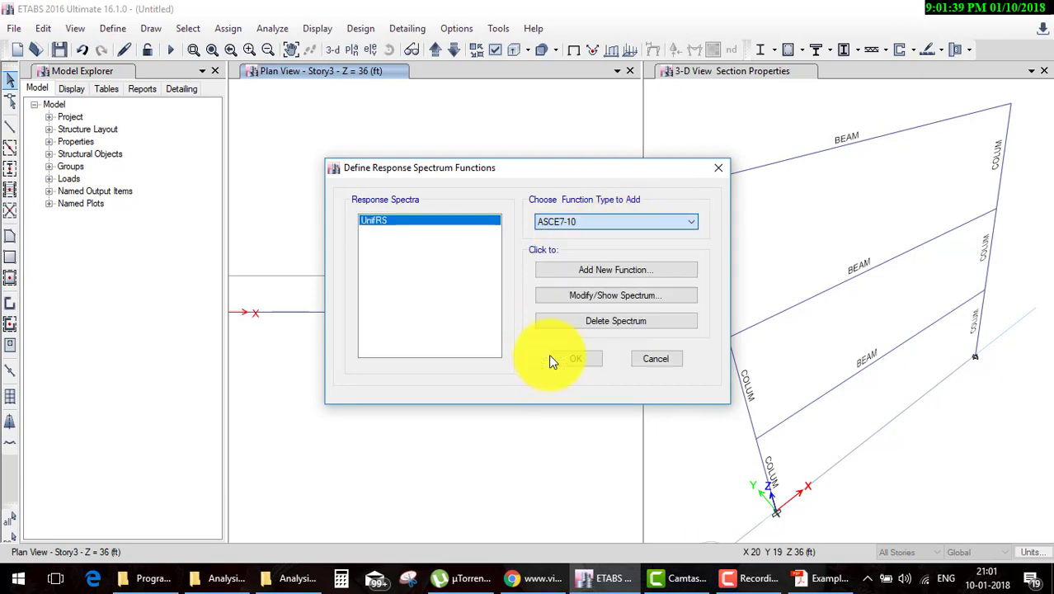
{"action": "key", "text": "f"}
{"action": "left_click", "coordinate": [639, 275]}
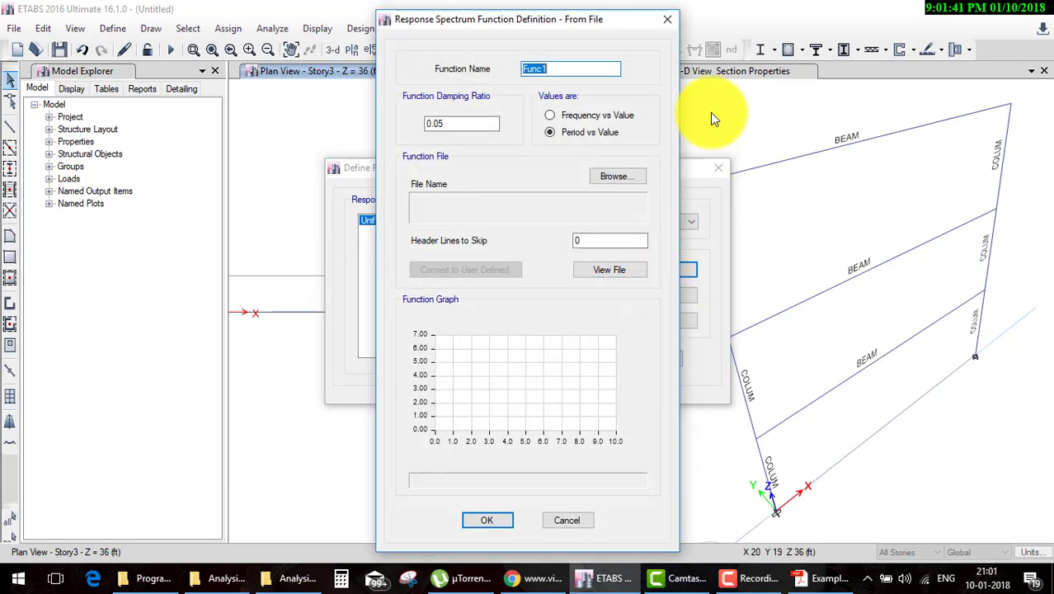
Load elcentro.dat from the Desktop into the new function Func1.
{"action": "left_click", "coordinate": [605, 178]}
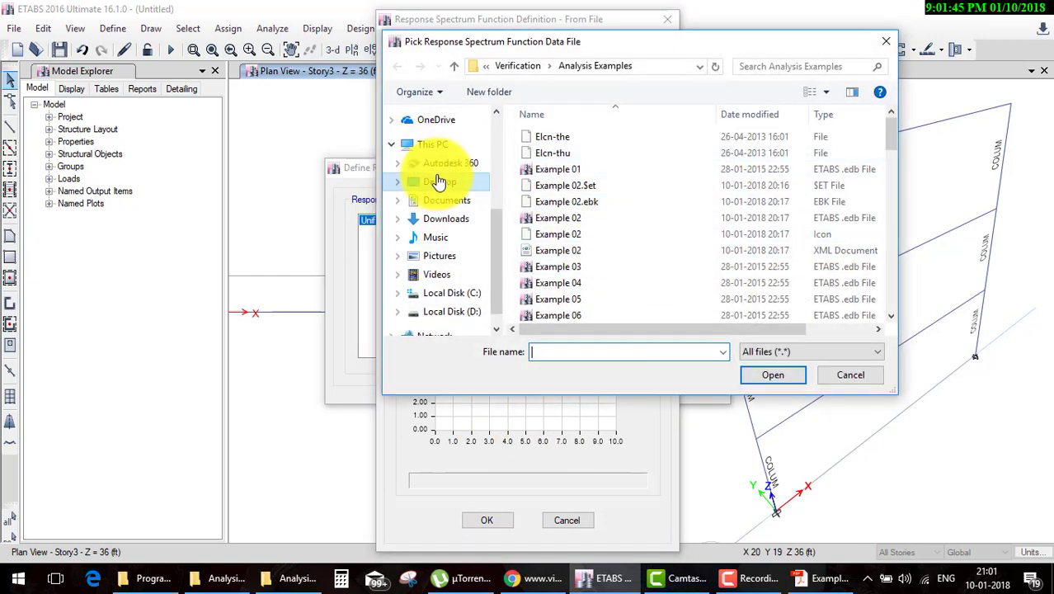
{"action": "left_click", "coordinate": [440, 182]}
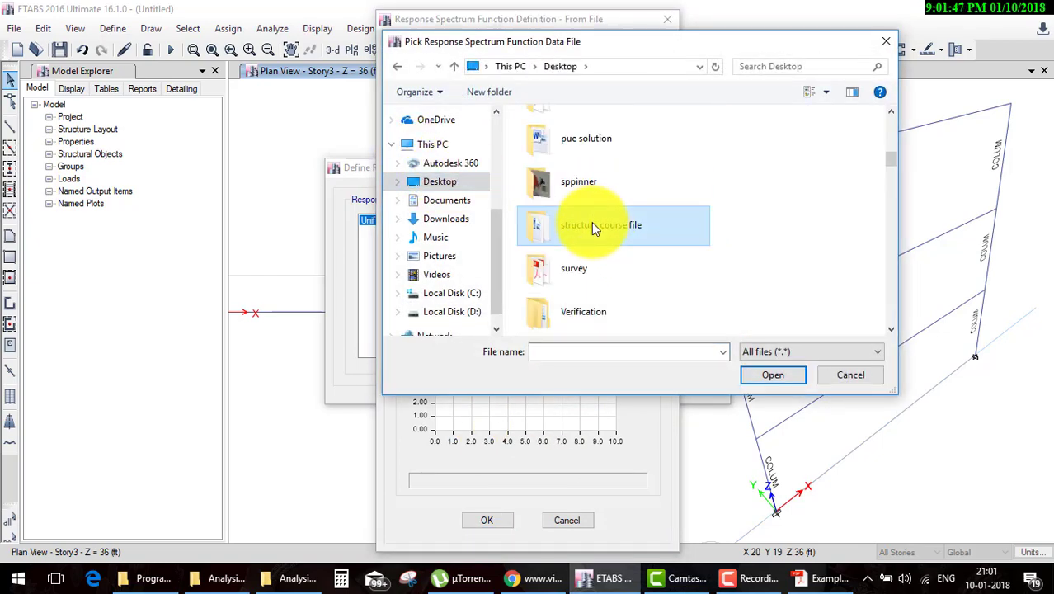
{"action": "scroll", "coordinate": [592, 221], "scroll_direction": "down", "scroll_amount": 5}
{"action": "left_click", "coordinate": [594, 223]}
{"action": "left_click", "coordinate": [594, 177]}
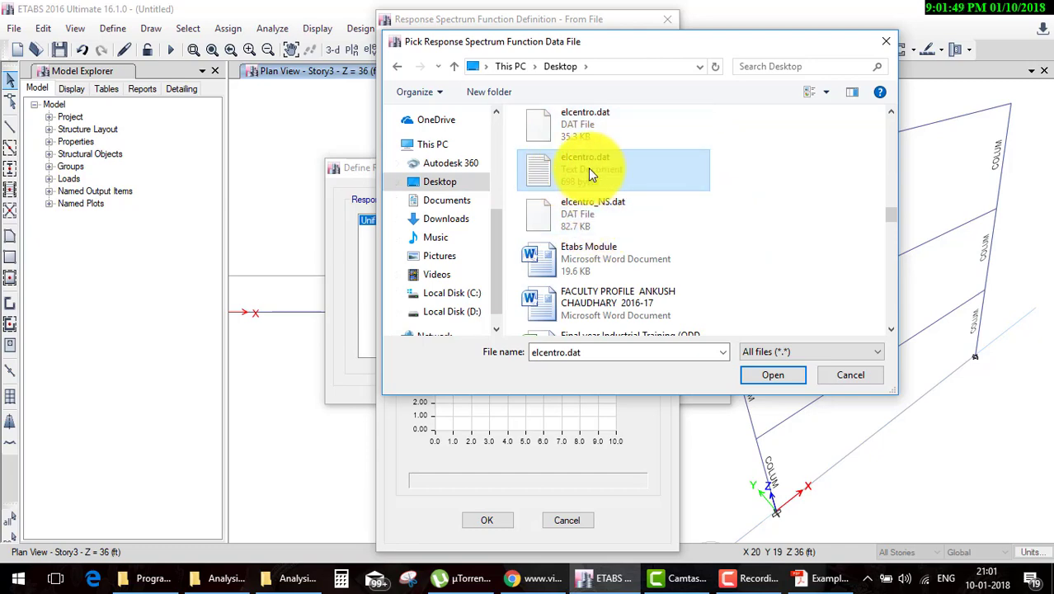
{"action": "left_click", "coordinate": [773, 374]}
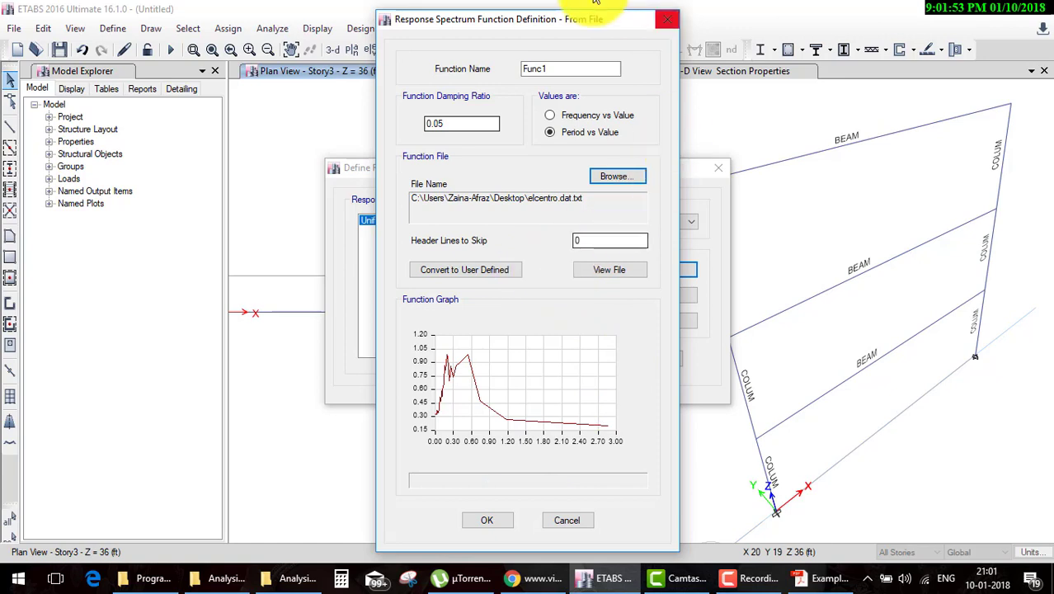
{"action": "double_click", "coordinate": [555, 68]}
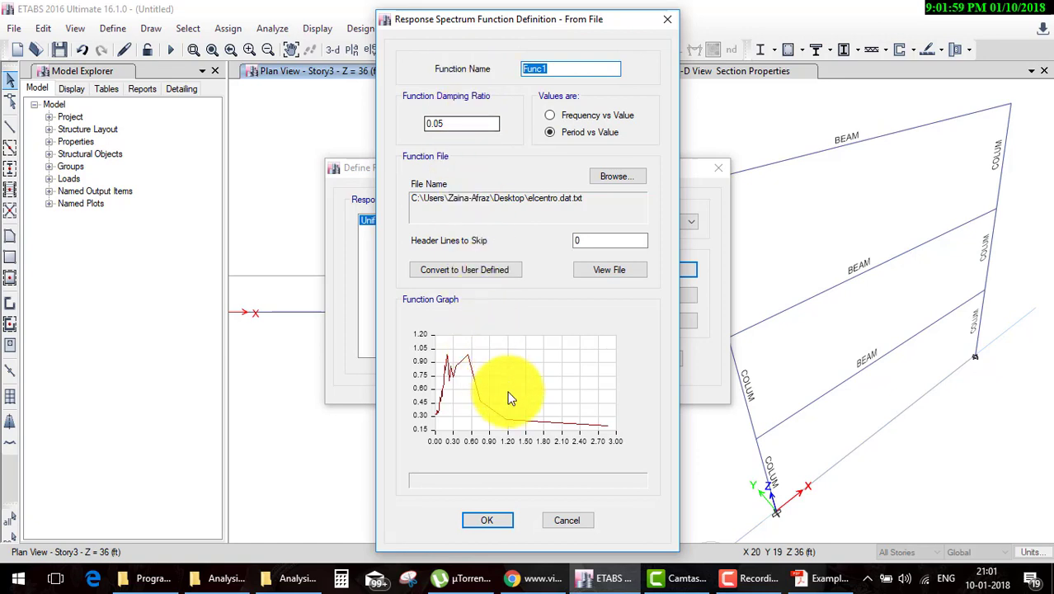
{"action": "left_click", "coordinate": [591, 424]}
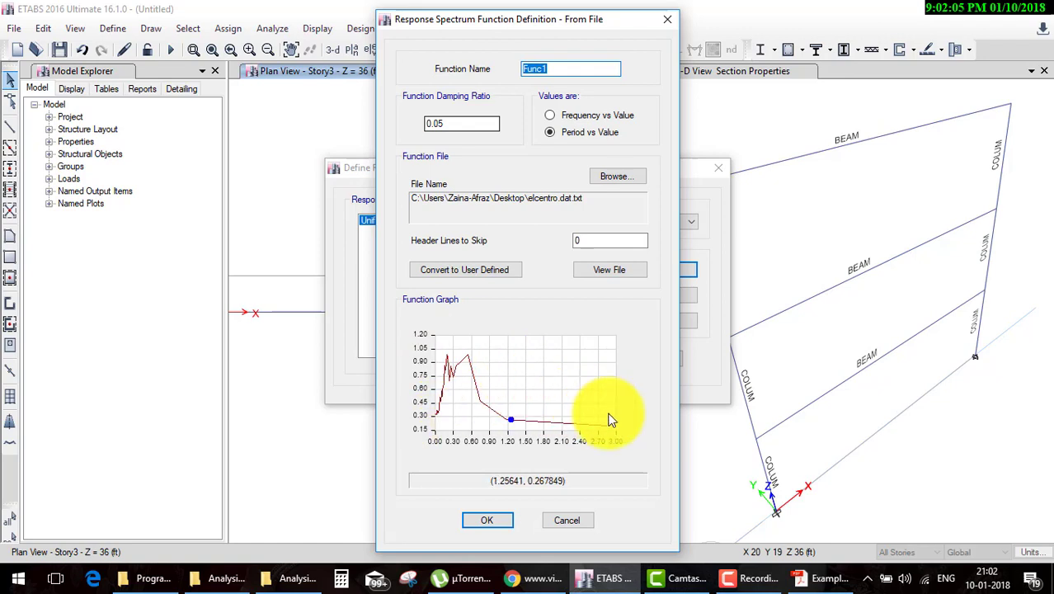
{"action": "left_click", "coordinate": [608, 425]}
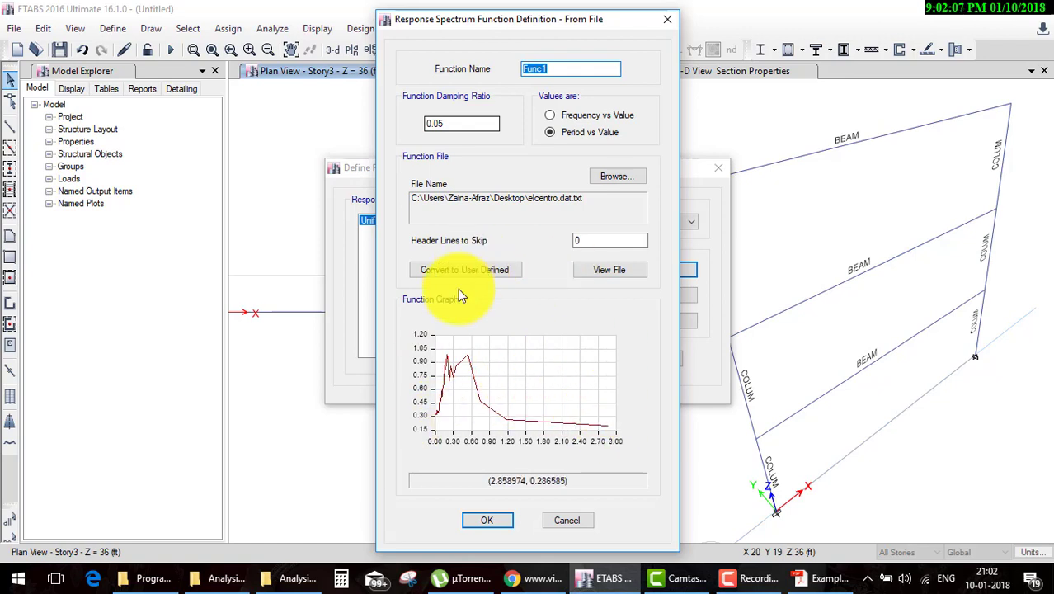
{"action": "left_click", "coordinate": [490, 388]}
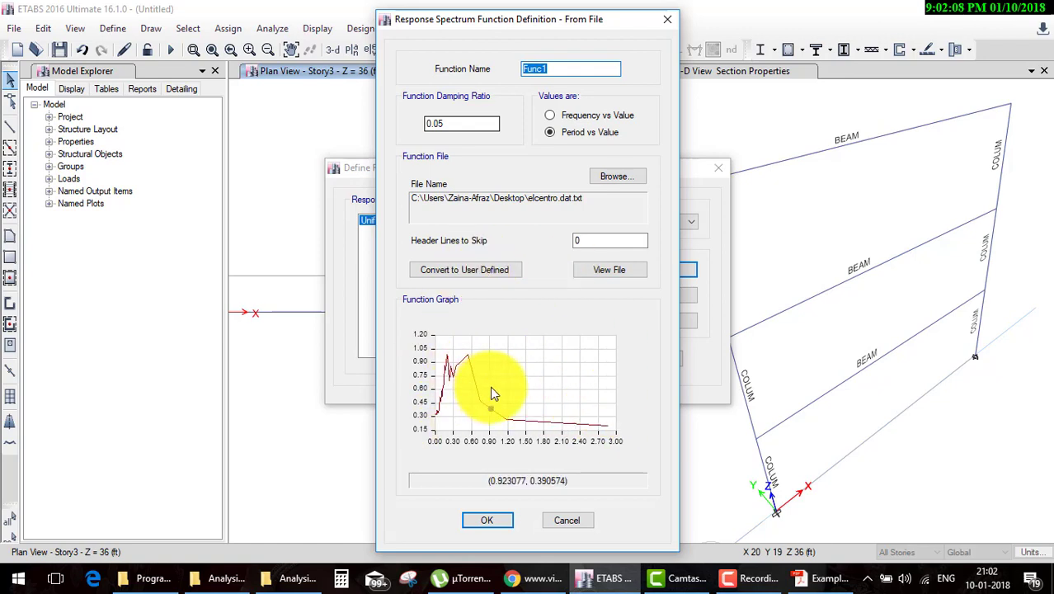
{"action": "left_click", "coordinate": [505, 270]}
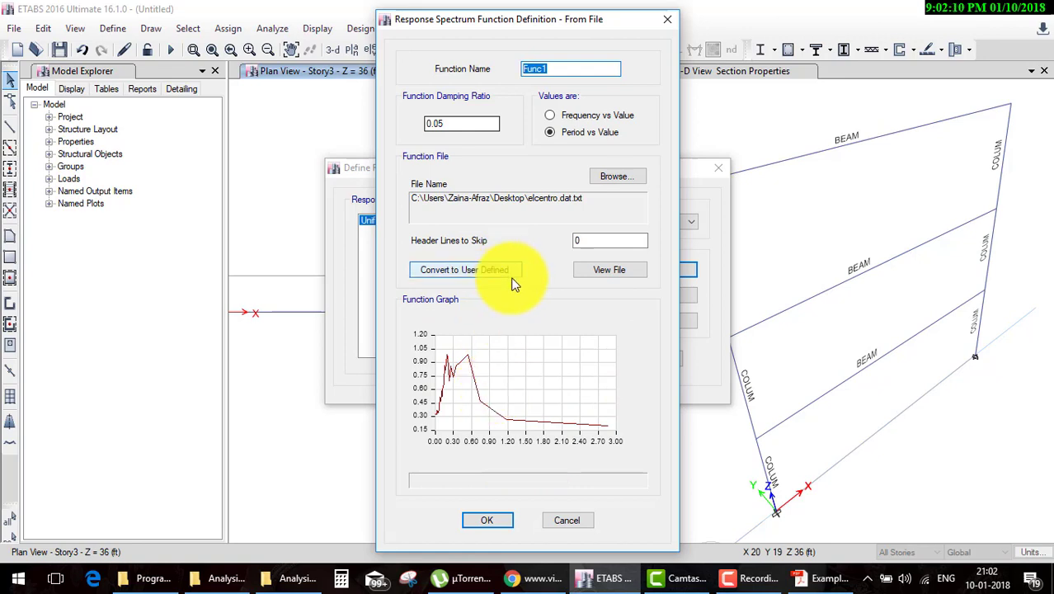
{"action": "double_click", "coordinate": [475, 123]}
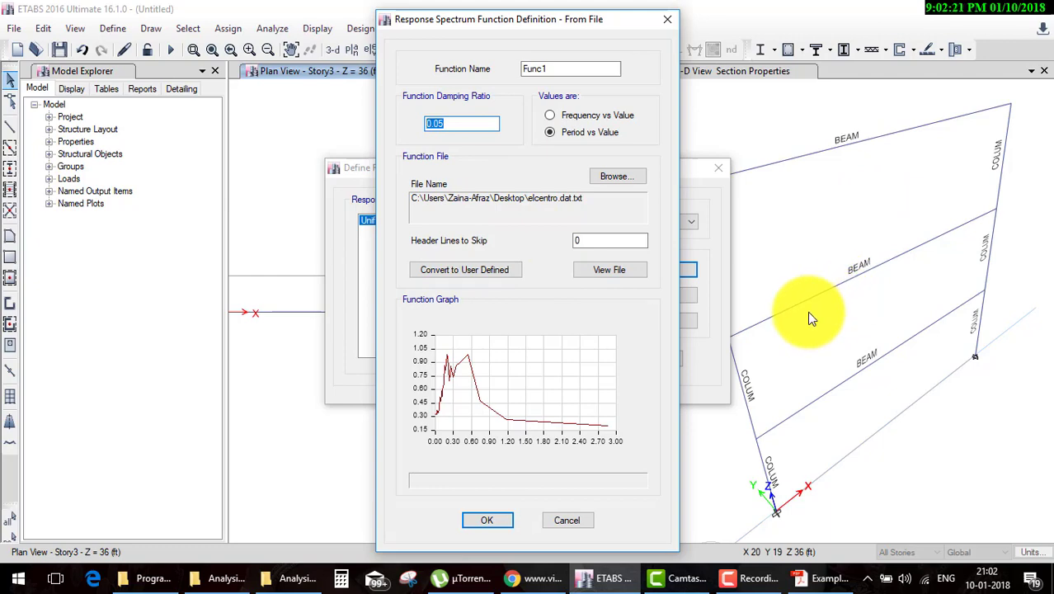
{"action": "left_click", "coordinate": [821, 577]}
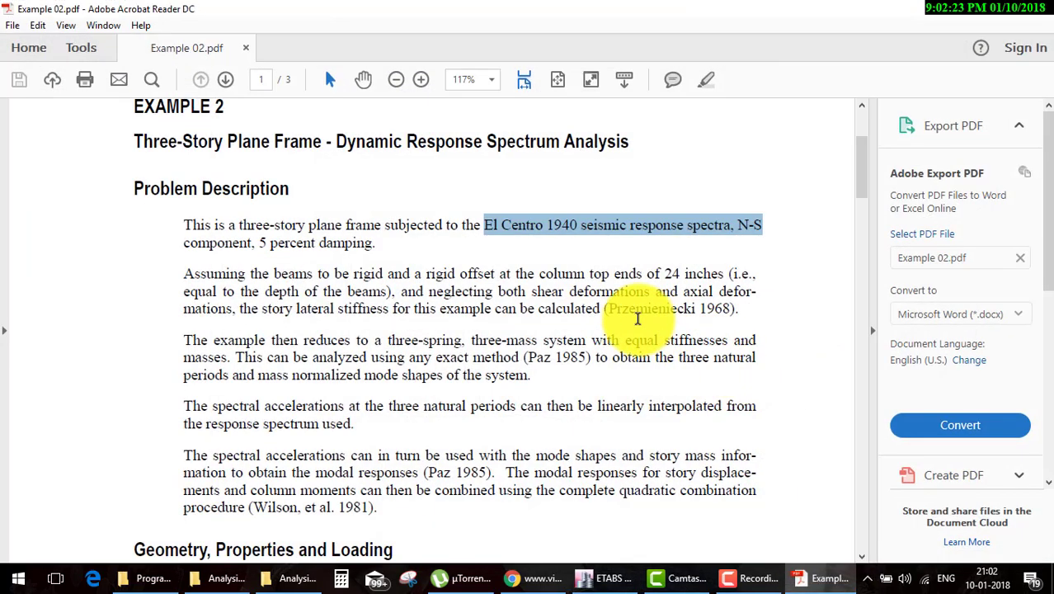
{"action": "left_click_drag", "start_coordinate": [259, 242], "coordinate": [410, 274]}
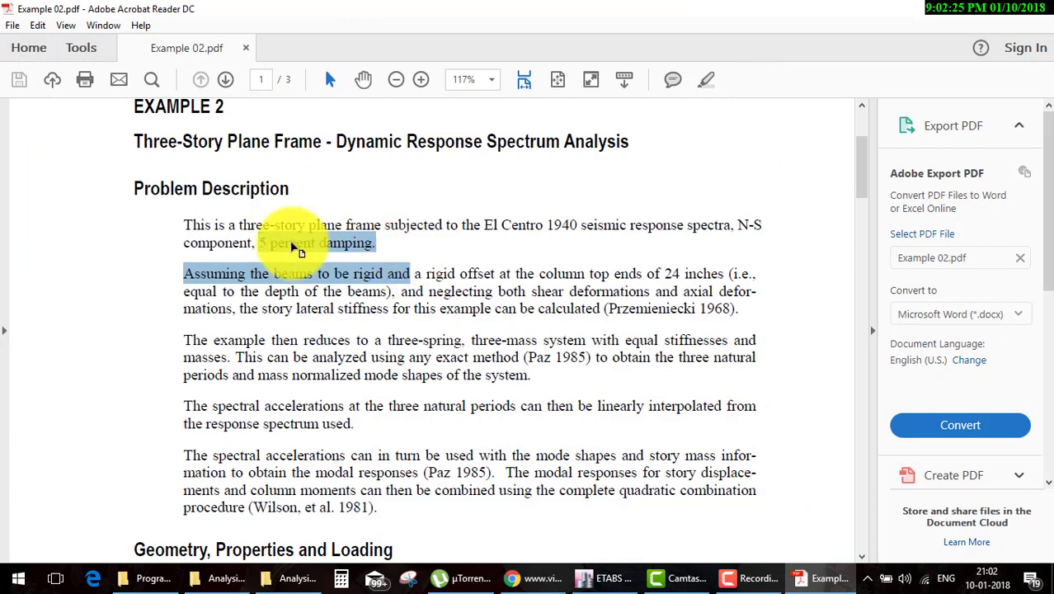
{"action": "left_click", "coordinate": [609, 577]}
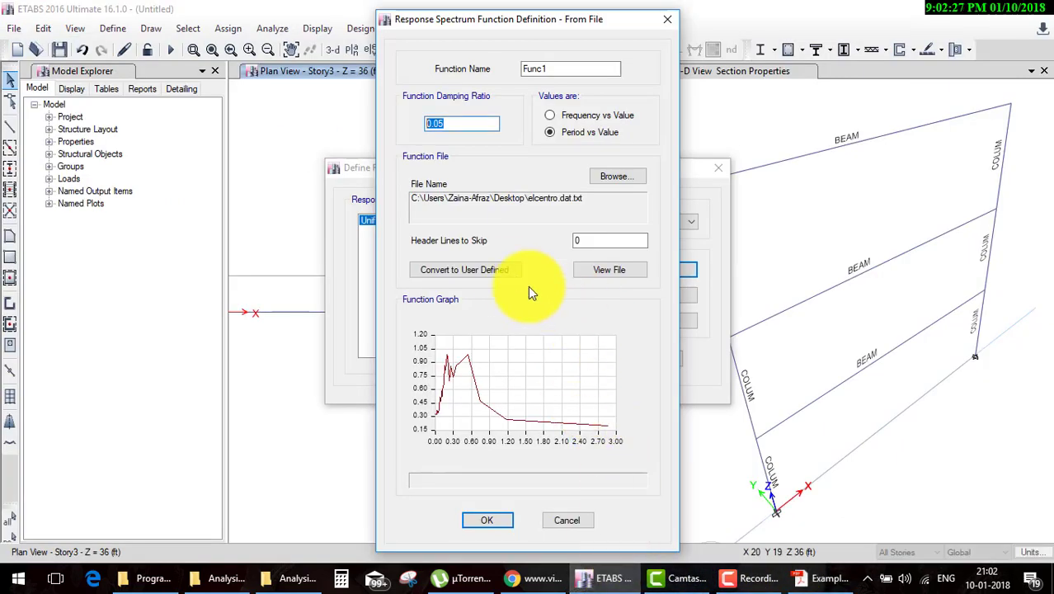
Convert Func1 to a user-defined period–value table and save it alongside UnifRS.
{"action": "left_click", "coordinate": [501, 270]}
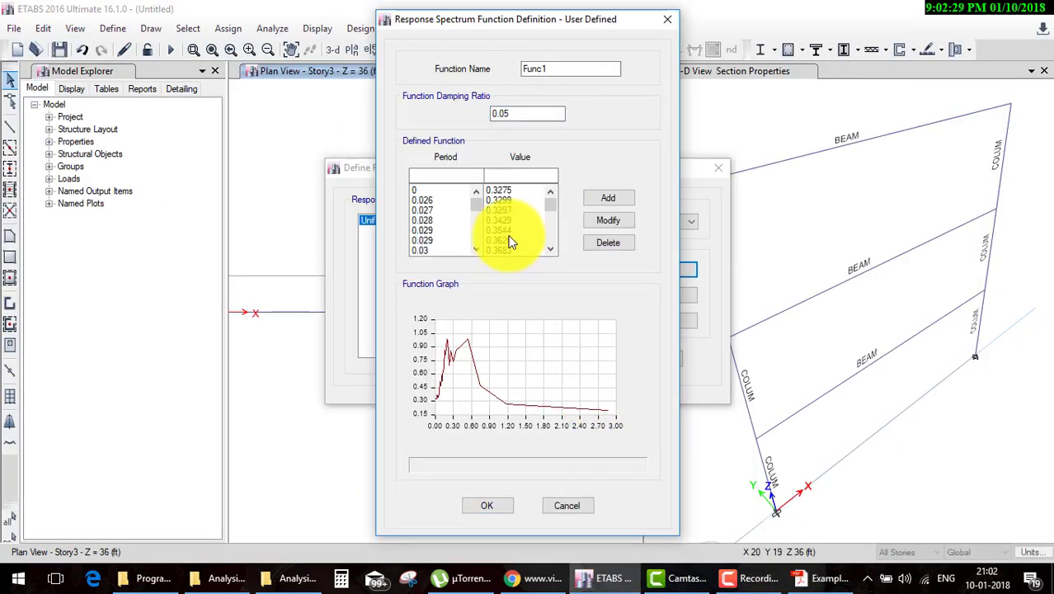
{"action": "left_click", "coordinate": [493, 503]}
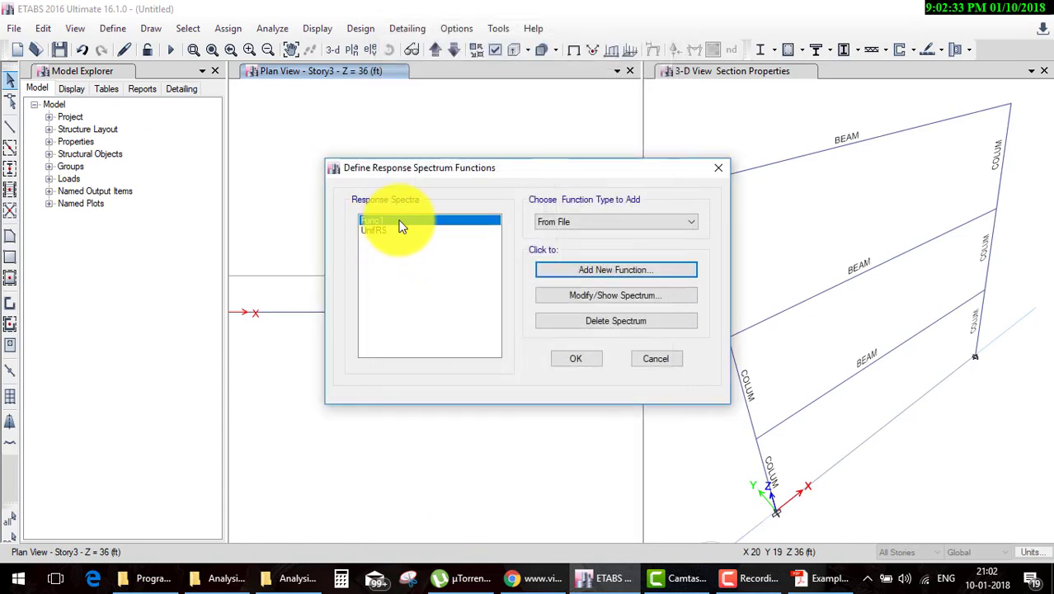
{"action": "left_click", "coordinate": [578, 359]}
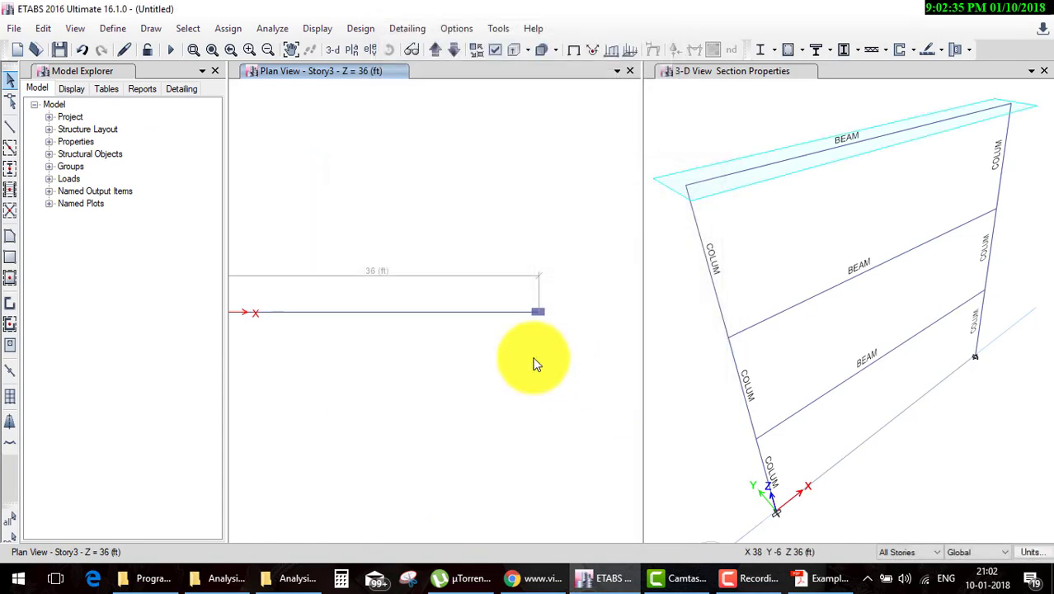
{"action": "left_click", "coordinate": [113, 28]}
{"action": "left_click", "coordinate": [169, 278]}
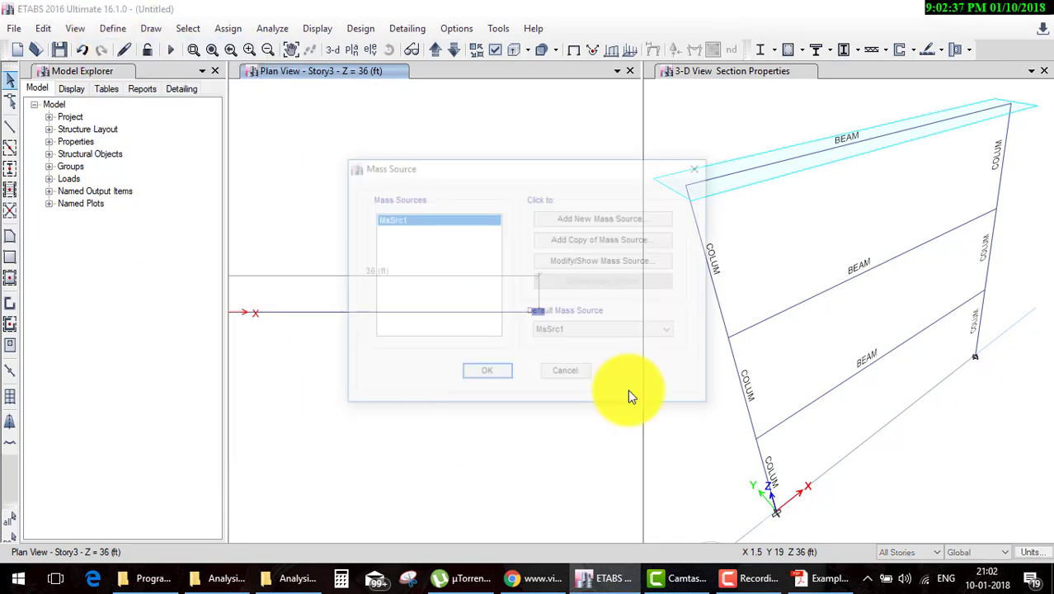
{"action": "left_click", "coordinate": [637, 261]}
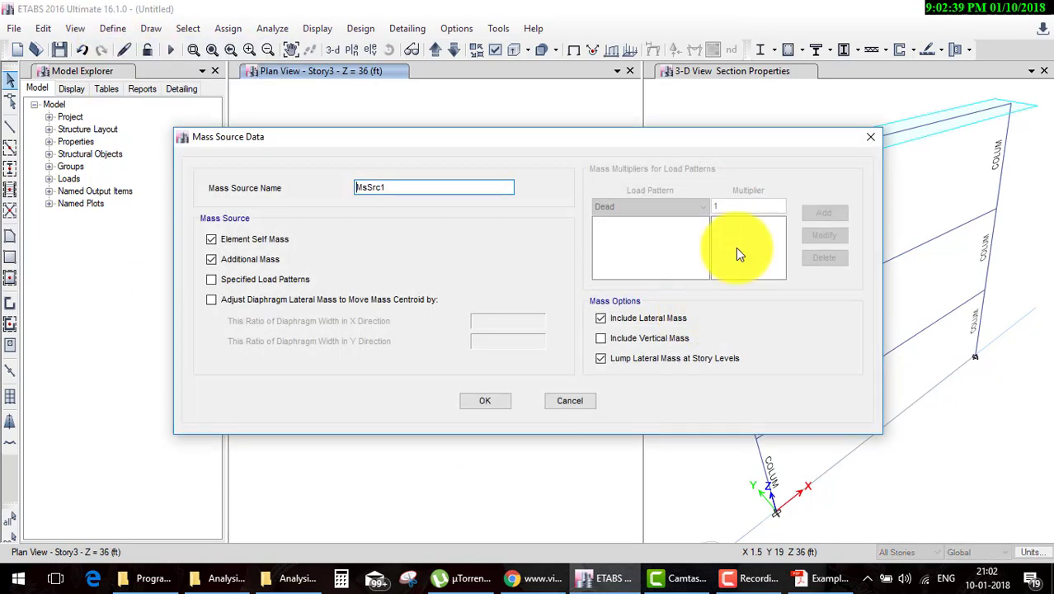
{"action": "left_click", "coordinate": [564, 401]}
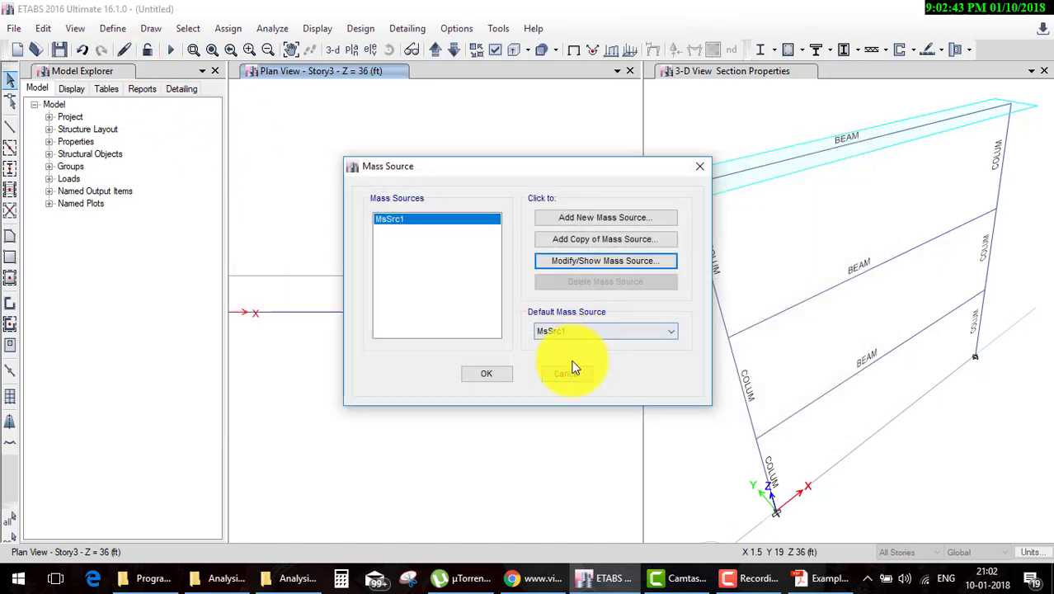
{"action": "left_click", "coordinate": [566, 373]}
{"action": "left_click", "coordinate": [113, 29]}
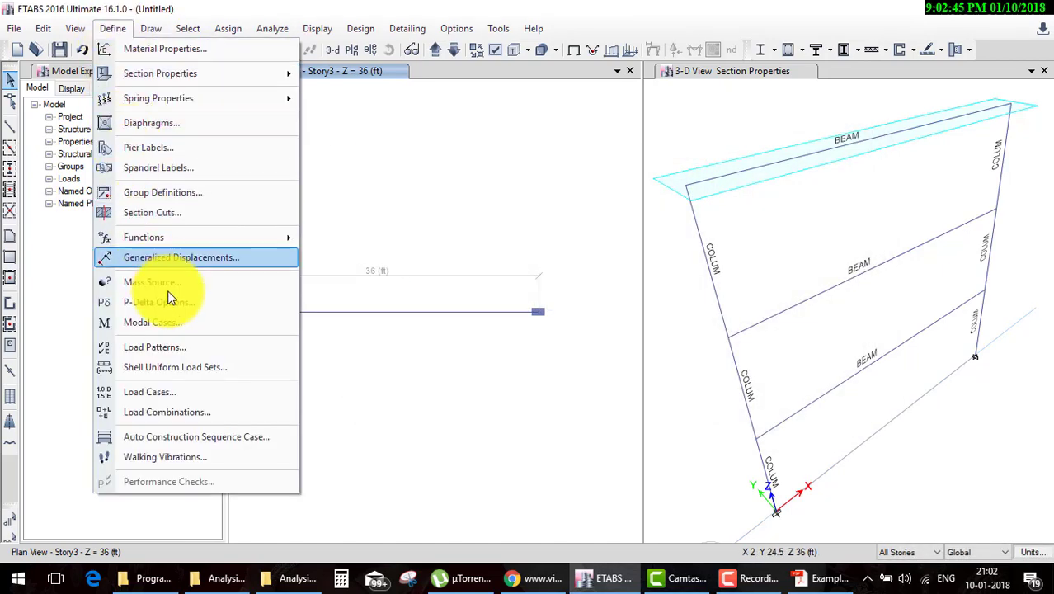
Change the Dead load pattern's self weight multiplier from 1 to 0 and save.
{"action": "left_click", "coordinate": [165, 350]}
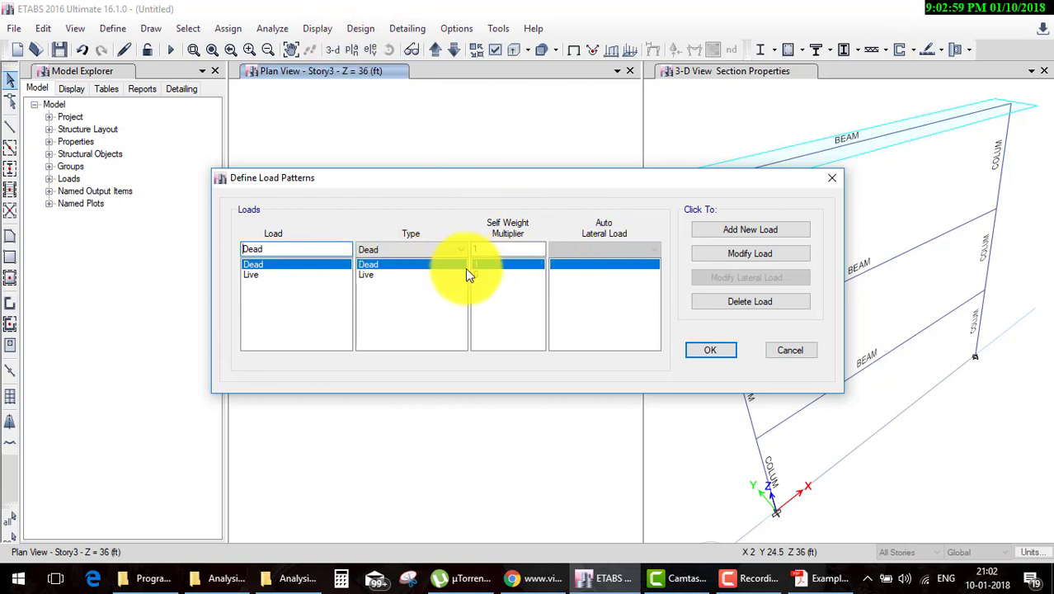
{"action": "left_click", "coordinate": [507, 249]}
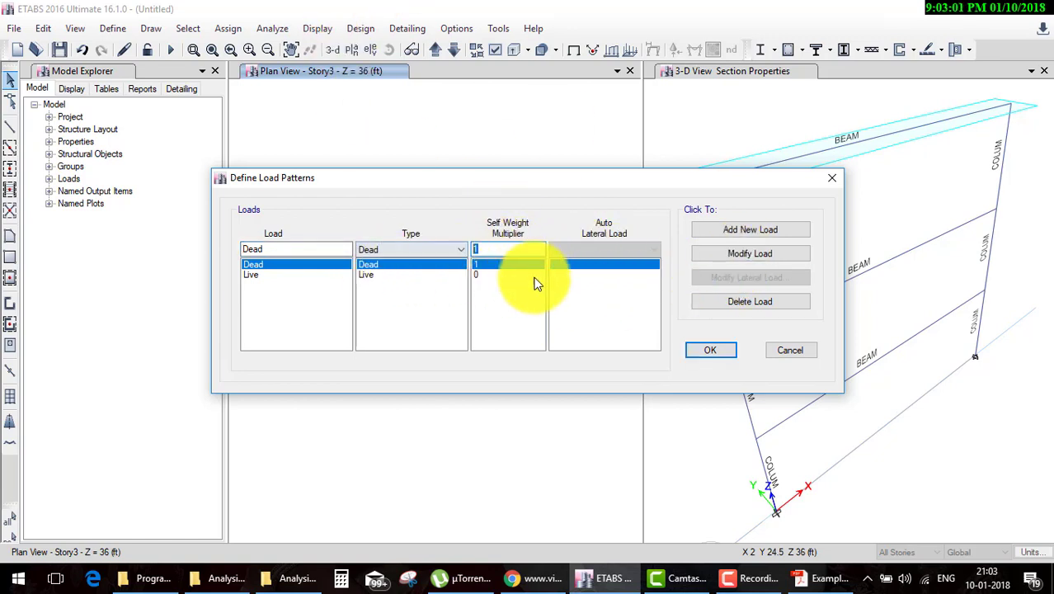
{"action": "left_click", "coordinate": [708, 254]}
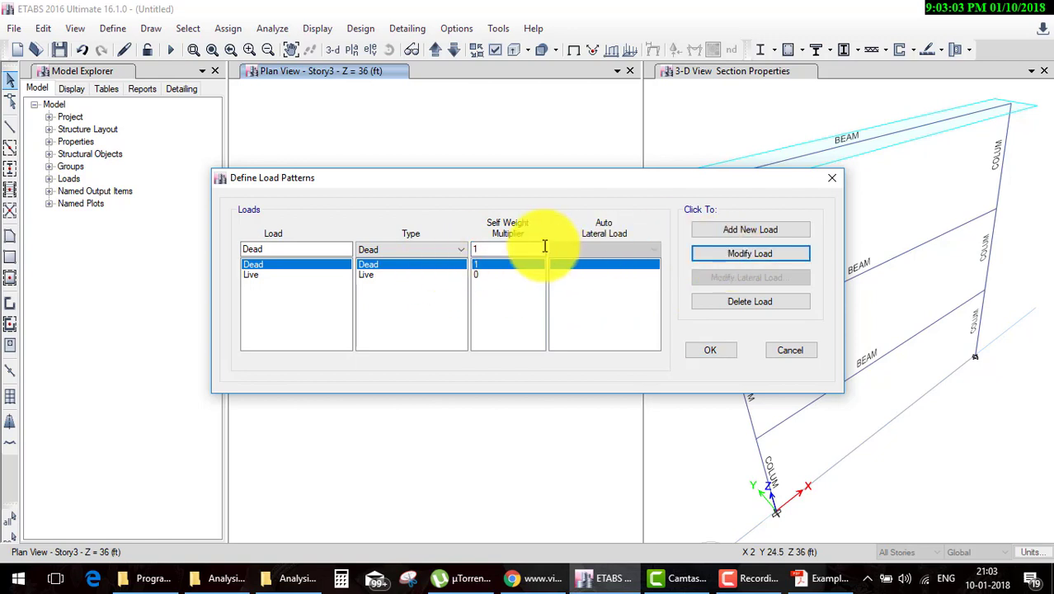
{"action": "left_click", "coordinate": [495, 264]}
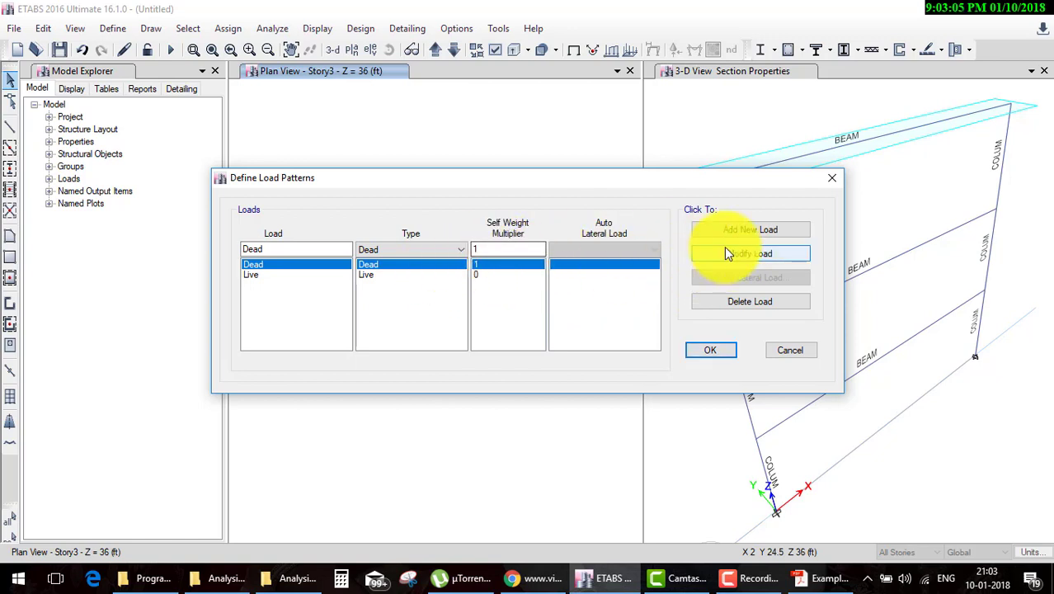
{"action": "left_click", "coordinate": [726, 253]}
{"action": "left_click", "coordinate": [504, 247]}
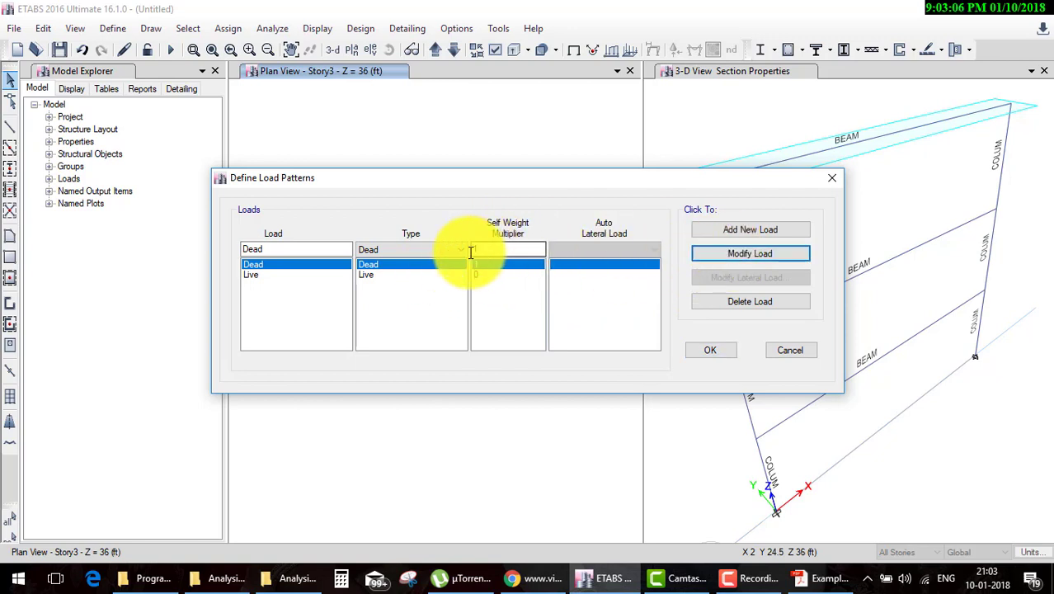
{"action": "left_click", "coordinate": [751, 254]}
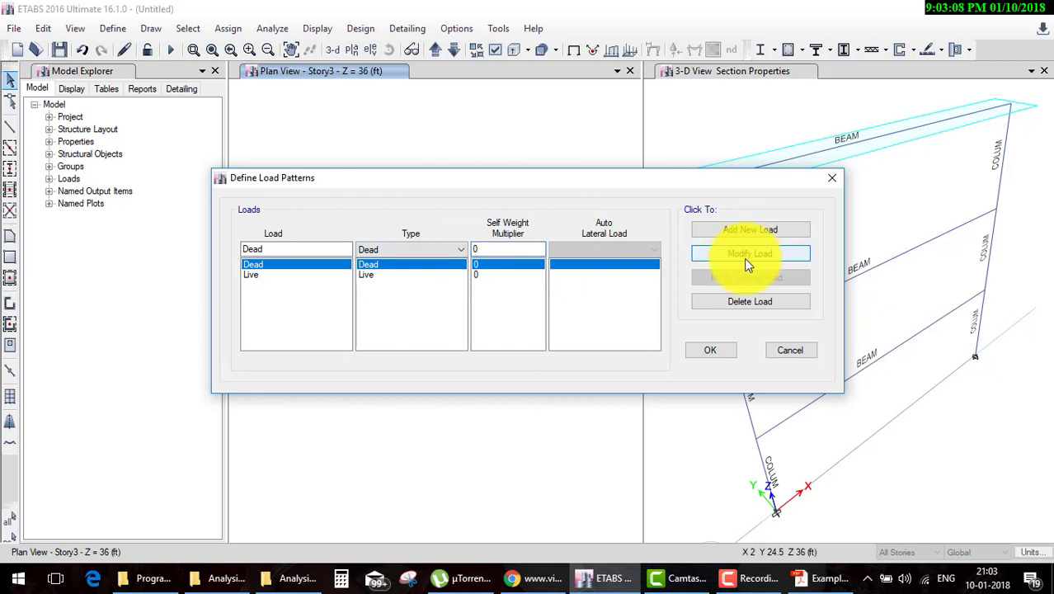
{"action": "left_click", "coordinate": [487, 265]}
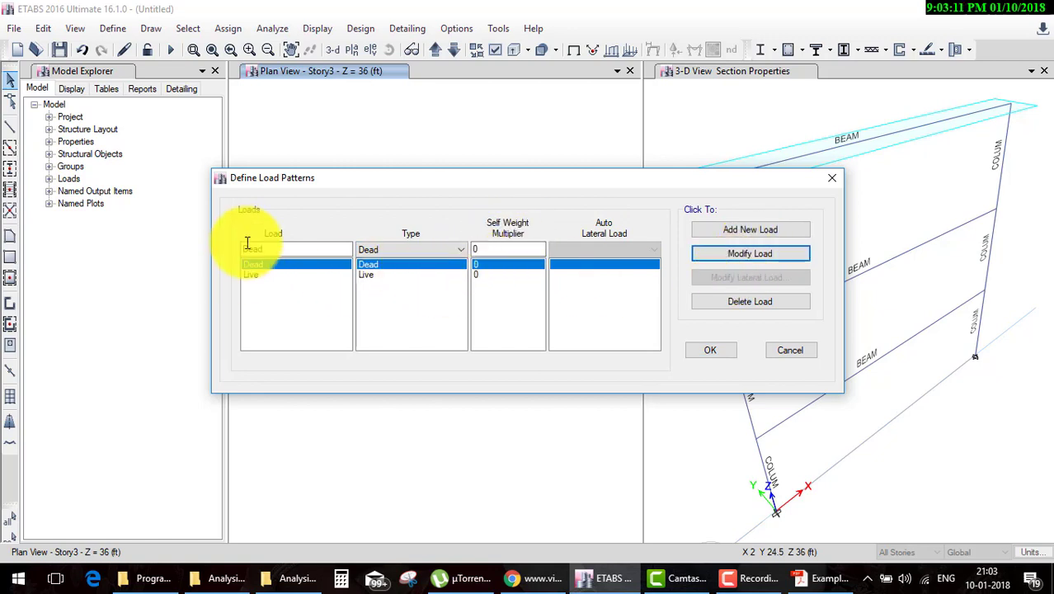
{"action": "left_click", "coordinate": [712, 355]}
Reopen the load patterns to confirm Dead's self weight multiplier is 0.
{"action": "left_click", "coordinate": [116, 34]}
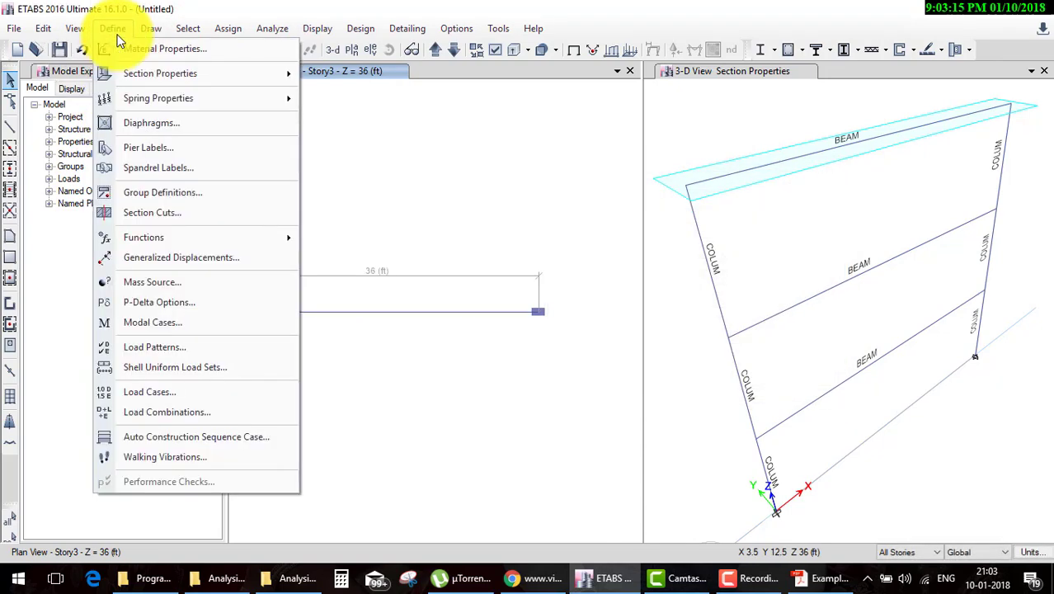
{"action": "left_click", "coordinate": [171, 353]}
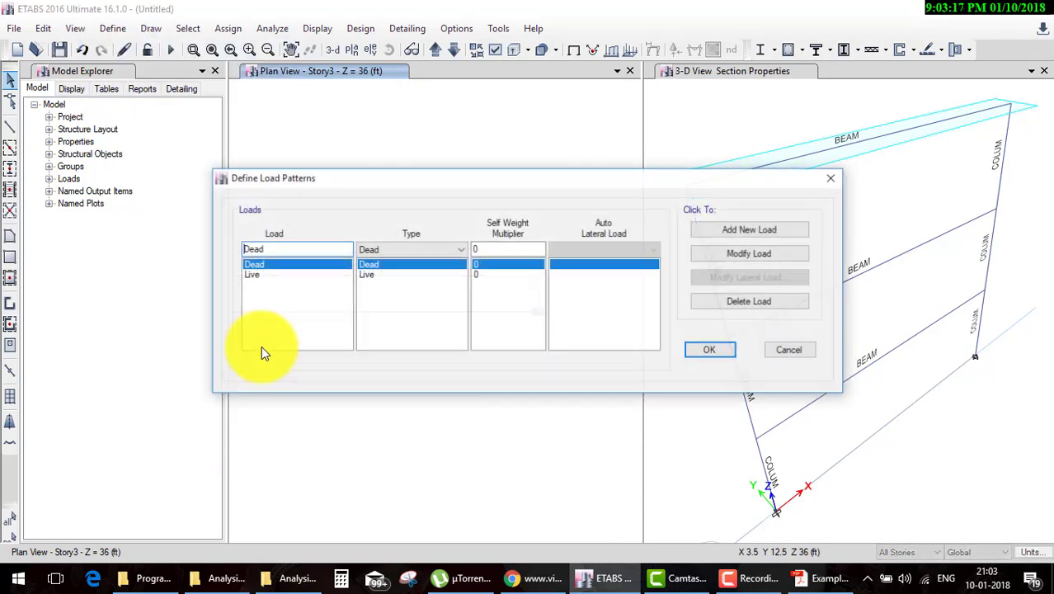
{"action": "left_click", "coordinate": [710, 350]}
{"action": "left_click", "coordinate": [113, 28]}
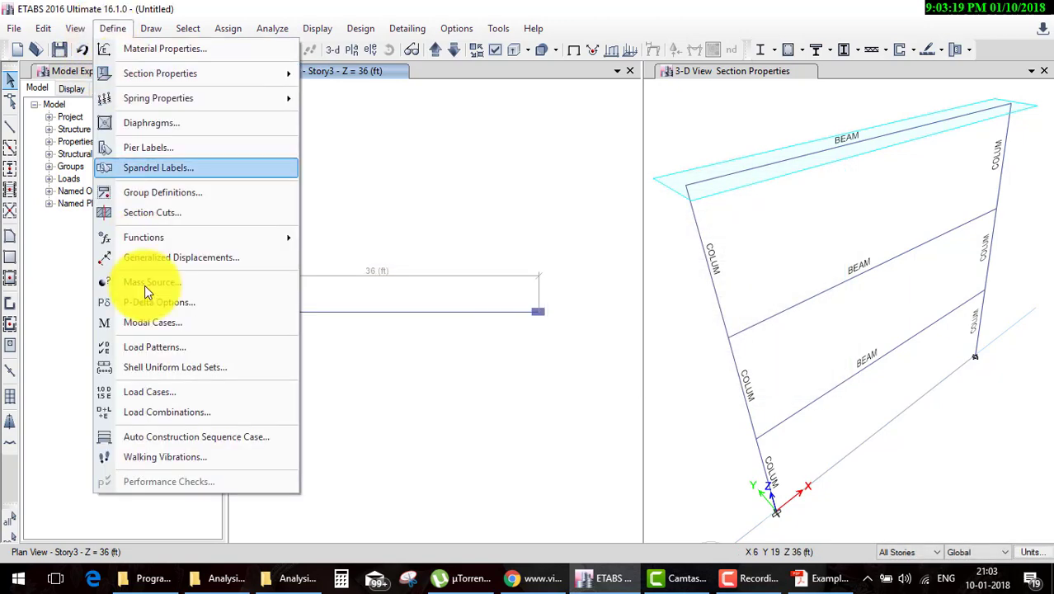
Start a new load case RSP of type Response Spectrum.
{"action": "left_click", "coordinate": [161, 388]}
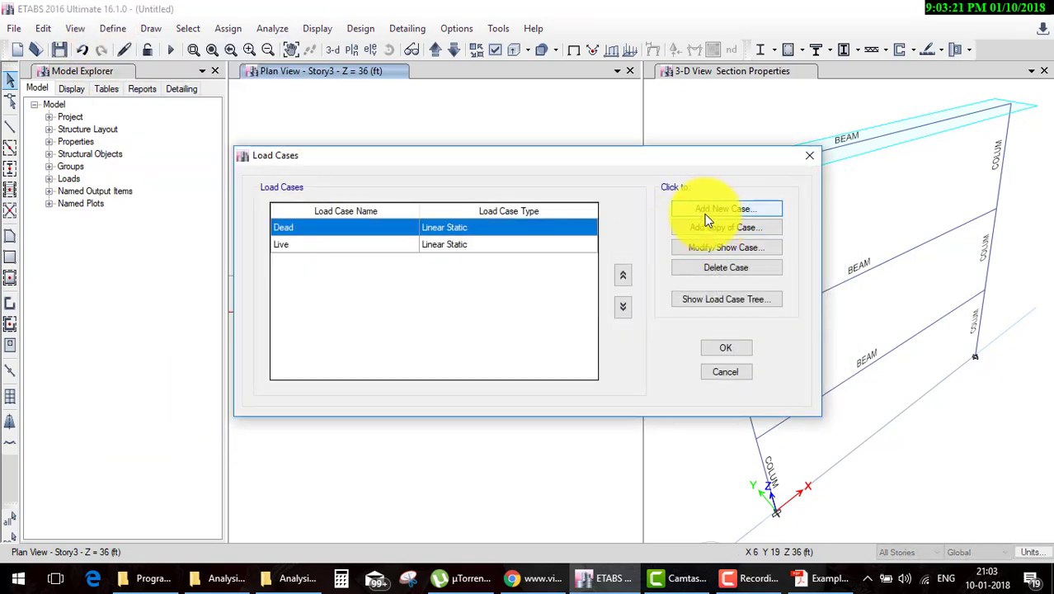
{"action": "left_click", "coordinate": [704, 214]}
{"action": "type", "text": "RSP"}
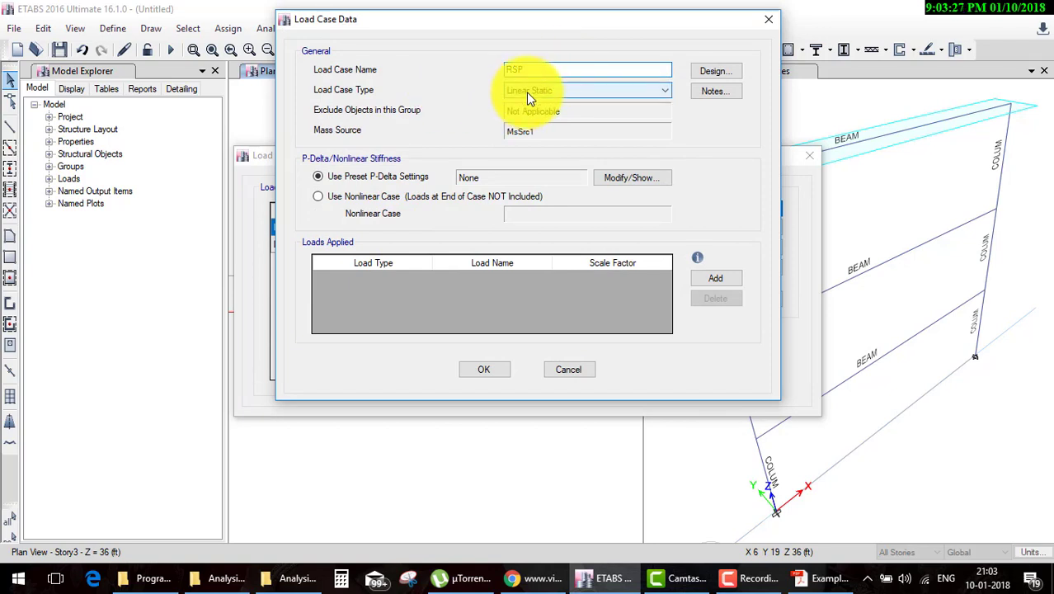
{"action": "left_click", "coordinate": [526, 93]}
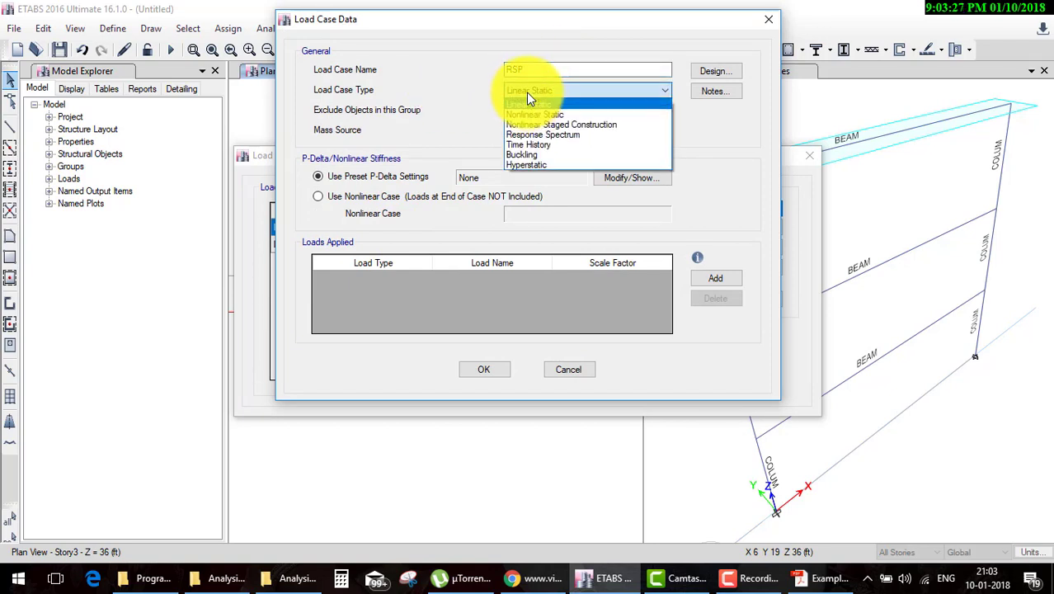
{"action": "left_click", "coordinate": [542, 136]}
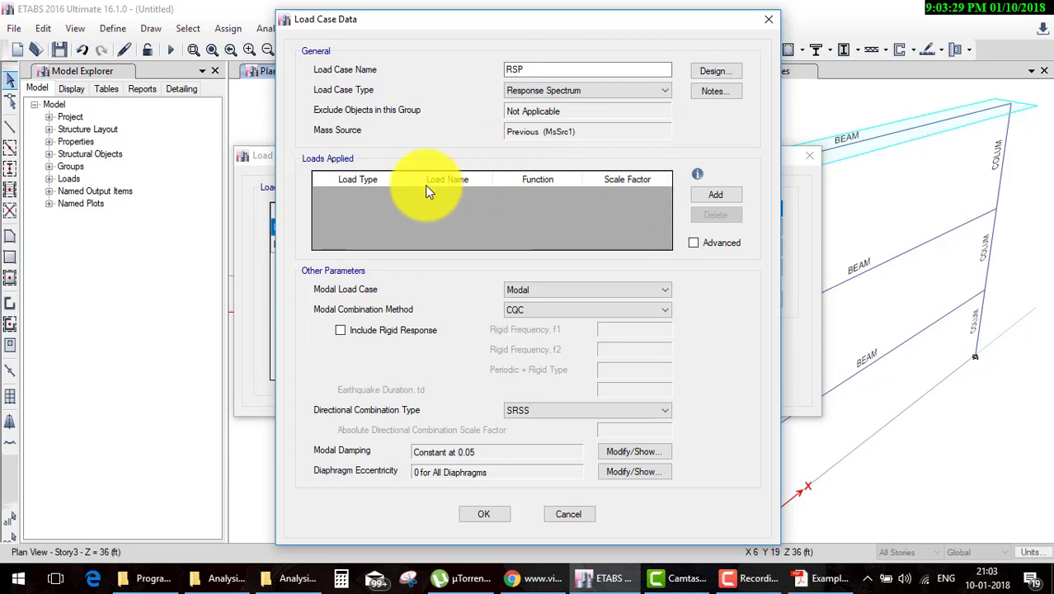
Add U1 acceleration using Func1 at scale factor 386.089 and save the RSP case.
{"action": "left_click", "coordinate": [711, 196]}
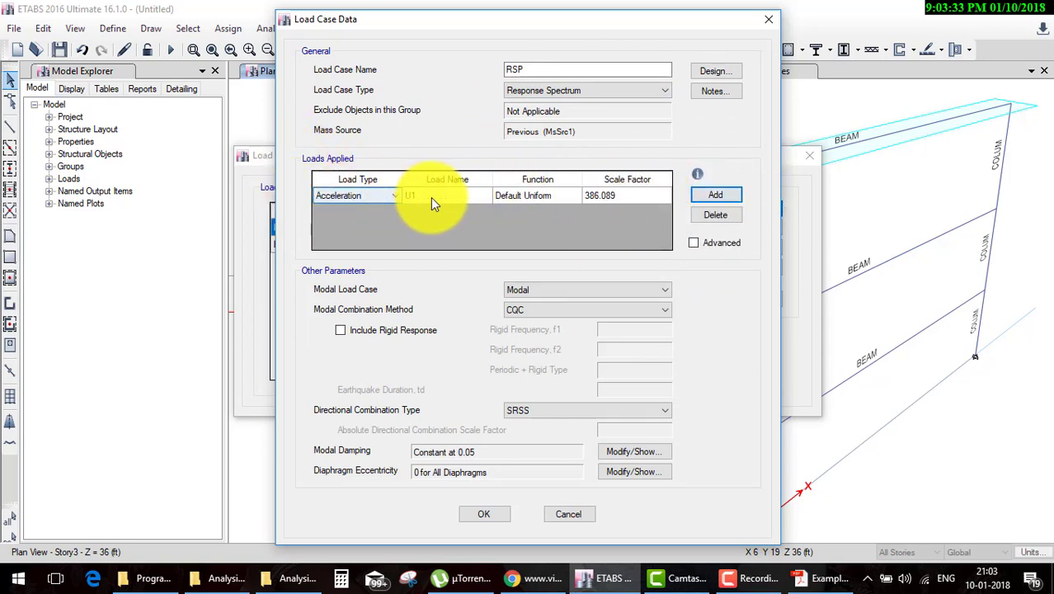
{"action": "left_click", "coordinate": [535, 198]}
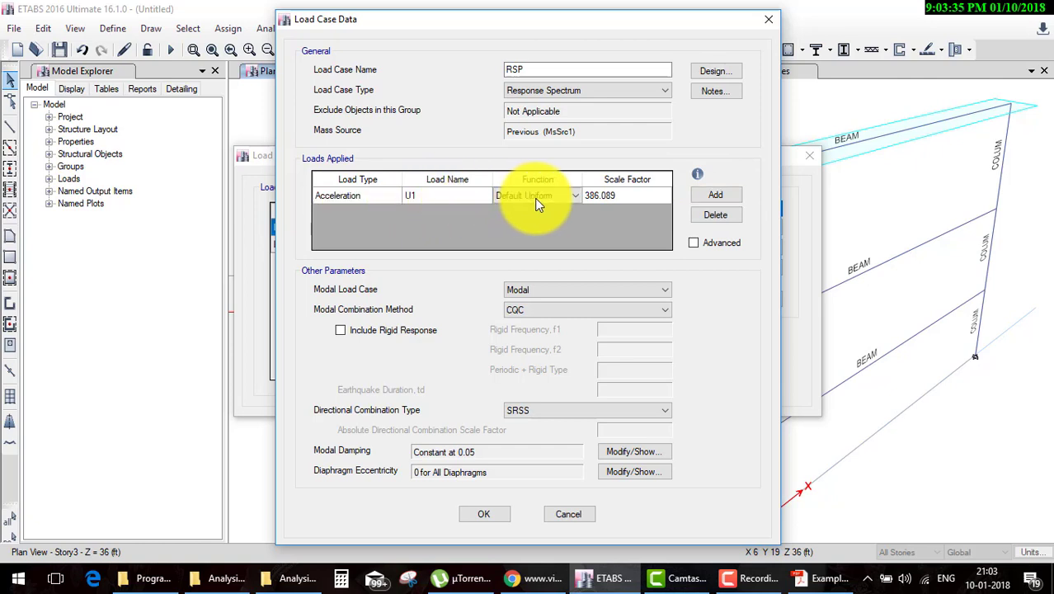
{"action": "left_click", "coordinate": [560, 202]}
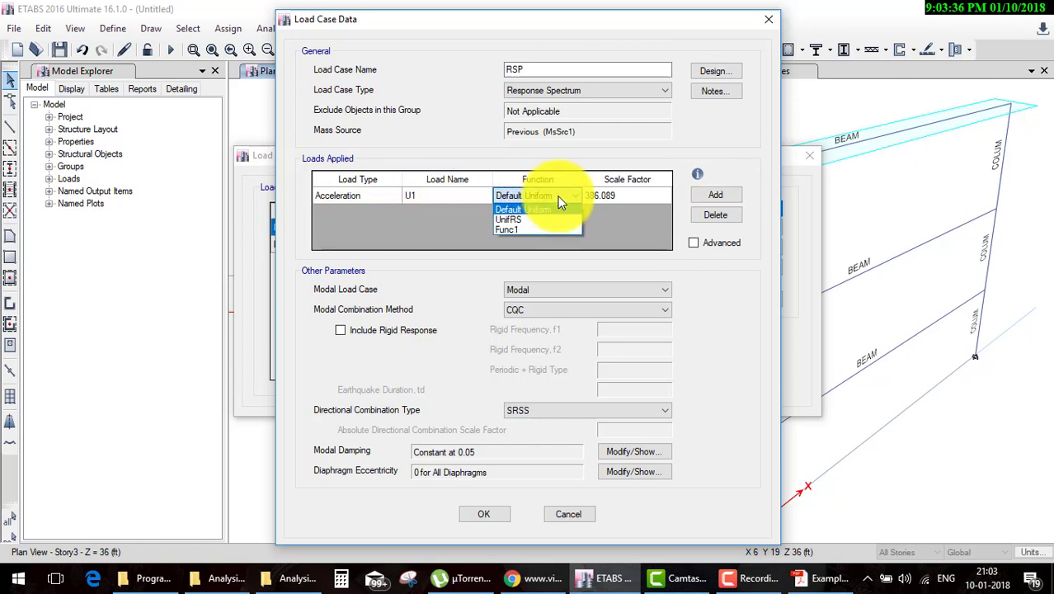
{"action": "left_click", "coordinate": [516, 229]}
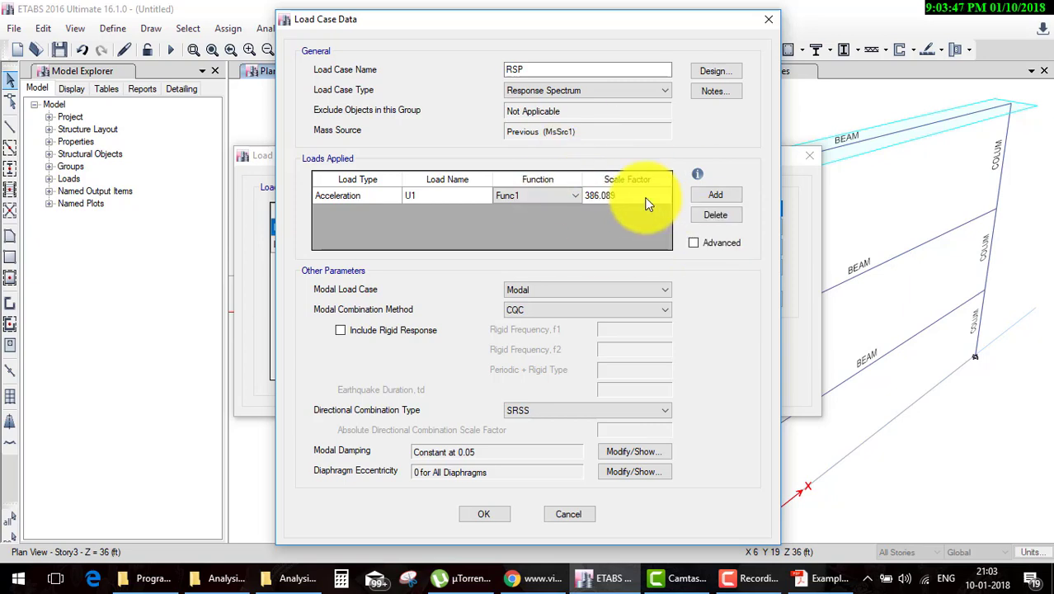
{"action": "left_click", "coordinate": [483, 514]}
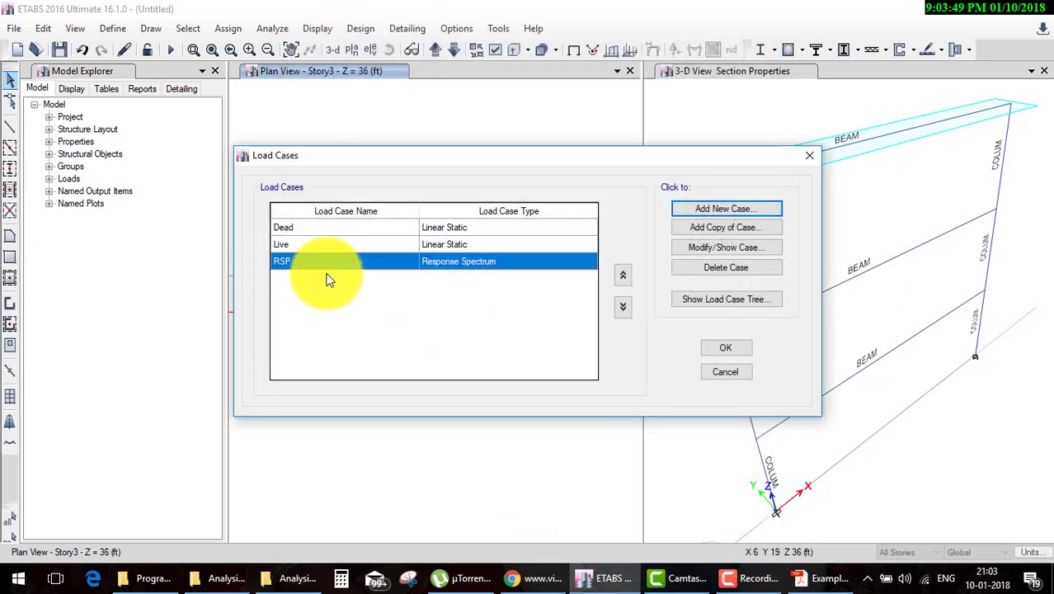
{"action": "left_click", "coordinate": [723, 346]}
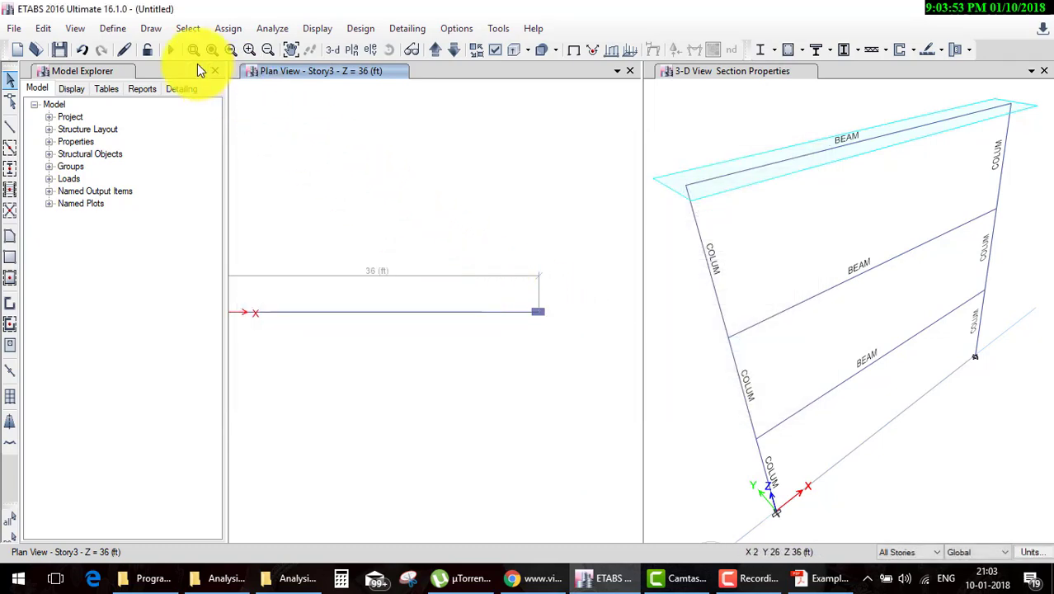
{"action": "left_click", "coordinate": [118, 30]}
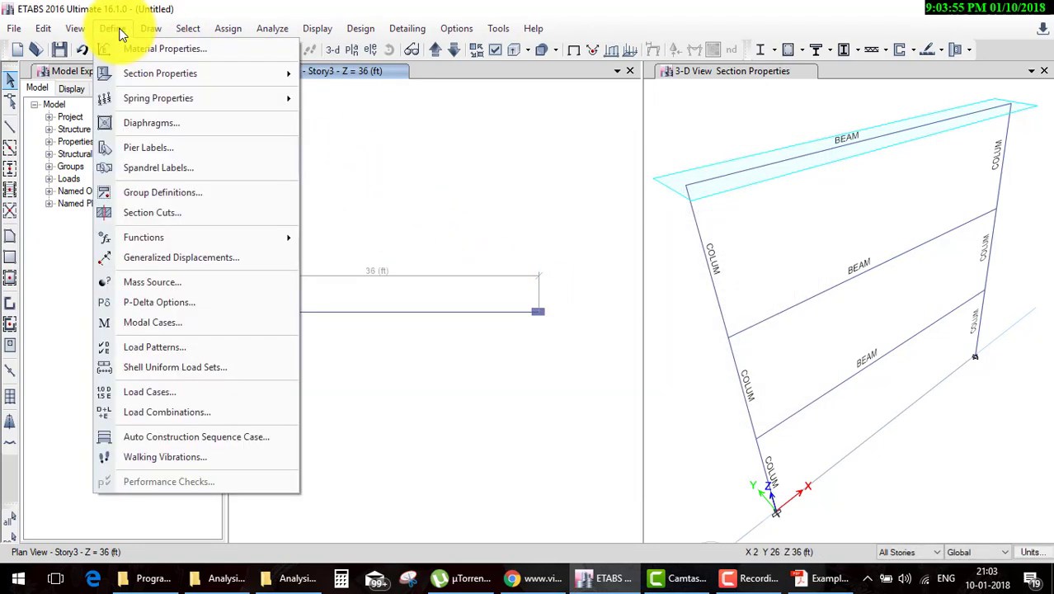
{"action": "left_click", "coordinate": [119, 31]}
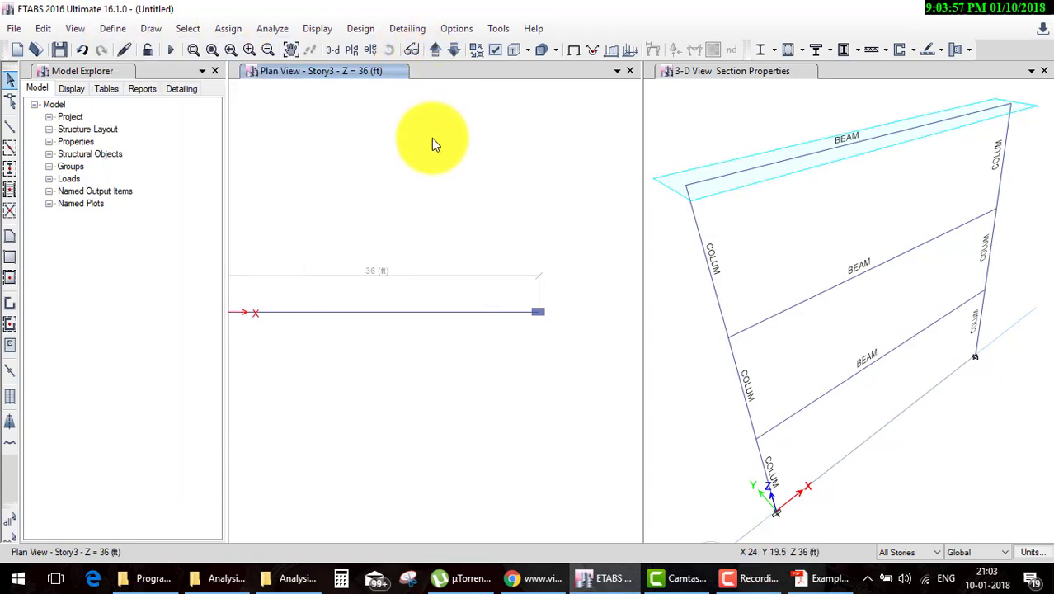
Scroll Example 02.pdf down to Table 2-1's period and mode-shape comparison.
{"action": "left_click", "coordinate": [825, 577]}
{"action": "scroll", "coordinate": [652, 355], "scroll_direction": "down", "scroll_amount": 5}
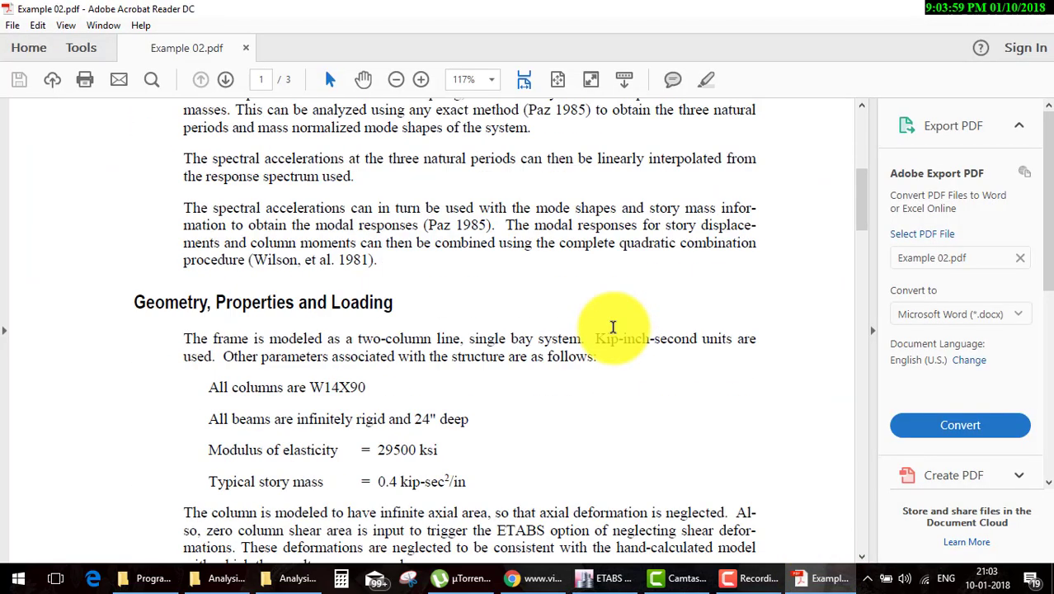
{"action": "scroll", "coordinate": [613, 326], "scroll_direction": "down", "scroll_amount": 3}
{"action": "scroll", "coordinate": [612, 325], "scroll_direction": "down", "scroll_amount": 4}
{"action": "scroll", "coordinate": [612, 325], "scroll_direction": "down", "scroll_amount": 2}
{"action": "scroll", "coordinate": [612, 325], "scroll_direction": "down", "scroll_amount": 1}
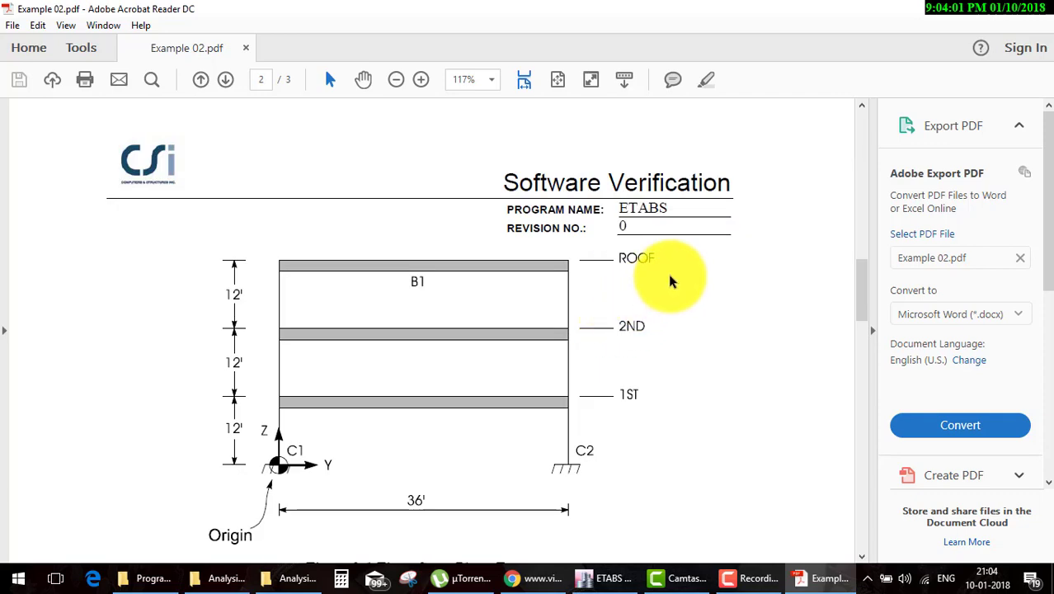
{"action": "scroll", "coordinate": [431, 281], "scroll_direction": "down", "scroll_amount": 3}
{"action": "scroll", "coordinate": [405, 322], "scroll_direction": "down", "scroll_amount": 6}
{"action": "scroll", "coordinate": [442, 329], "scroll_direction": "down", "scroll_amount": 2}
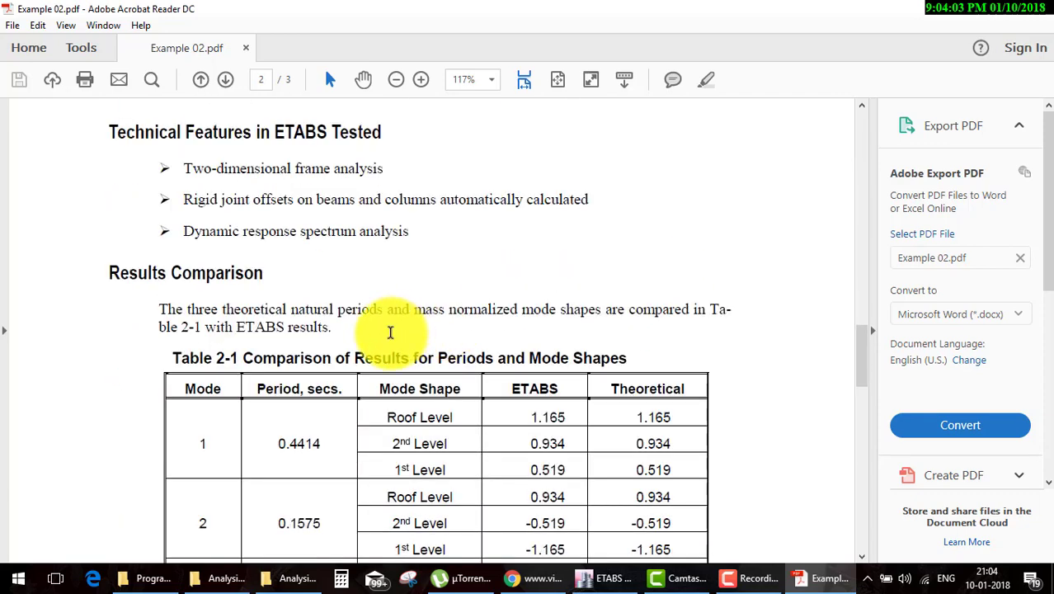
{"action": "scroll", "coordinate": [391, 332], "scroll_direction": "down", "scroll_amount": 3}
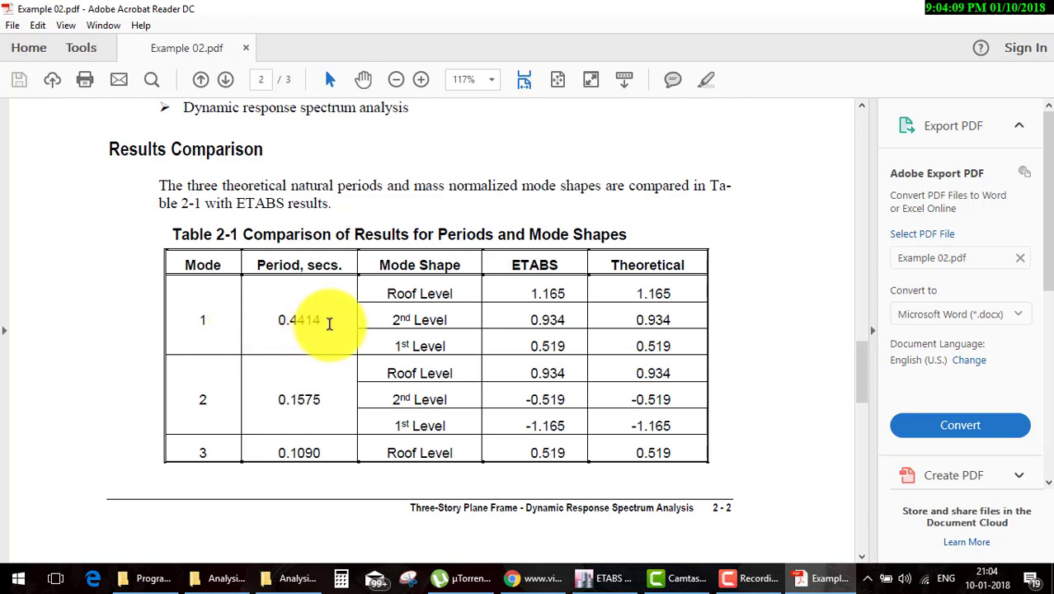
Mark the 0.4414 s mode 1 period and the roof and 2nd-level mode shape values, then return to ETABS.
{"action": "left_click_drag", "start_coordinate": [325, 322], "coordinate": [257, 329]}
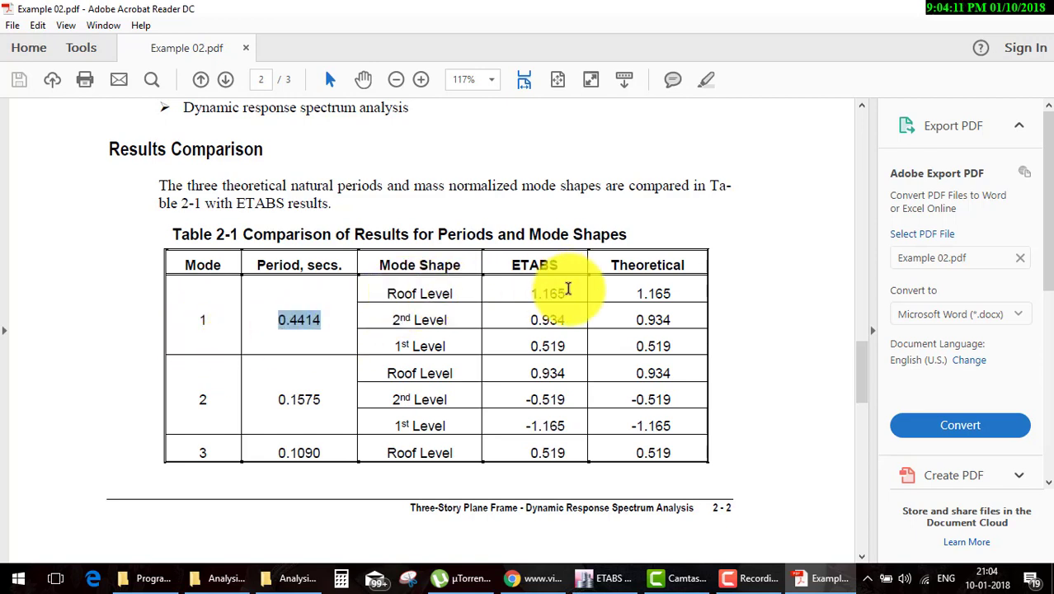
{"action": "mouse_move", "coordinate": [619, 291]}
{"action": "left_mouse_down"}
{"action": "mouse_move", "coordinate": [514, 306]}
{"action": "mouse_move", "coordinate": [502, 335]}
{"action": "left_mouse_up"}
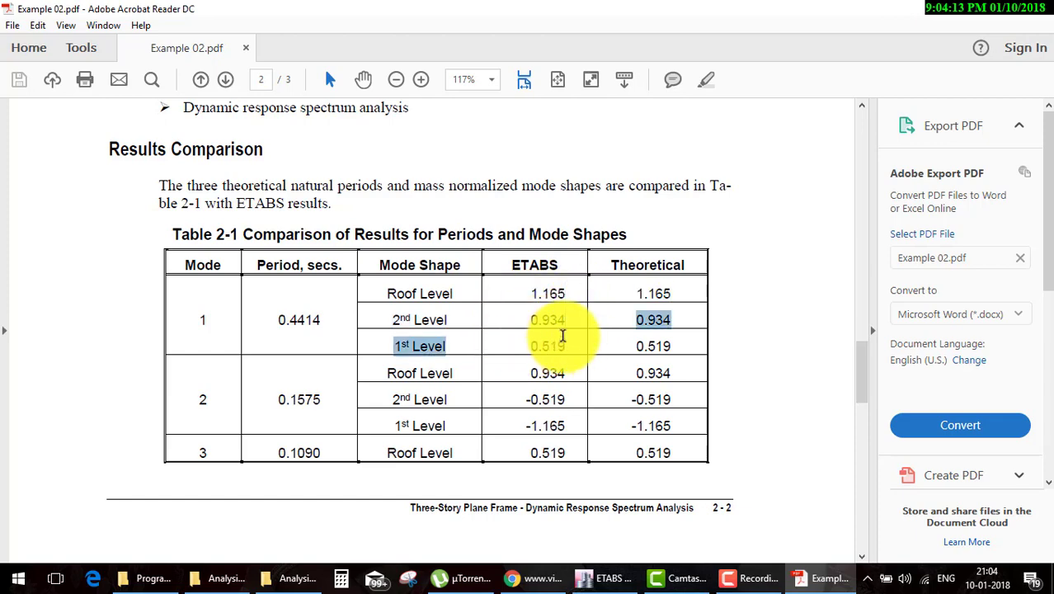
{"action": "left_click", "coordinate": [452, 348]}
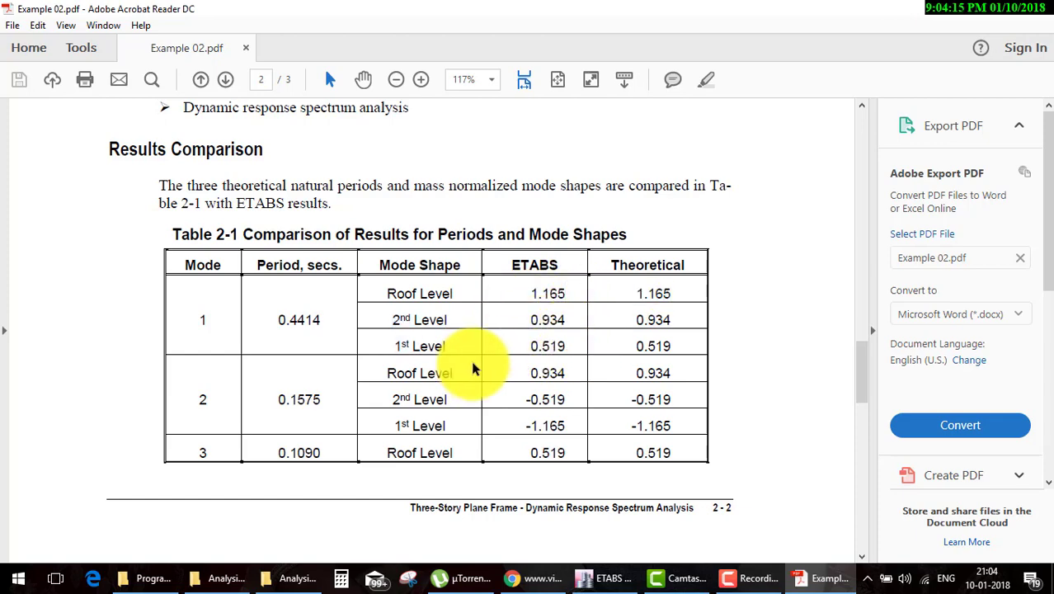
{"action": "left_click", "coordinate": [604, 578]}
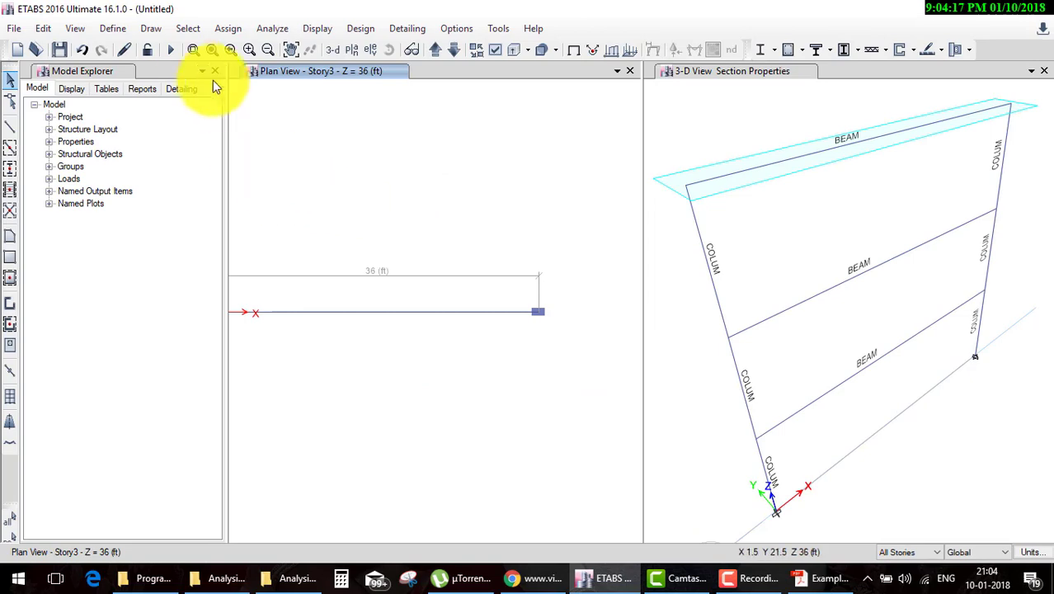
Save the model as Example 02 in a Desktop folder and run the analysis.
{"action": "left_click", "coordinate": [176, 52]}
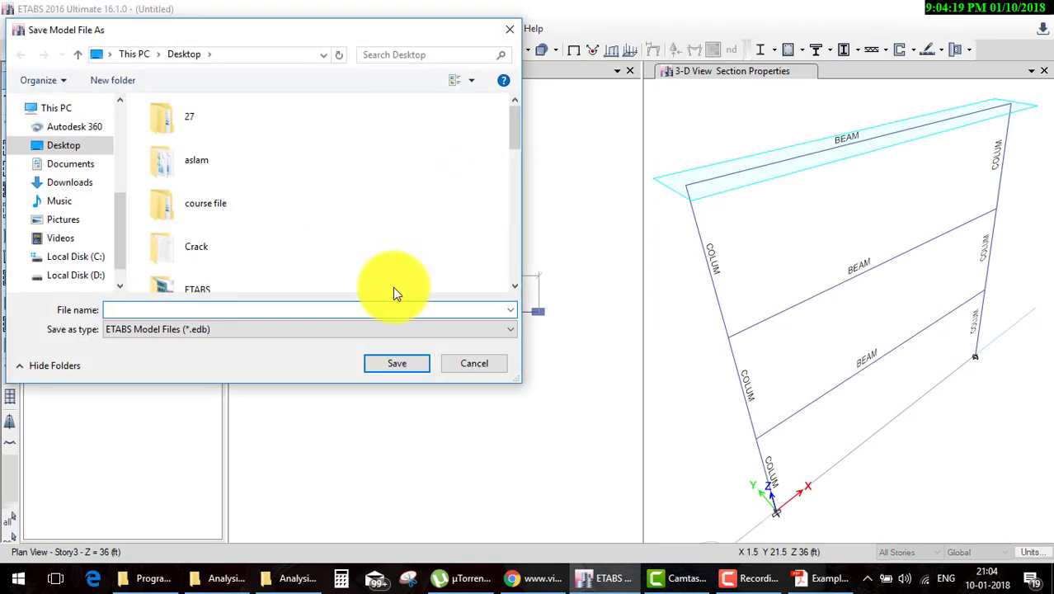
{"action": "left_click", "coordinate": [205, 174]}
{"action": "double_click", "coordinate": [205, 173]}
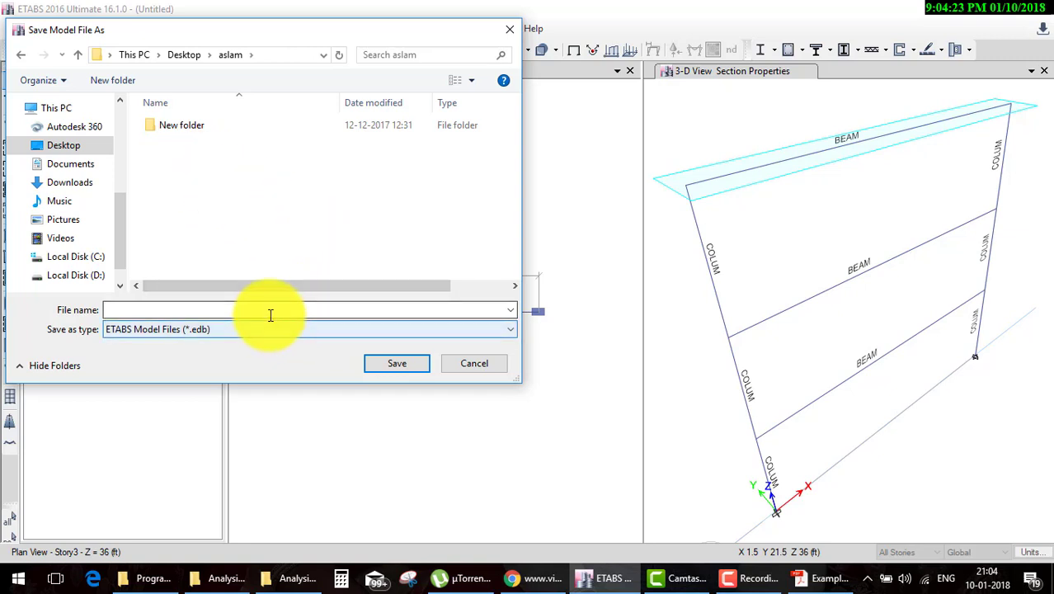
{"action": "type", "text": "AA"}
{"action": "left_click", "coordinate": [389, 364]}
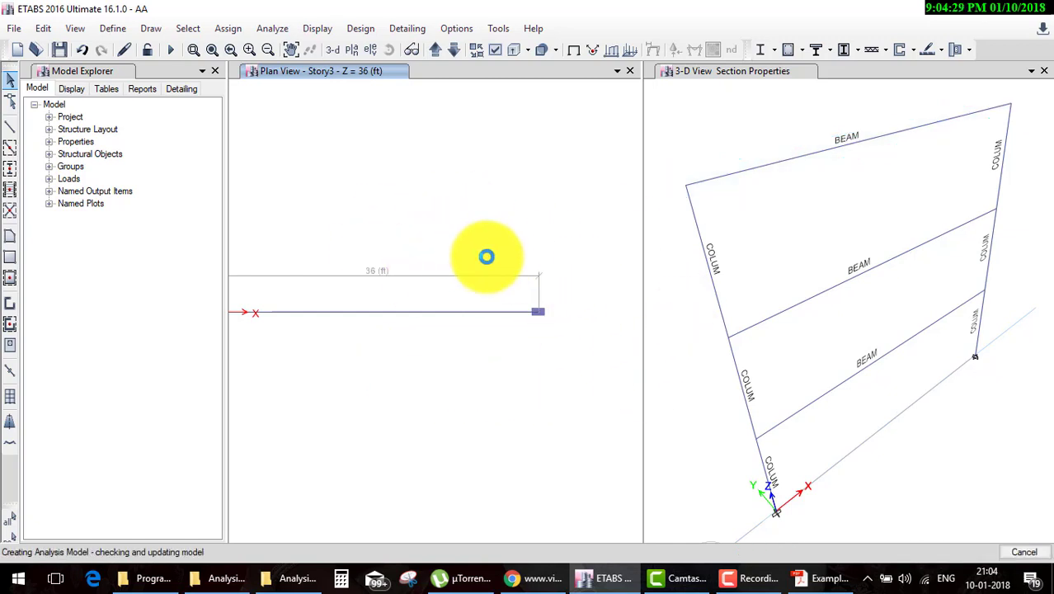
{"action": "left_click", "coordinate": [751, 578]}
Show the Mode 1 deformed shape (period 0.441 s) and bring up the PDF's Table 2-1.
{"action": "left_click", "coordinate": [985, 501]}
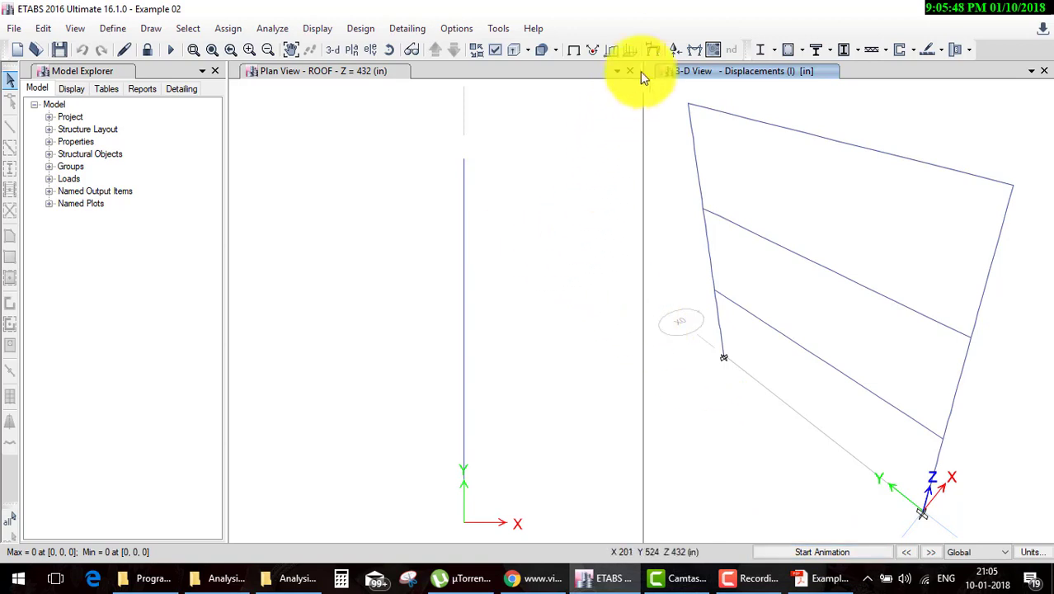
{"action": "left_click", "coordinate": [654, 53]}
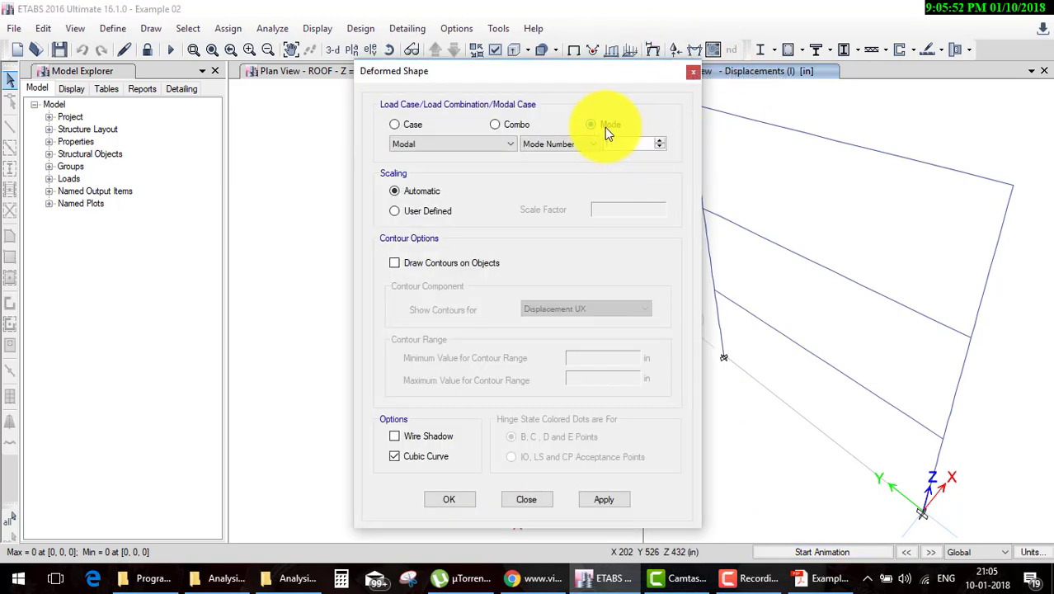
{"action": "left_click", "coordinate": [606, 129]}
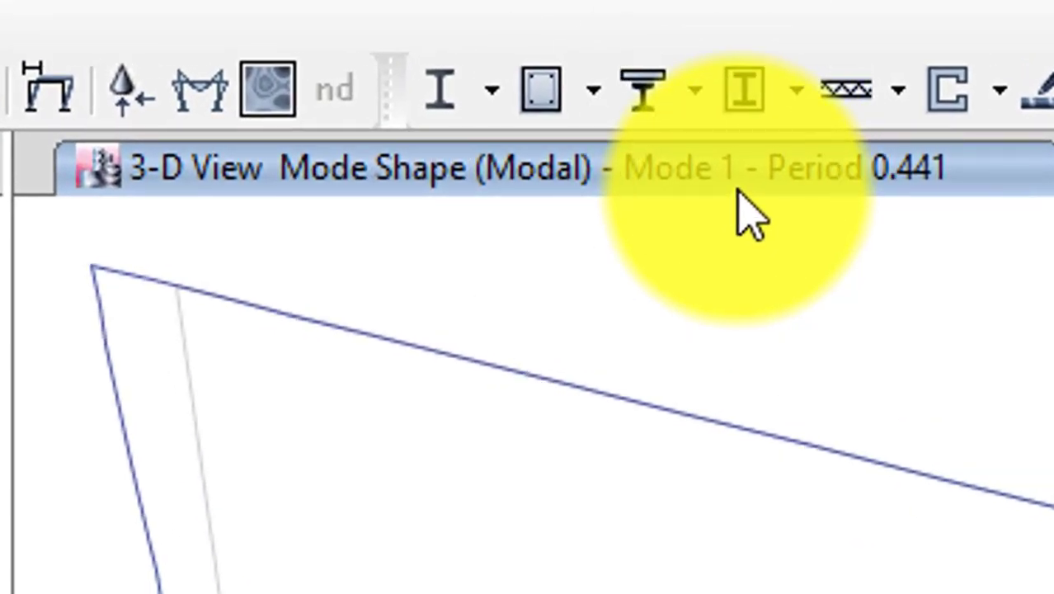
{"action": "left_click", "coordinate": [738, 190]}
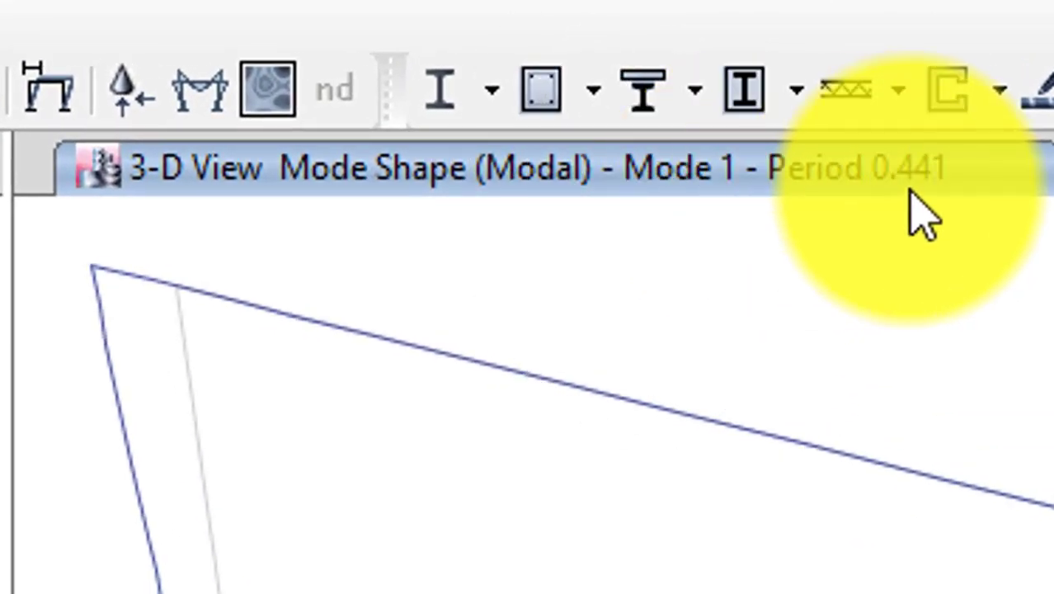
{"action": "left_click", "coordinate": [910, 198]}
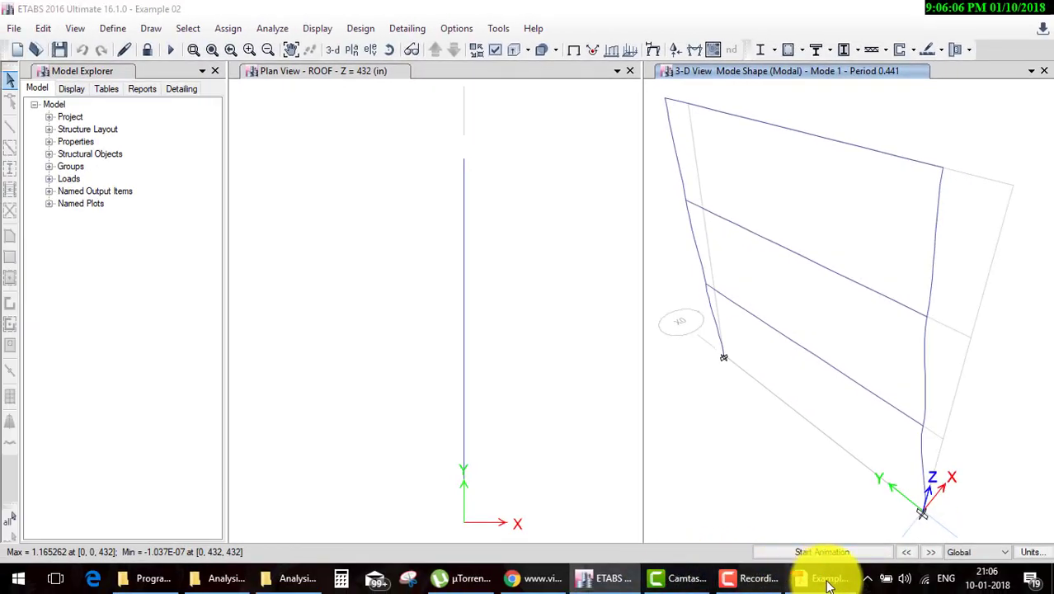
{"action": "left_click", "coordinate": [825, 578]}
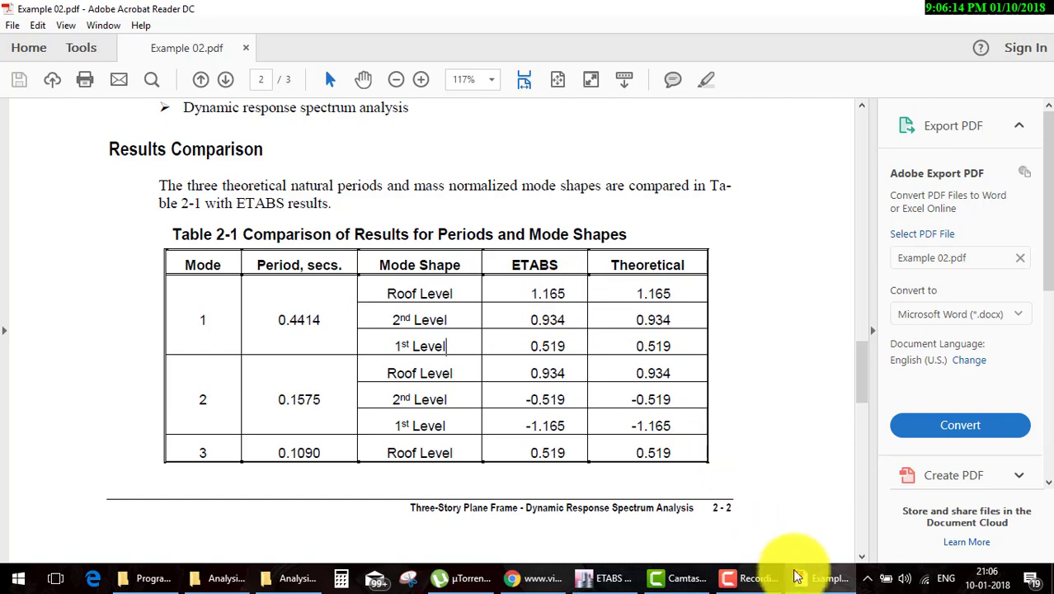
Read the 2nd and 1st story joint displacements and compare them with the PDF's mode shape table.
{"action": "left_click", "coordinate": [617, 577]}
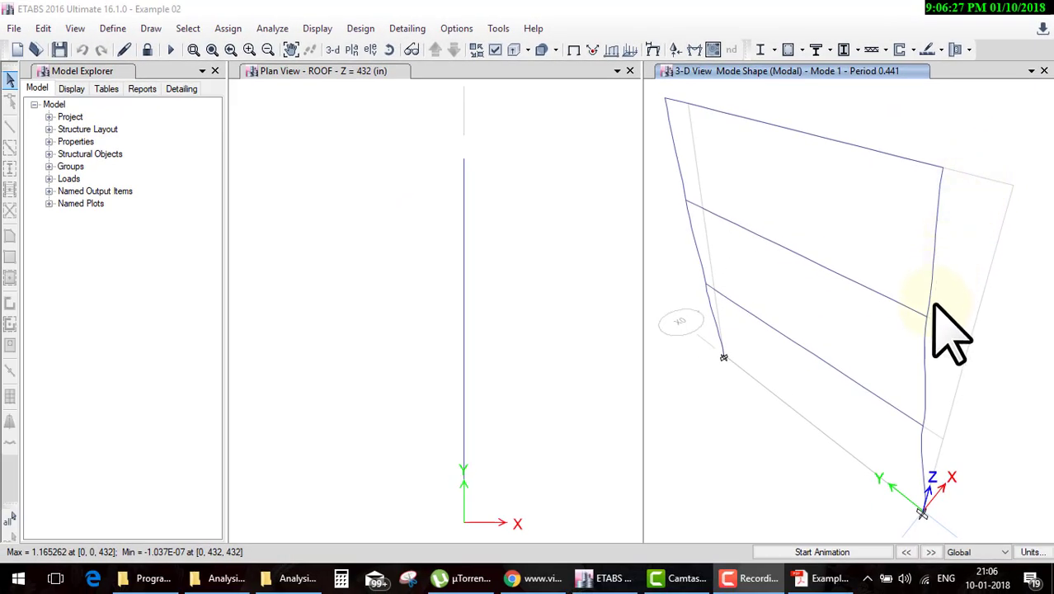
{"action": "right_click", "coordinate": [929, 317]}
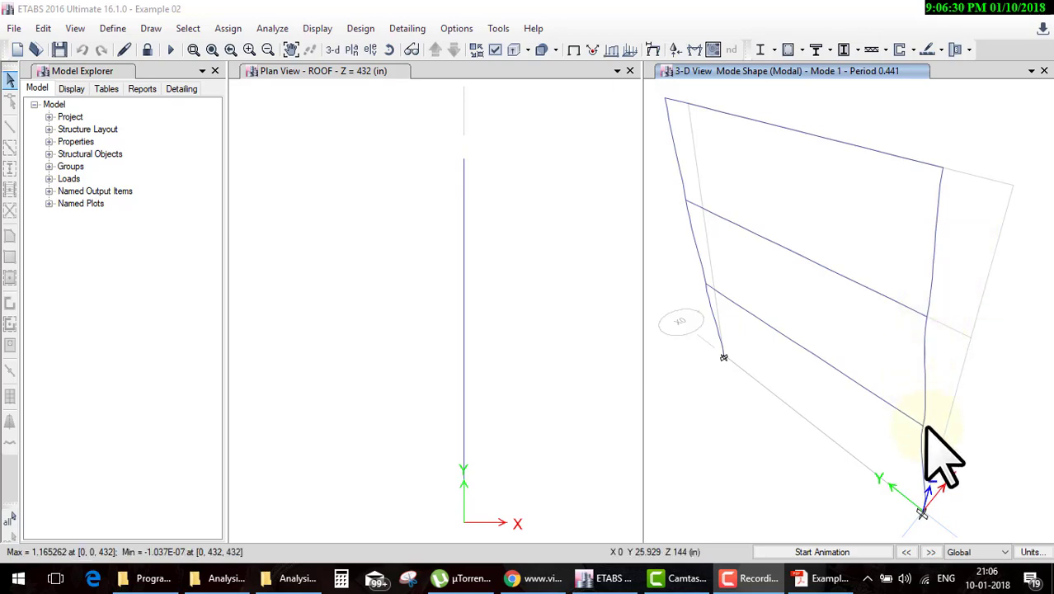
{"action": "right_click", "coordinate": [919, 422]}
{"action": "left_click", "coordinate": [819, 577]}
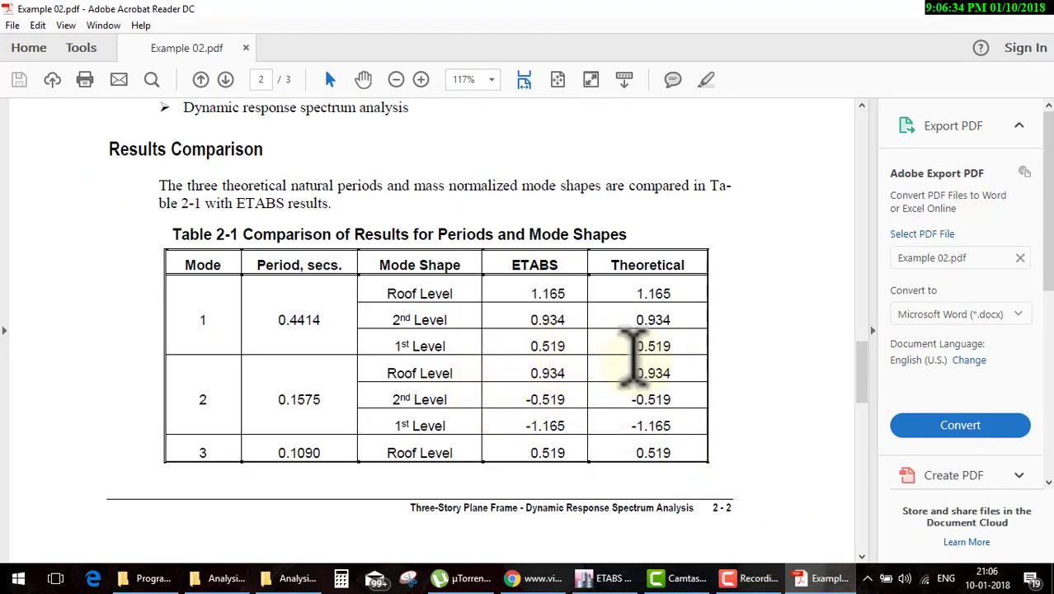
{"action": "left_click", "coordinate": [961, 8]}
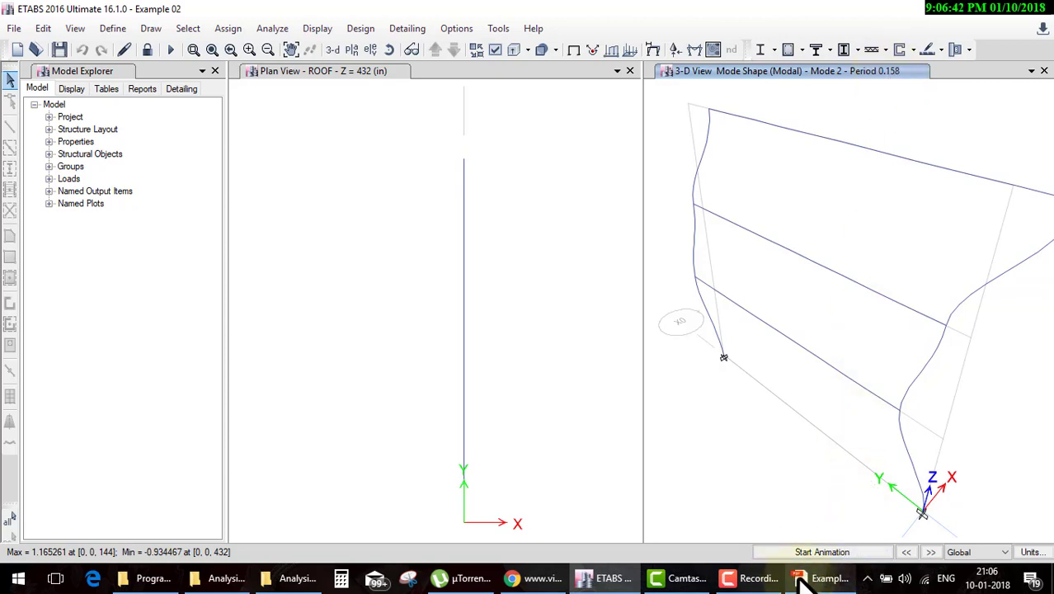
{"action": "left_click", "coordinate": [812, 577]}
{"action": "left_click", "coordinate": [295, 408]}
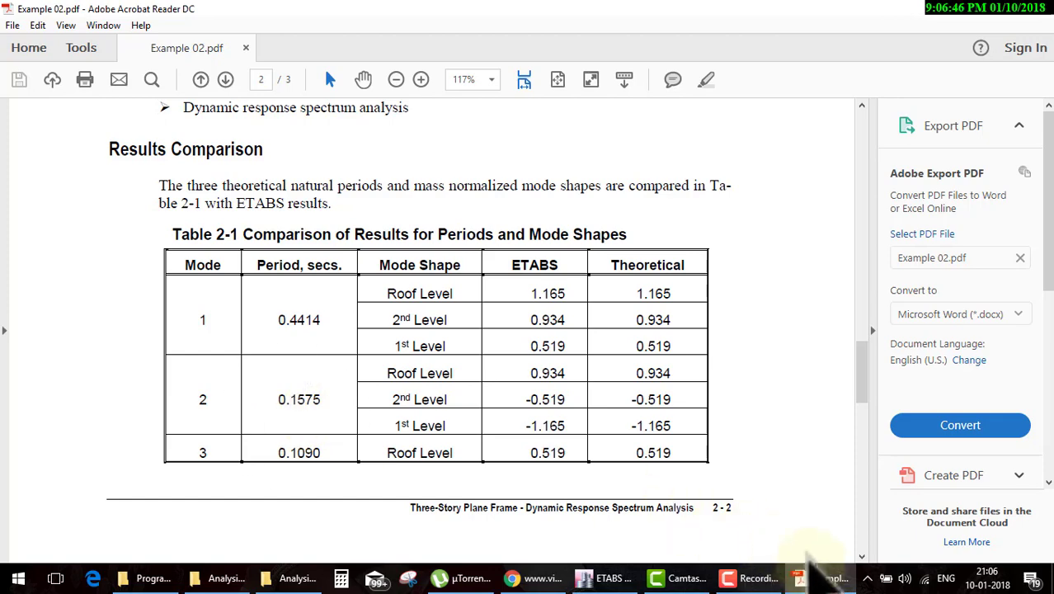
{"action": "left_click", "coordinate": [813, 578]}
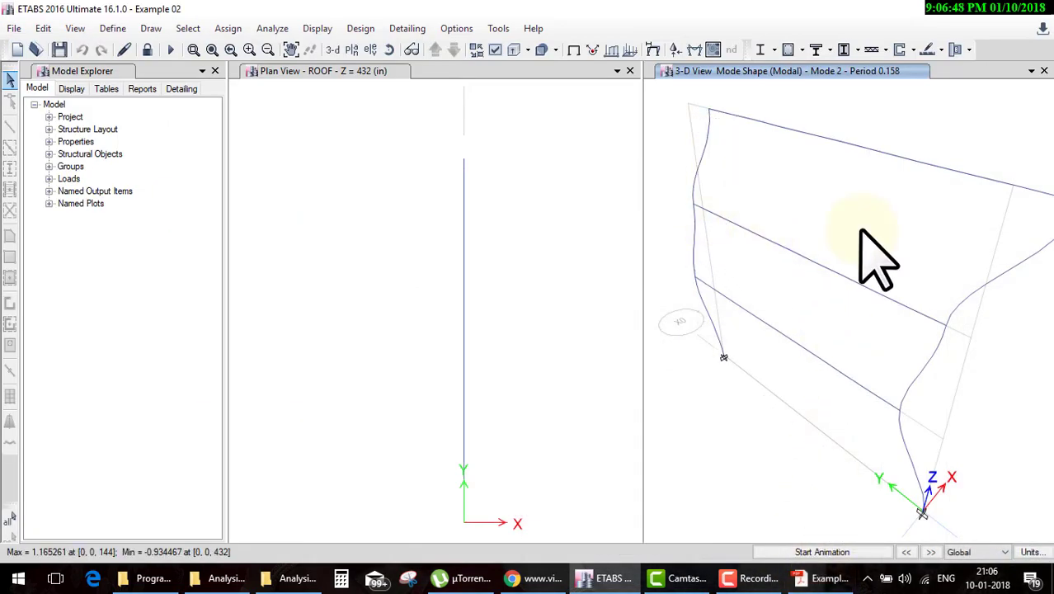
Advance to the Mode 3 shape (period 0.109), stop the animation, and scroll the PDF up to Geometry, Properties and Loading.
{"action": "left_click", "coordinate": [929, 551]}
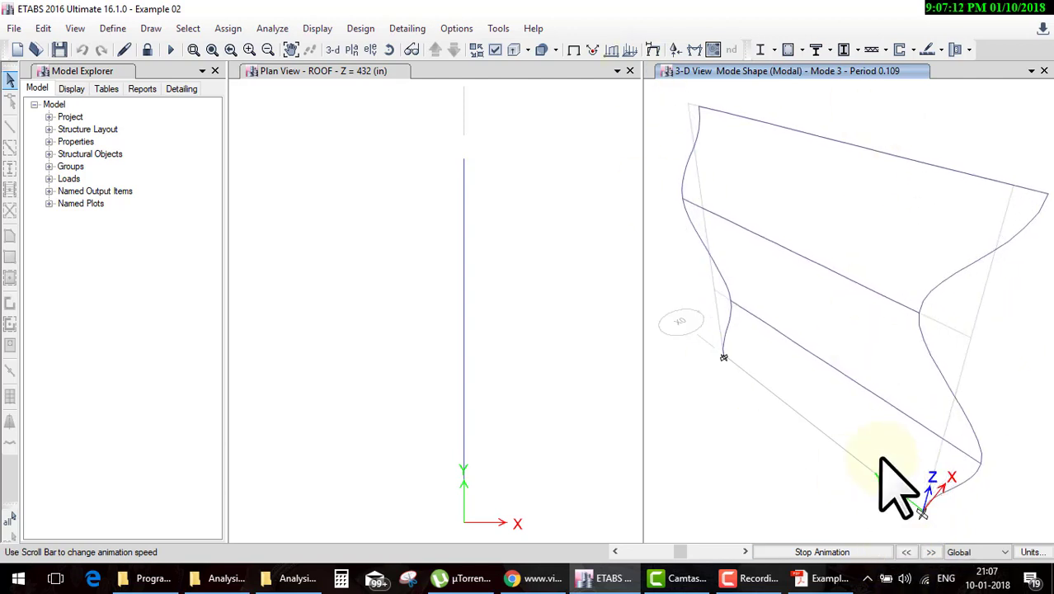
{"action": "left_click", "coordinate": [867, 551]}
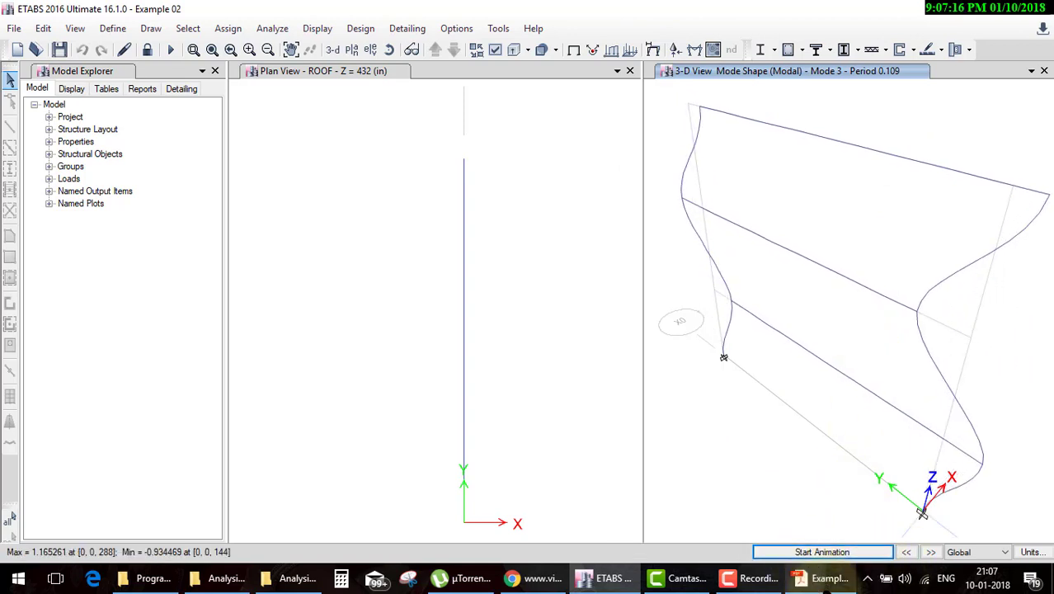
{"action": "mouse_move", "coordinate": [821, 578]}
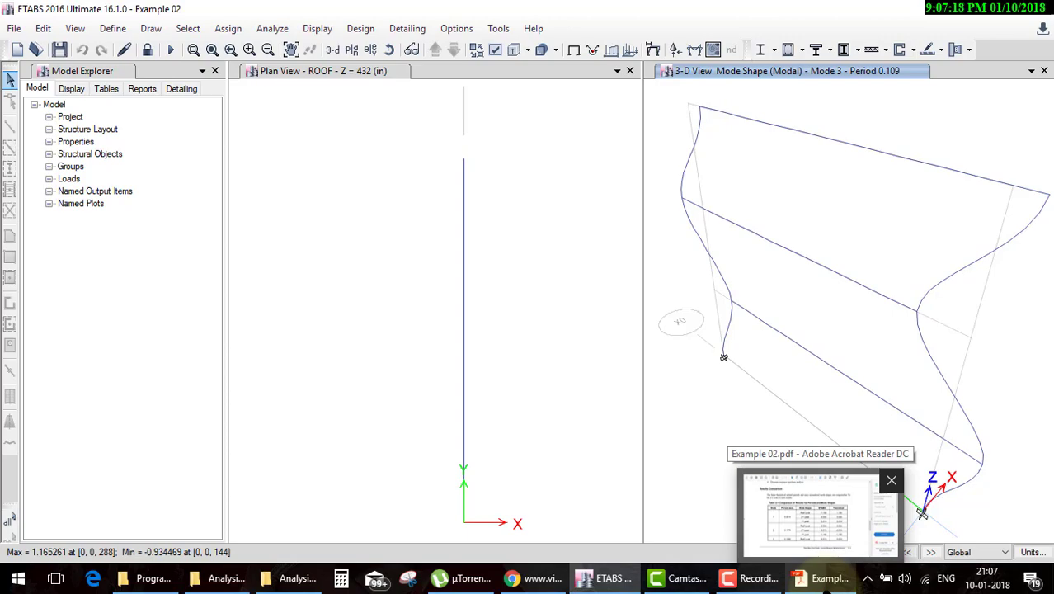
{"action": "left_click", "coordinate": [813, 511]}
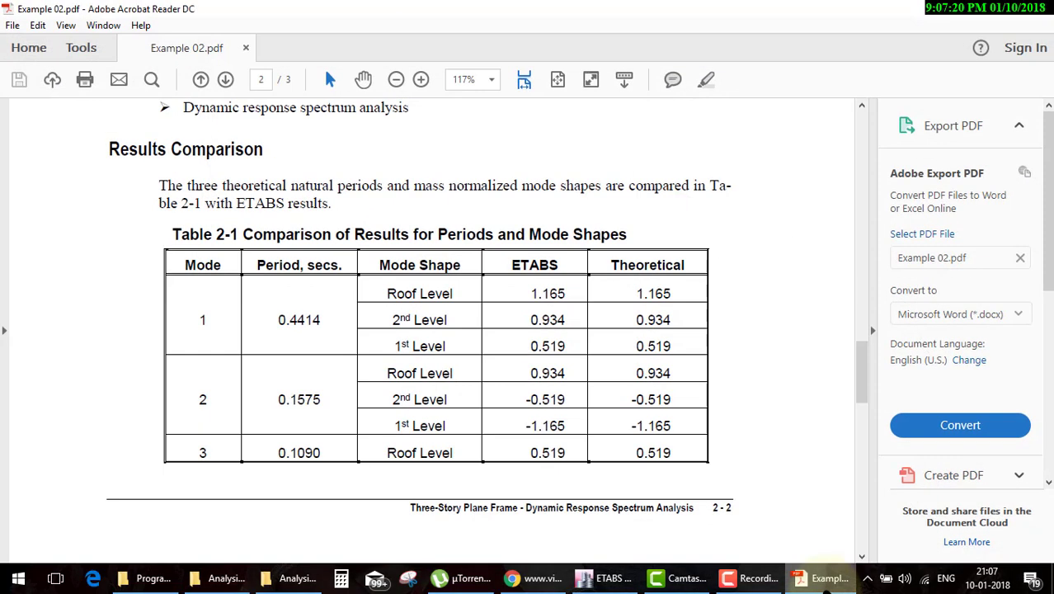
{"action": "scroll", "coordinate": [796, 441], "scroll_direction": "up", "scroll_amount": 5}
{"action": "scroll", "coordinate": [796, 441], "scroll_direction": "up", "scroll_amount": 5}
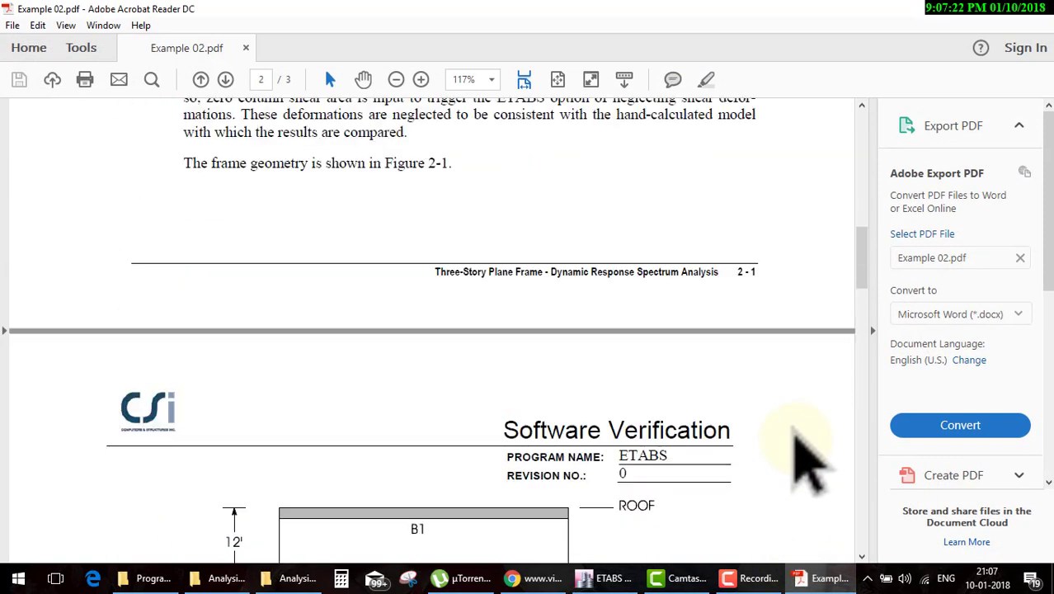
{"action": "scroll", "coordinate": [796, 441], "scroll_direction": "up", "scroll_amount": 5}
{"action": "scroll", "coordinate": [804, 458], "scroll_direction": "up", "scroll_amount": 5}
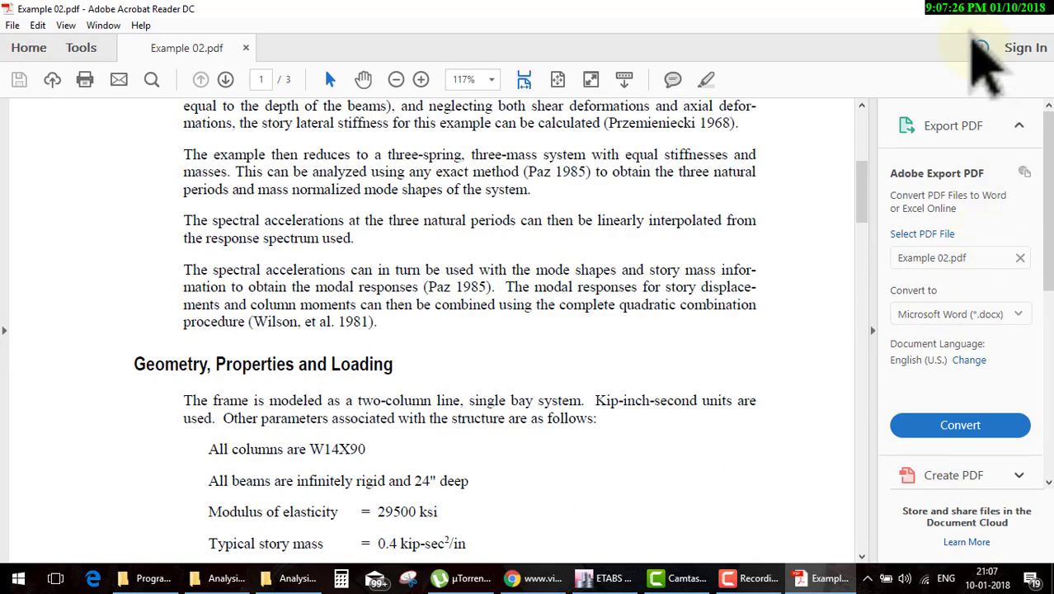
{"action": "scroll", "coordinate": [602, 356], "scroll_direction": "up", "scroll_amount": 5}
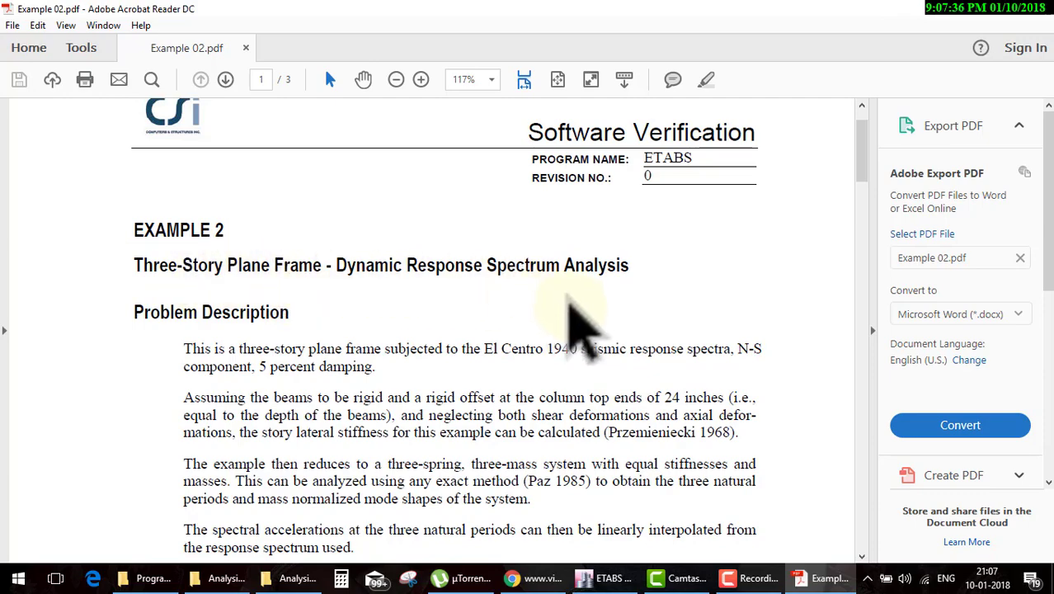
{"action": "scroll", "coordinate": [577, 320], "scroll_direction": "down", "scroll_amount": 5}
{"action": "scroll", "coordinate": [570, 314], "scroll_direction": "down", "scroll_amount": 5}
{"action": "scroll", "coordinate": [576, 435], "scroll_direction": "down", "scroll_amount": 5}
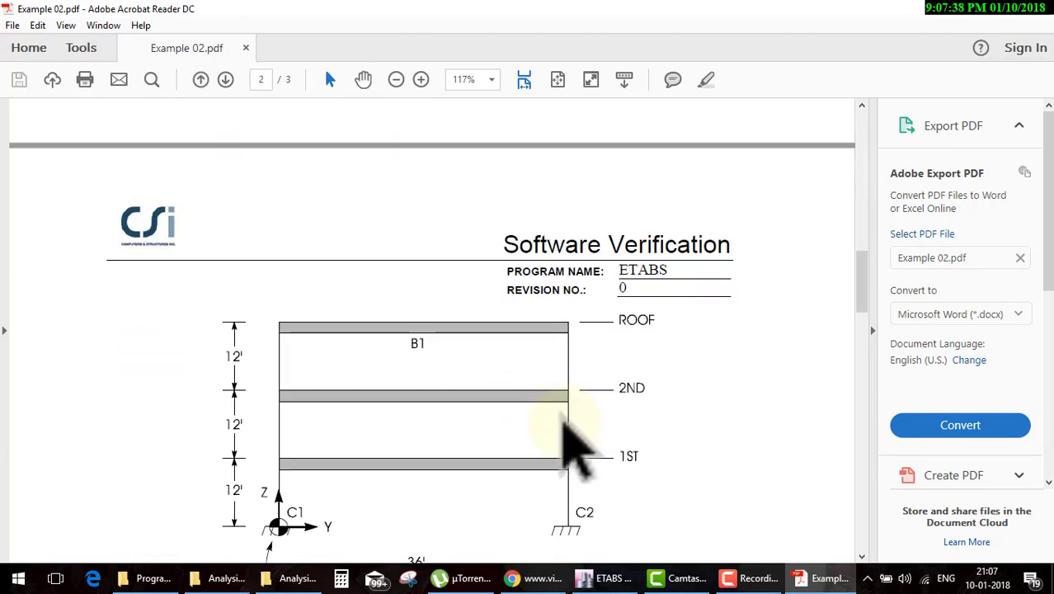
{"action": "scroll", "coordinate": [577, 436], "scroll_direction": "down", "scroll_amount": 5}
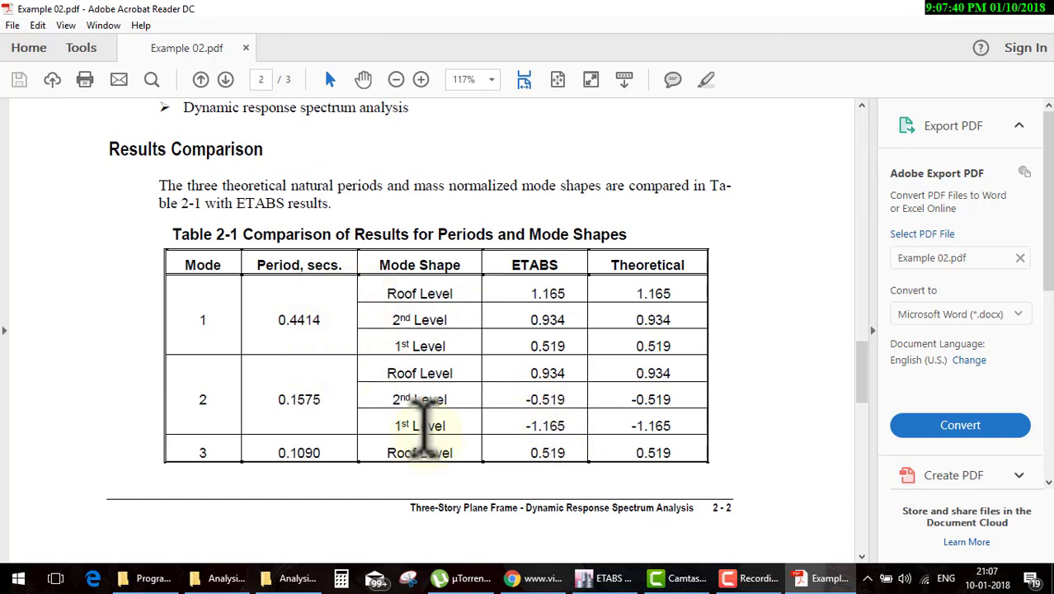
{"action": "scroll", "coordinate": [429, 446], "scroll_direction": "up", "scroll_amount": 5}
{"action": "scroll", "coordinate": [429, 442], "scroll_direction": "up", "scroll_amount": 1}
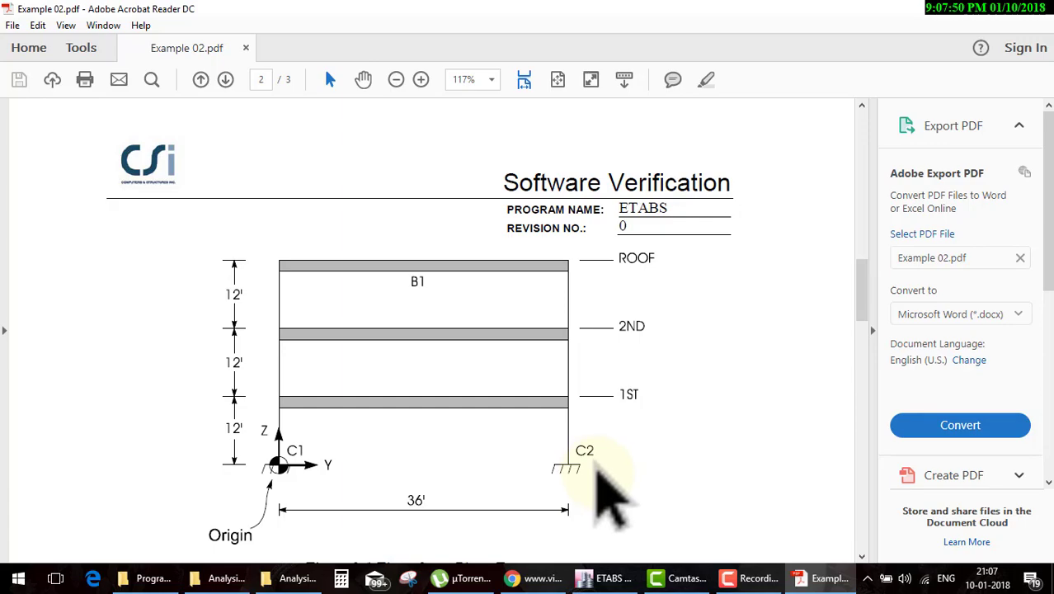
{"action": "scroll", "coordinate": [611, 495], "scroll_direction": "up", "scroll_amount": 5}
{"action": "scroll", "coordinate": [617, 495], "scroll_direction": "up", "scroll_amount": 1}
{"action": "scroll", "coordinate": [617, 487], "scroll_direction": "up", "scroll_amount": 5}
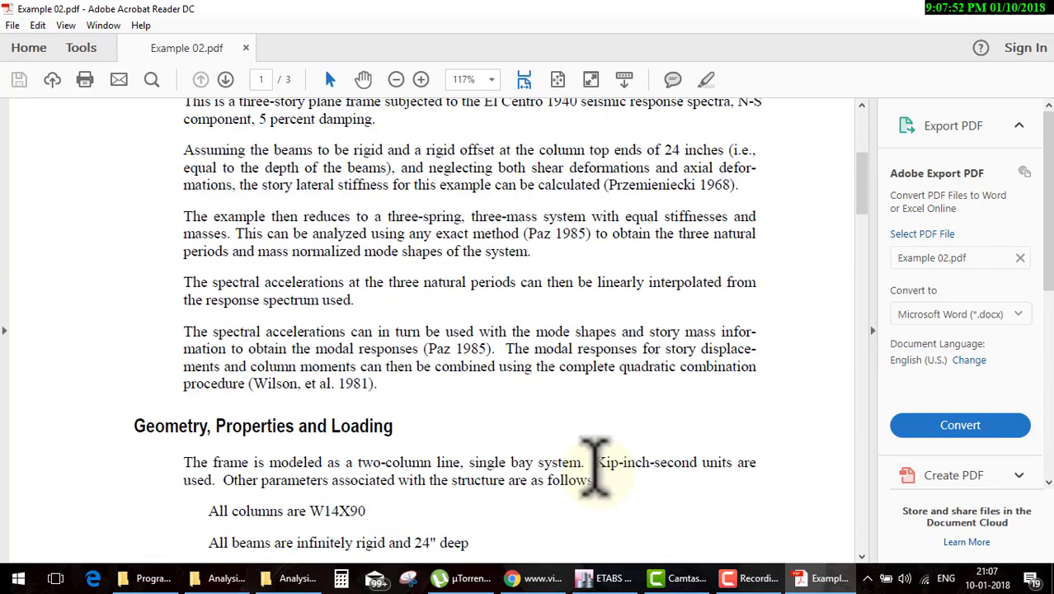
{"action": "scroll", "coordinate": [600, 478], "scroll_direction": "up", "scroll_amount": 3}
{"action": "scroll", "coordinate": [599, 483], "scroll_direction": "down", "scroll_amount": 4}
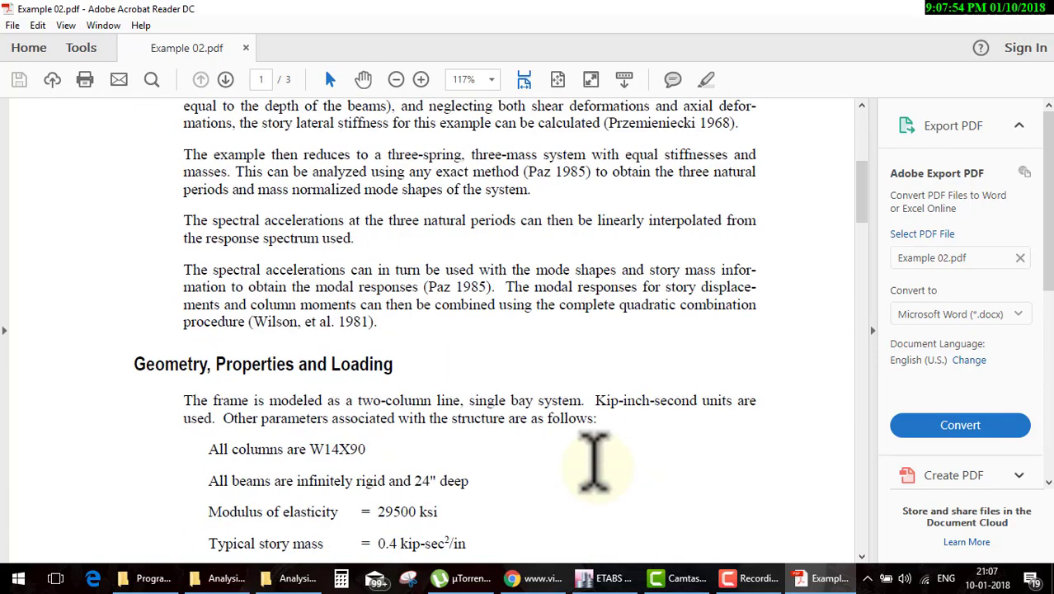
{"action": "scroll", "coordinate": [596, 462], "scroll_direction": "down", "scroll_amount": 4}
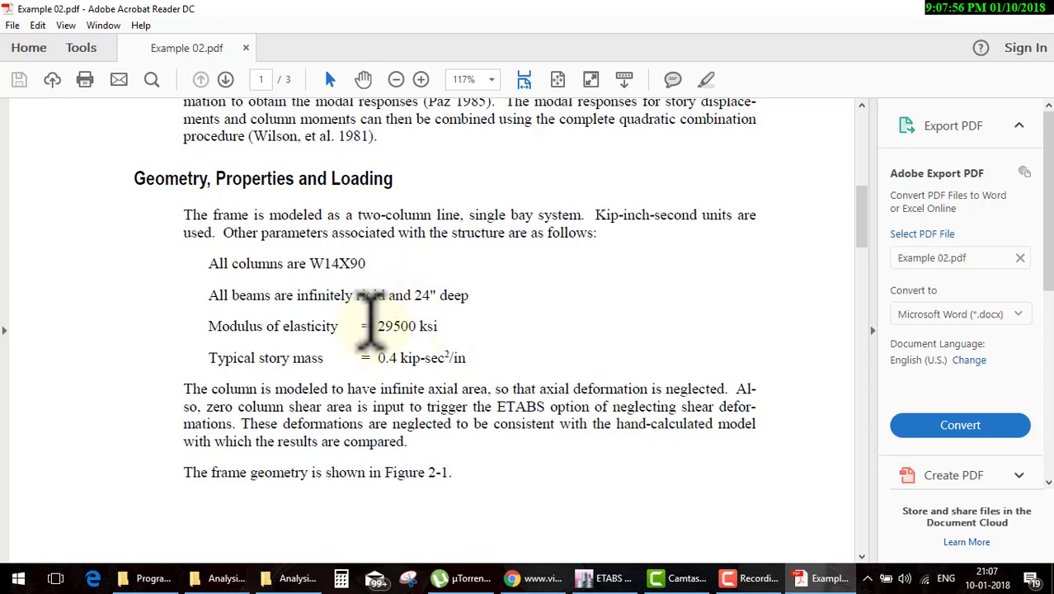
Pen-mark the 29500 ksi modulus and circle the 24" deep beam depth.
{"action": "left_click_drag", "start_coordinate": [377, 322], "coordinate": [590, 297]}
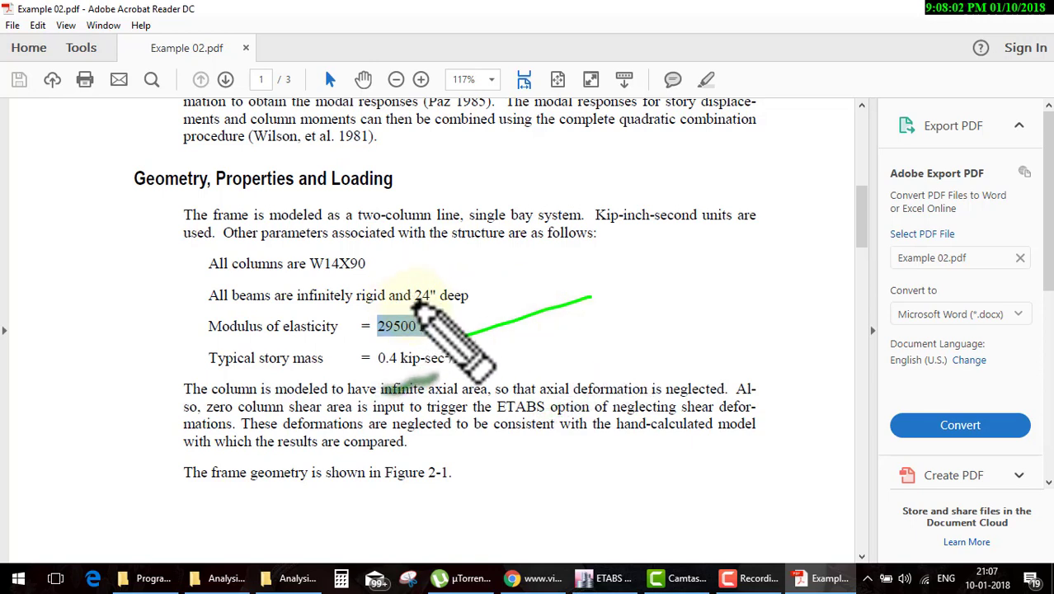
{"action": "left_click_drag", "start_coordinate": [406, 305], "coordinate": [476, 305]}
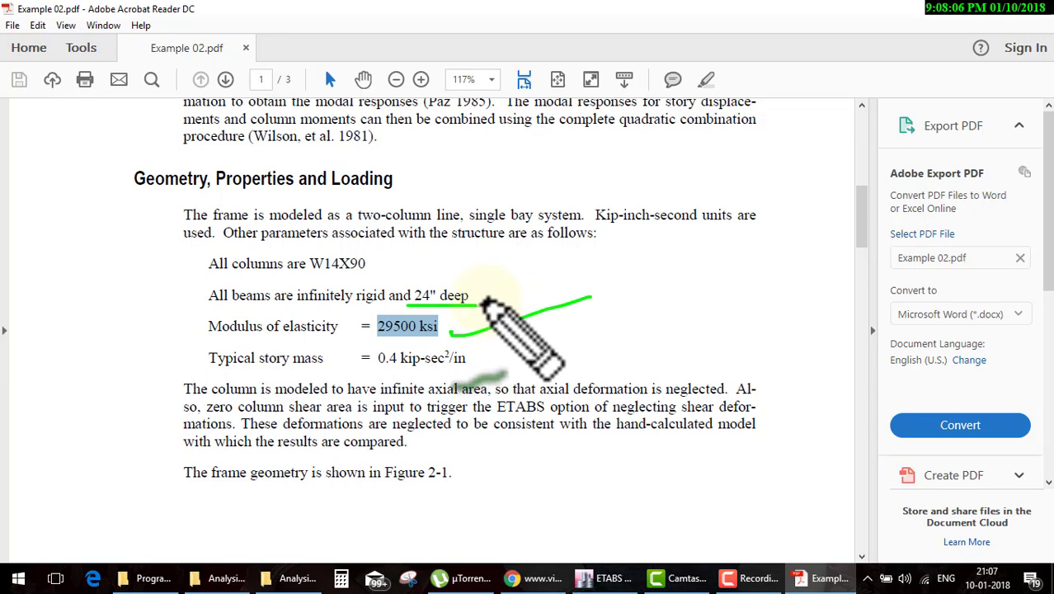
{"action": "left_click_drag", "start_coordinate": [482, 304], "coordinate": [561, 280]}
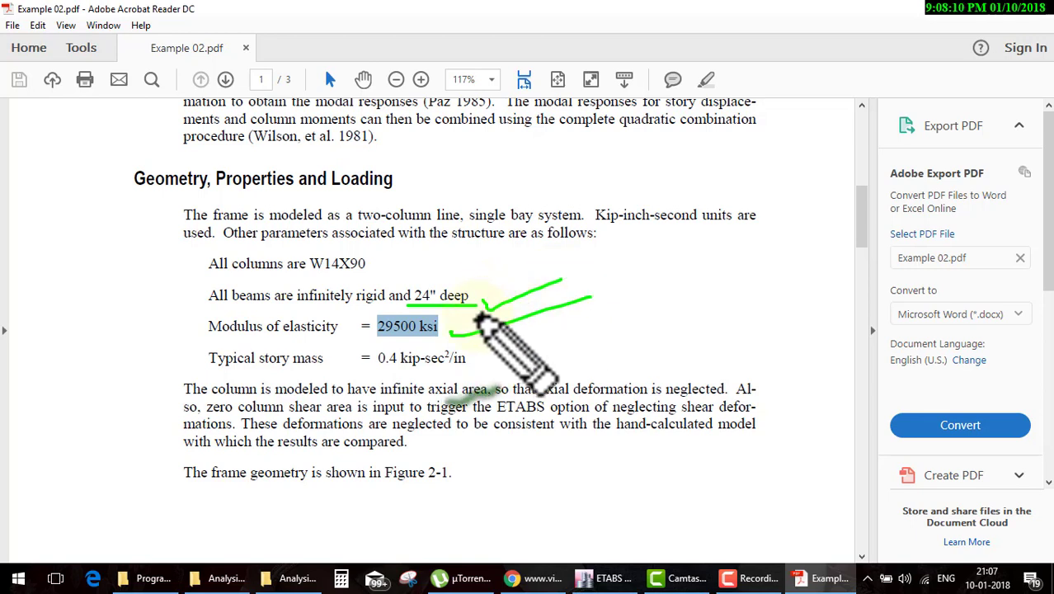
{"action": "left_click_drag", "start_coordinate": [478, 318], "coordinate": [535, 289]}
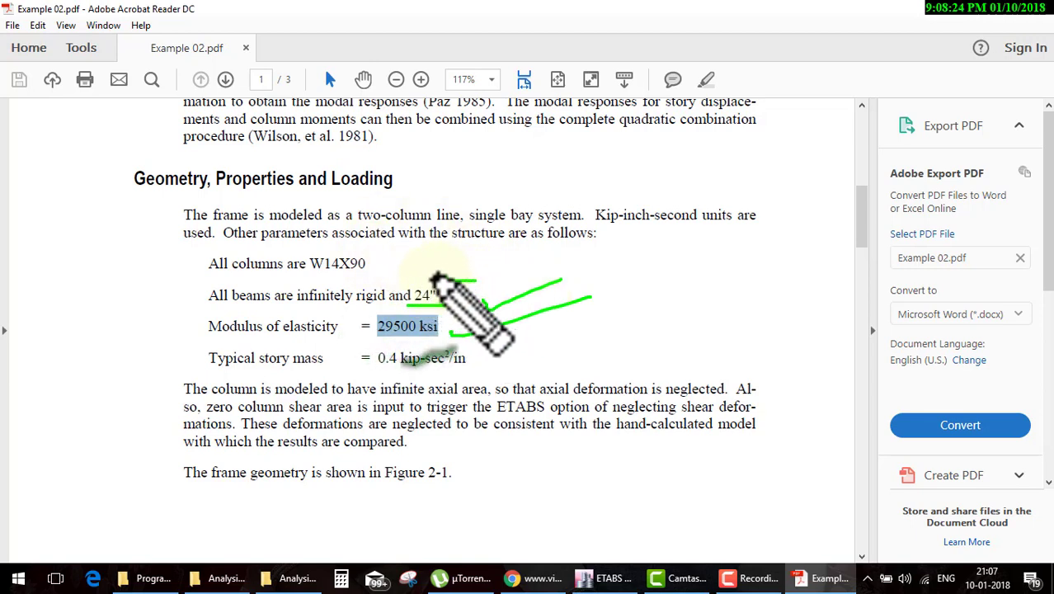
{"action": "left_click_drag", "start_coordinate": [432, 278], "coordinate": [575, 305]}
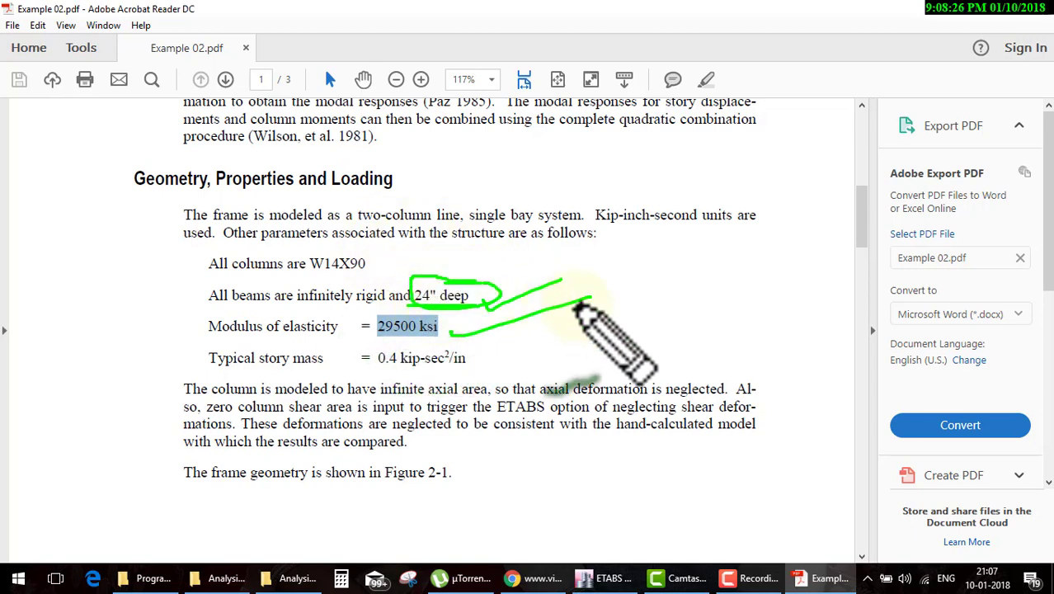
{"action": "left_click_drag", "start_coordinate": [513, 299], "coordinate": [598, 278]}
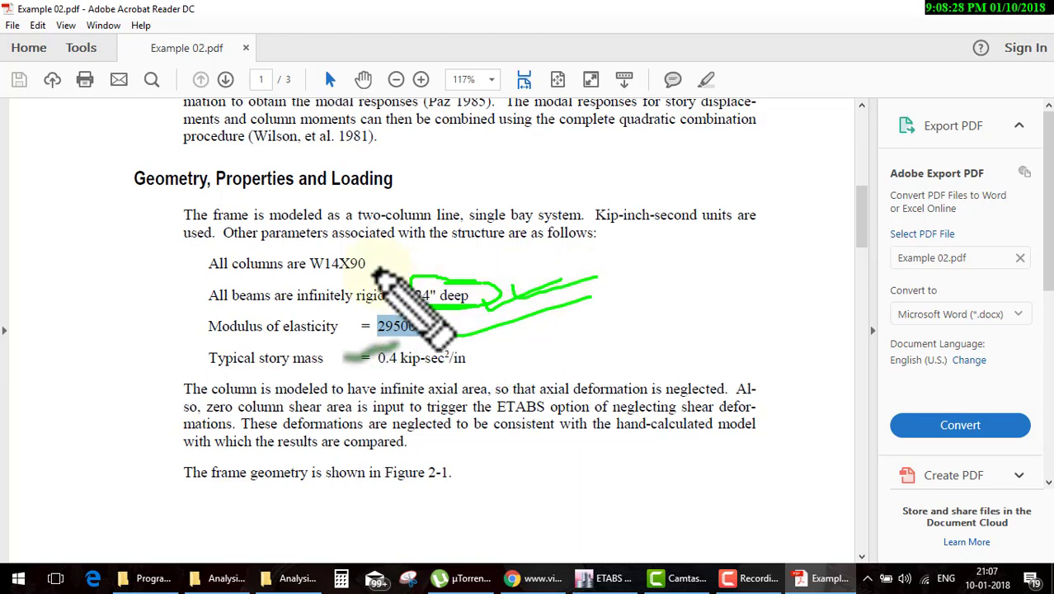
Box the W14X90 column line and add strokes around the 24" beam depth note.
{"action": "mouse_move", "coordinate": [199, 278]}
{"action": "left_mouse_down"}
{"action": "mouse_move", "coordinate": [311, 262]}
{"action": "mouse_move", "coordinate": [235, 257]}
{"action": "mouse_move", "coordinate": [196, 288]}
{"action": "left_mouse_up"}
{"action": "left_click_drag", "start_coordinate": [304, 245], "coordinate": [256, 293]}
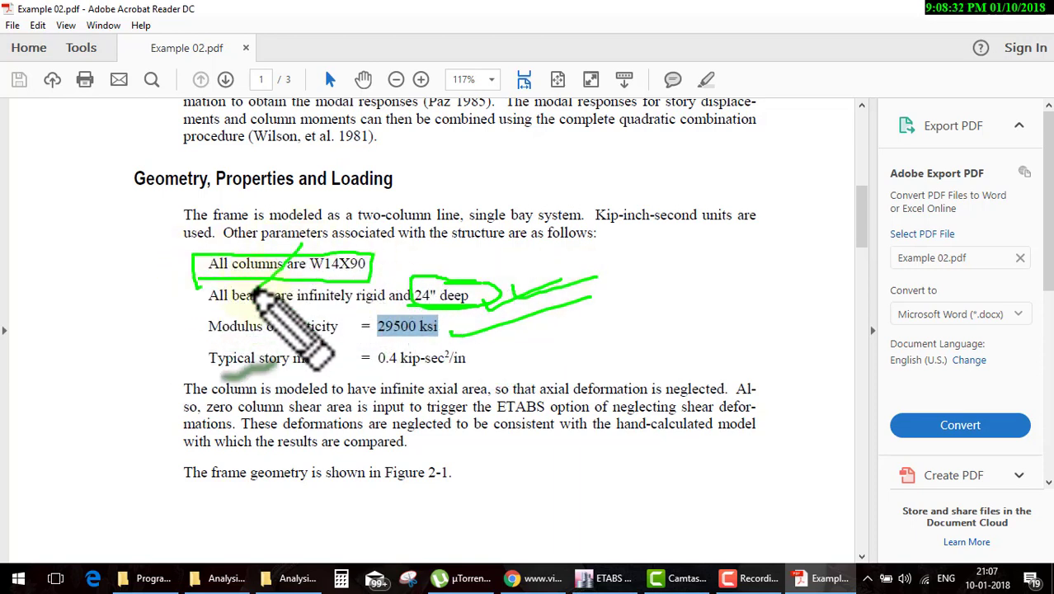
{"action": "left_click_drag", "start_coordinate": [476, 247], "coordinate": [487, 299]}
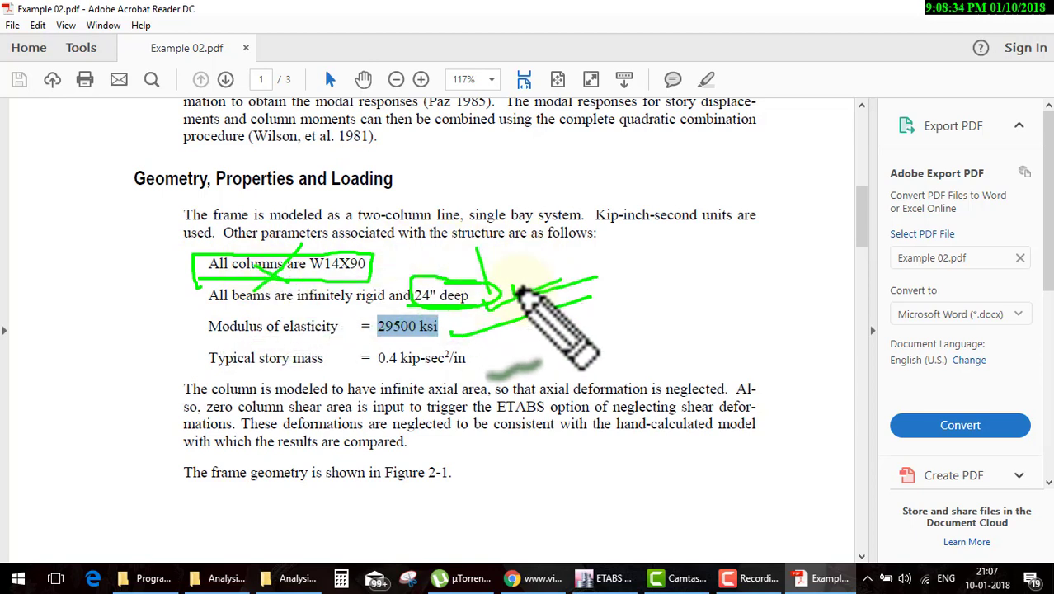
{"action": "left_click_drag", "start_coordinate": [582, 241], "coordinate": [591, 256]}
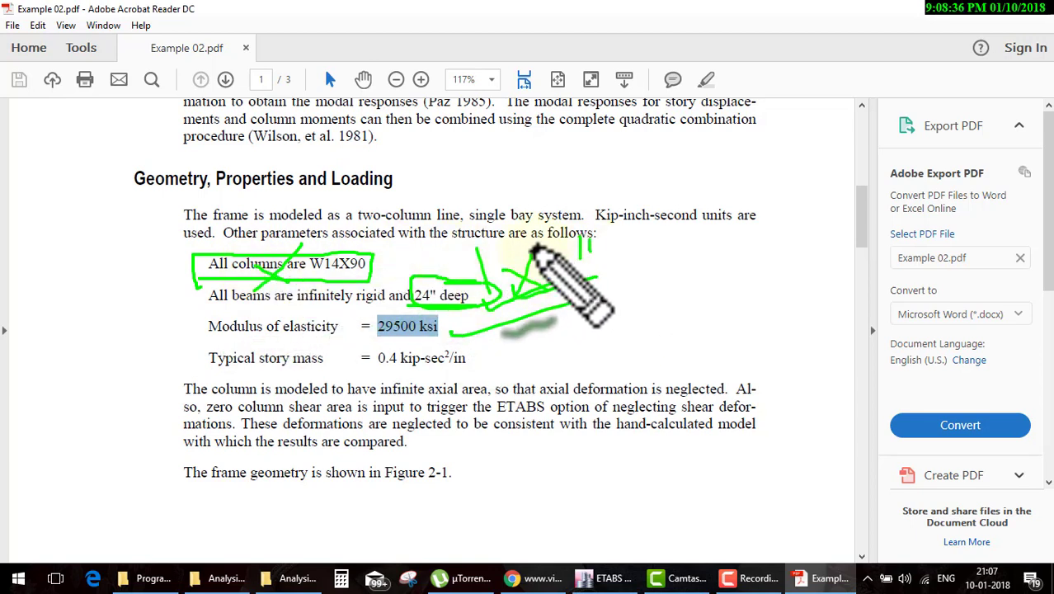
{"action": "left_click_drag", "start_coordinate": [498, 230], "coordinate": [499, 257]}
{"action": "left_click_drag", "start_coordinate": [492, 307], "coordinate": [594, 290]}
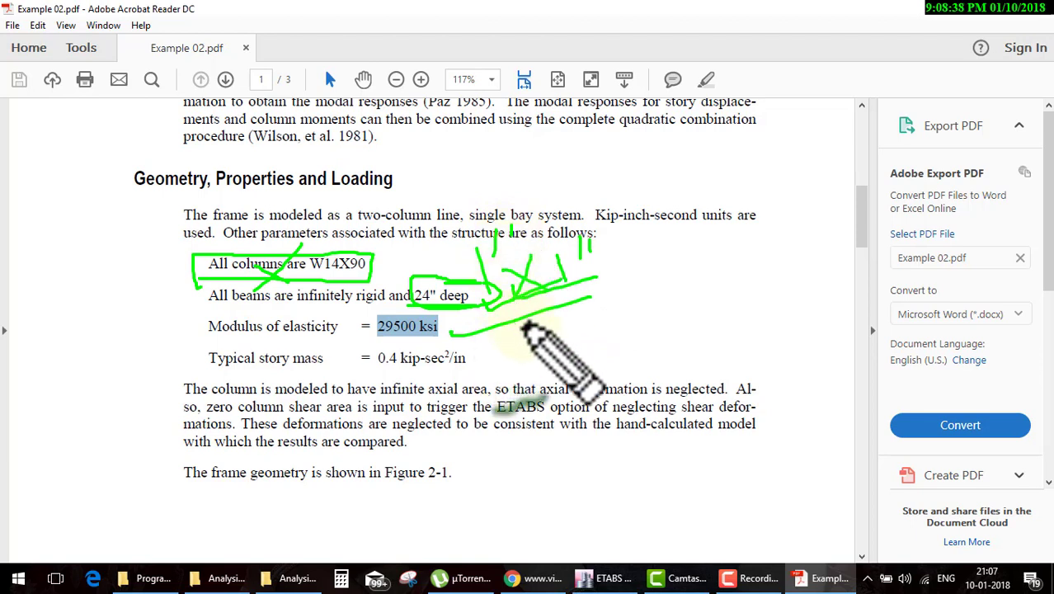
Clear the pen marks, then circle the column line and the 0.4 kip-sec²/in story mass.
{"action": "key", "text": "Escape"}
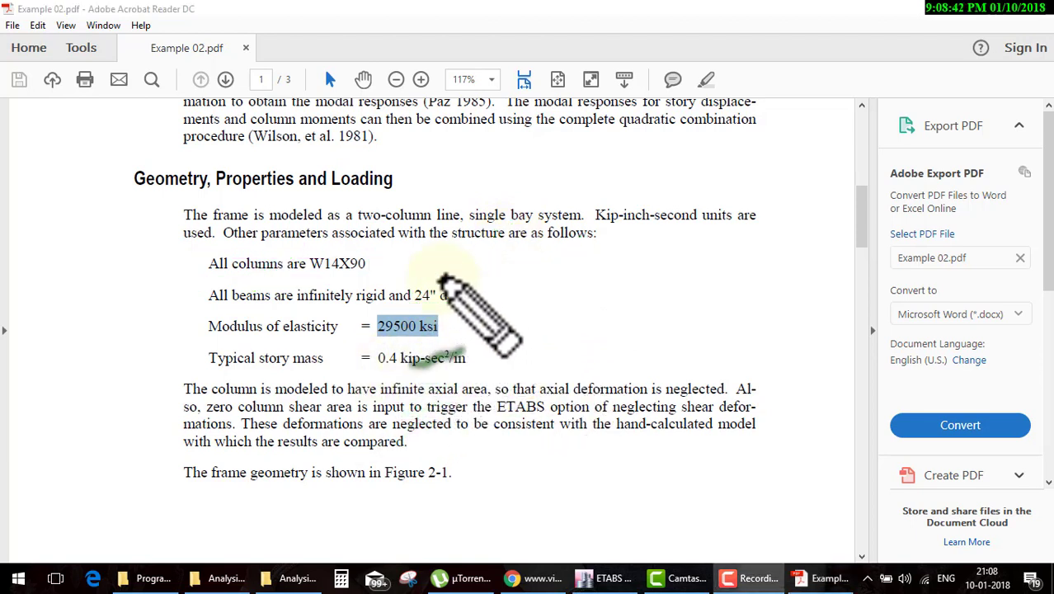
{"action": "left_click_drag", "start_coordinate": [460, 302], "coordinate": [363, 323]}
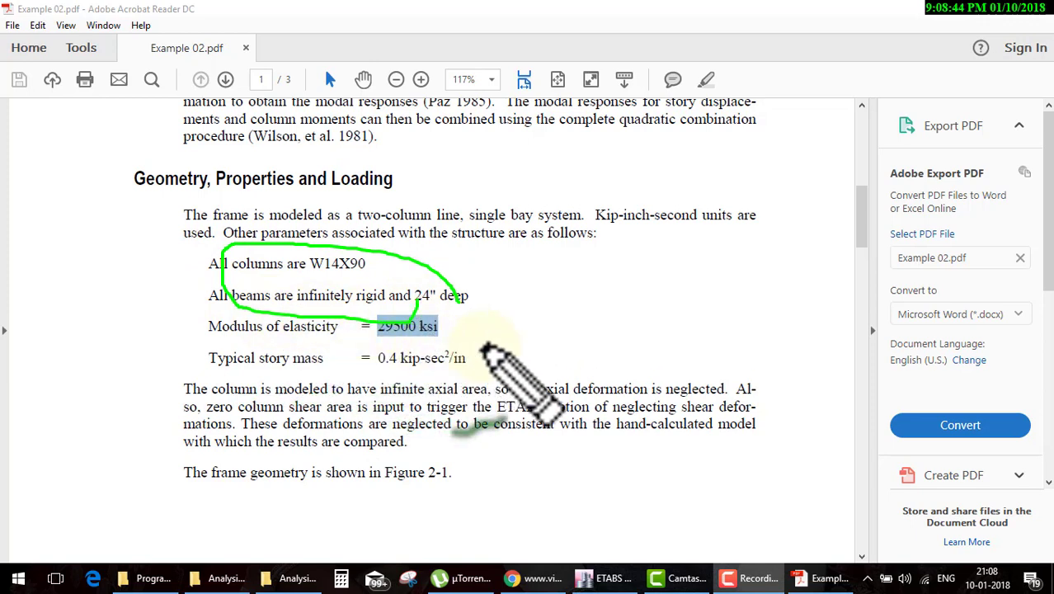
{"action": "mouse_move", "coordinate": [486, 349]}
{"action": "left_mouse_down"}
{"action": "mouse_move", "coordinate": [408, 375]}
{"action": "mouse_move", "coordinate": [507, 350]}
{"action": "mouse_move", "coordinate": [567, 383]}
{"action": "mouse_move", "coordinate": [700, 318]}
{"action": "left_mouse_up"}
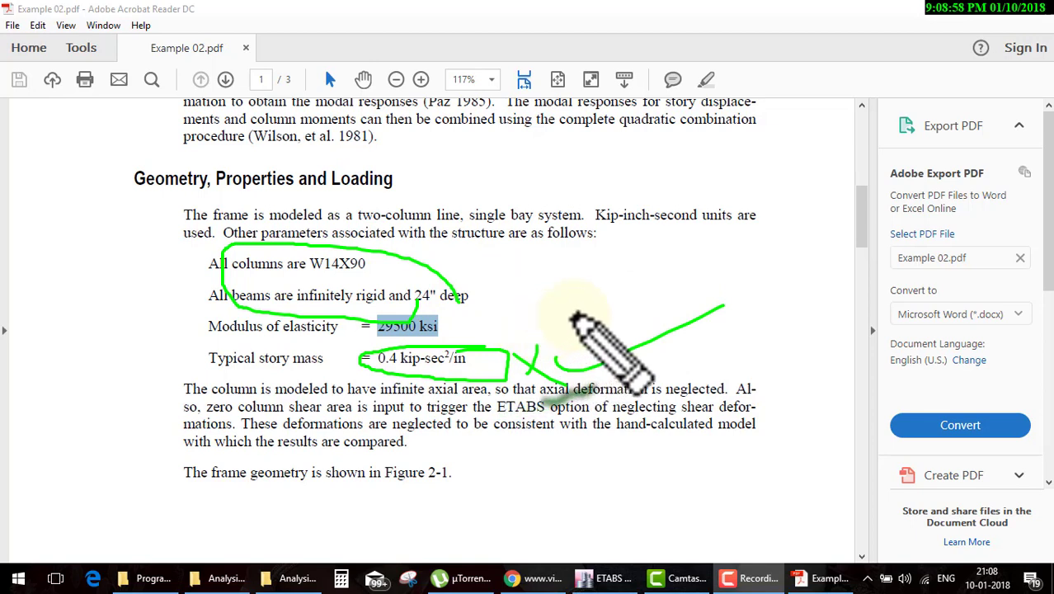
Inspect RSFUNC1's response spectrum function type list in ETABS and close it unchanged.
{"action": "left_click", "coordinate": [606, 578]}
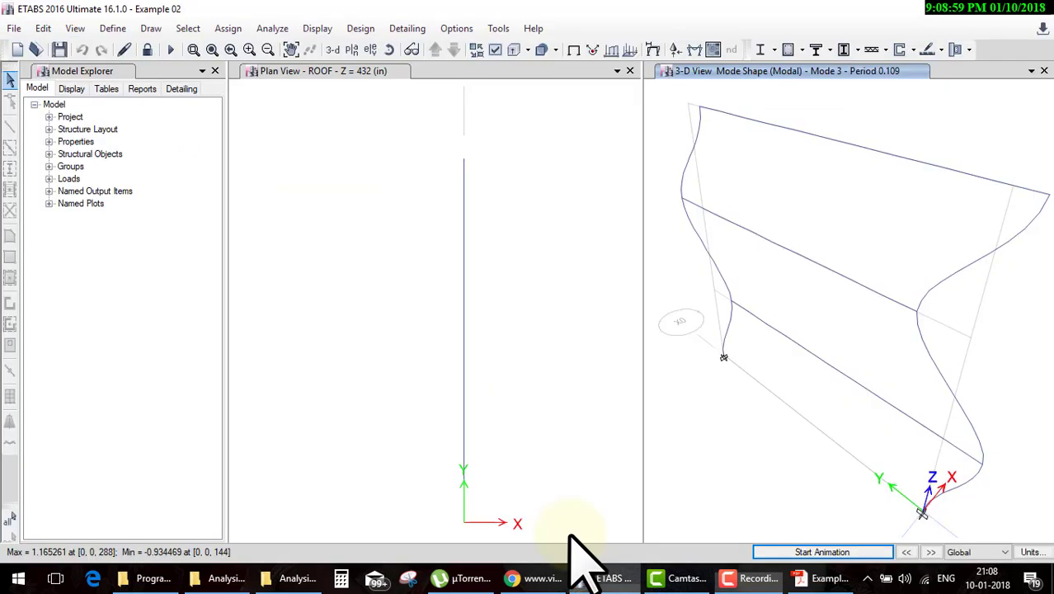
{"action": "left_click", "coordinate": [109, 31]}
{"action": "mouse_move", "coordinate": [143, 237]}
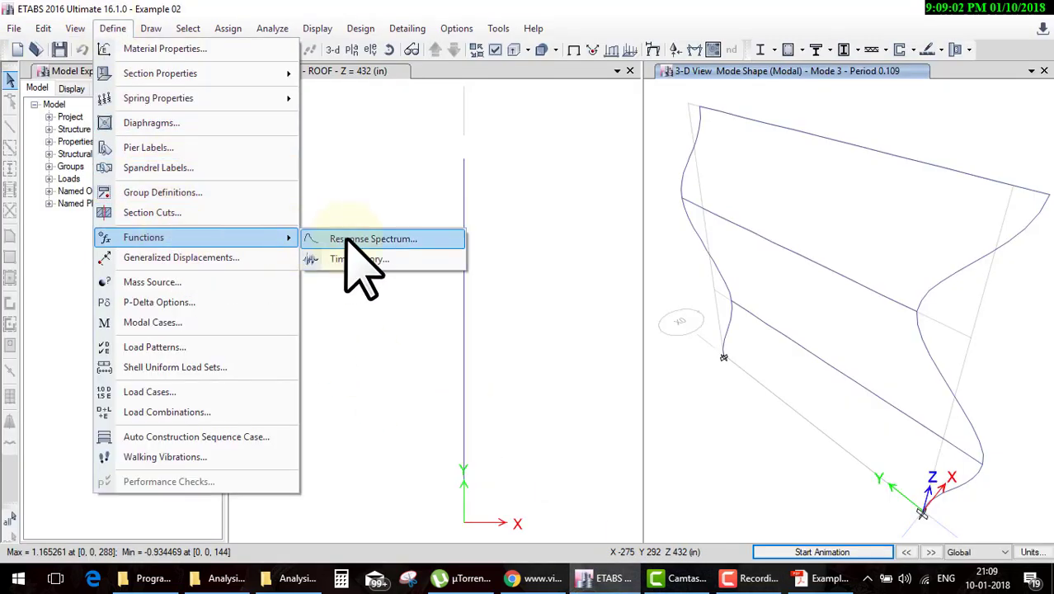
{"action": "left_click", "coordinate": [346, 239]}
{"action": "left_click", "coordinate": [594, 222]}
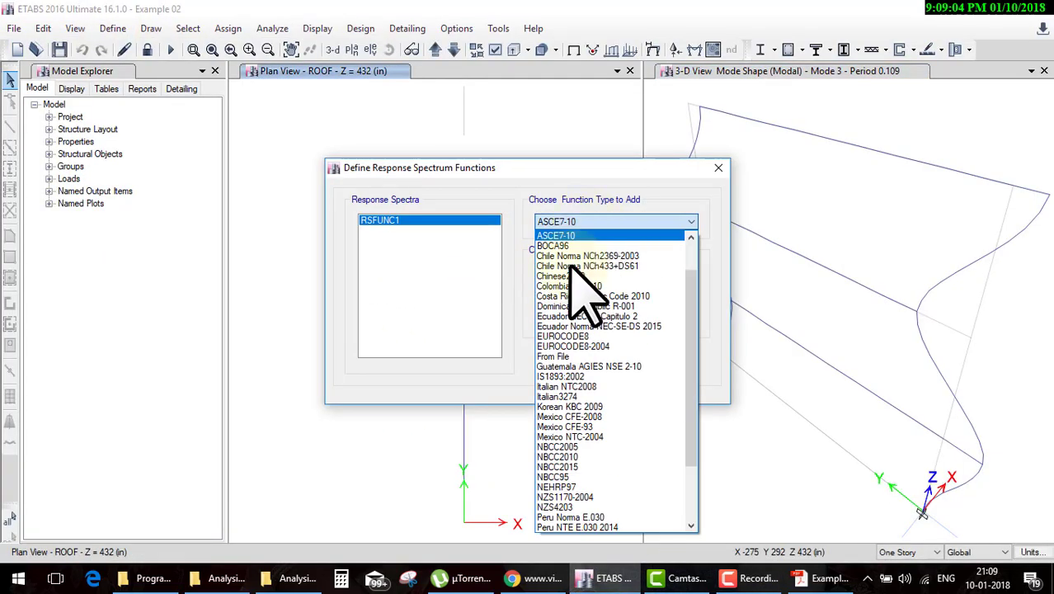
{"action": "key", "text": "Escape"}
{"action": "left_click", "coordinate": [678, 361]}
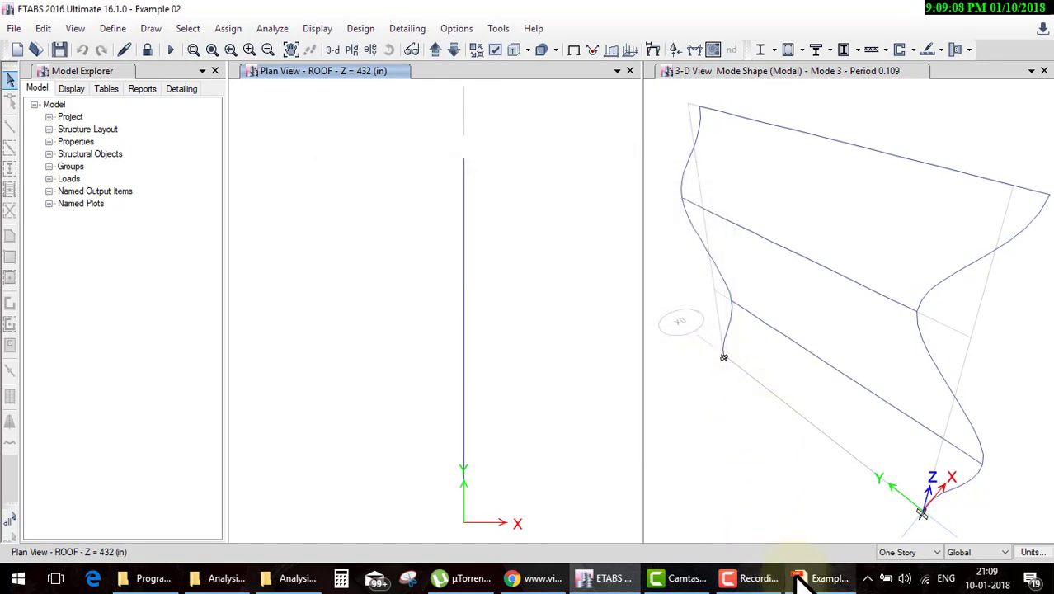
{"action": "left_click", "coordinate": [800, 580]}
Select the El Centro 1940 spectra text, then scroll down to Geometry, Properties and Loading.
{"action": "scroll", "coordinate": [618, 231], "scroll_direction": "up", "scroll_amount": 5}
{"action": "scroll", "coordinate": [628, 259], "scroll_direction": "up", "scroll_amount": 5}
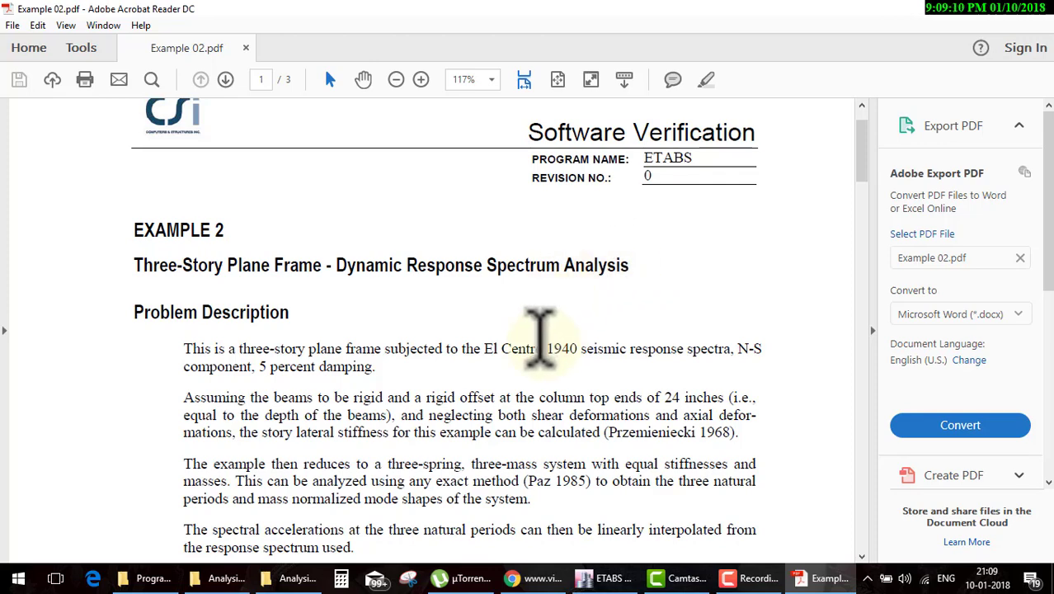
{"action": "mouse_move", "coordinate": [485, 343]}
{"action": "left_mouse_down"}
{"action": "mouse_move", "coordinate": [750, 339]}
{"action": "mouse_move", "coordinate": [659, 376]}
{"action": "left_mouse_up"}
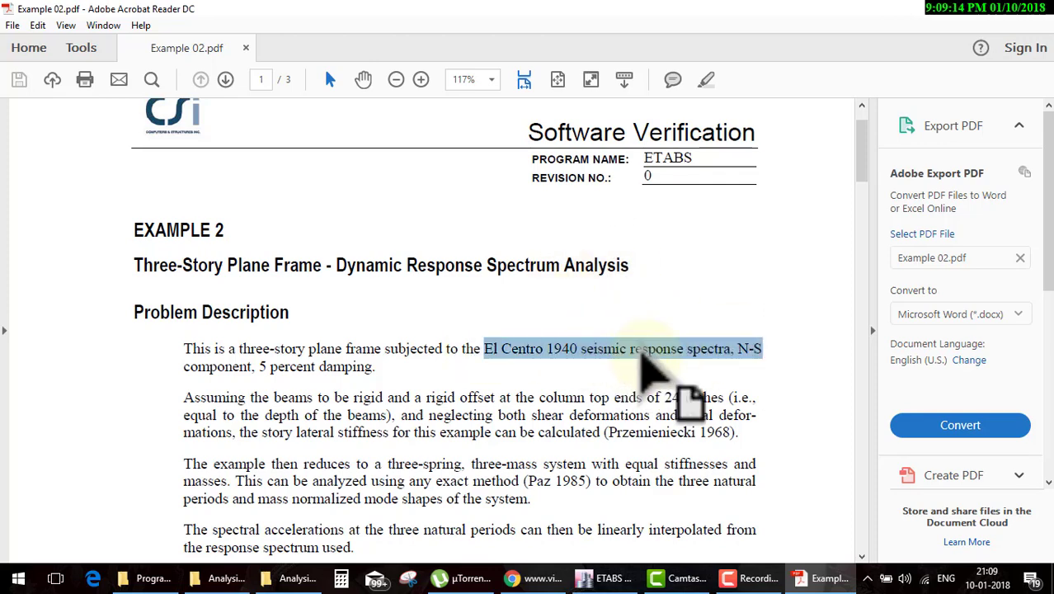
{"action": "scroll", "coordinate": [643, 343], "scroll_direction": "down", "scroll_amount": 3}
{"action": "scroll", "coordinate": [643, 347], "scroll_direction": "down", "scroll_amount": 5}
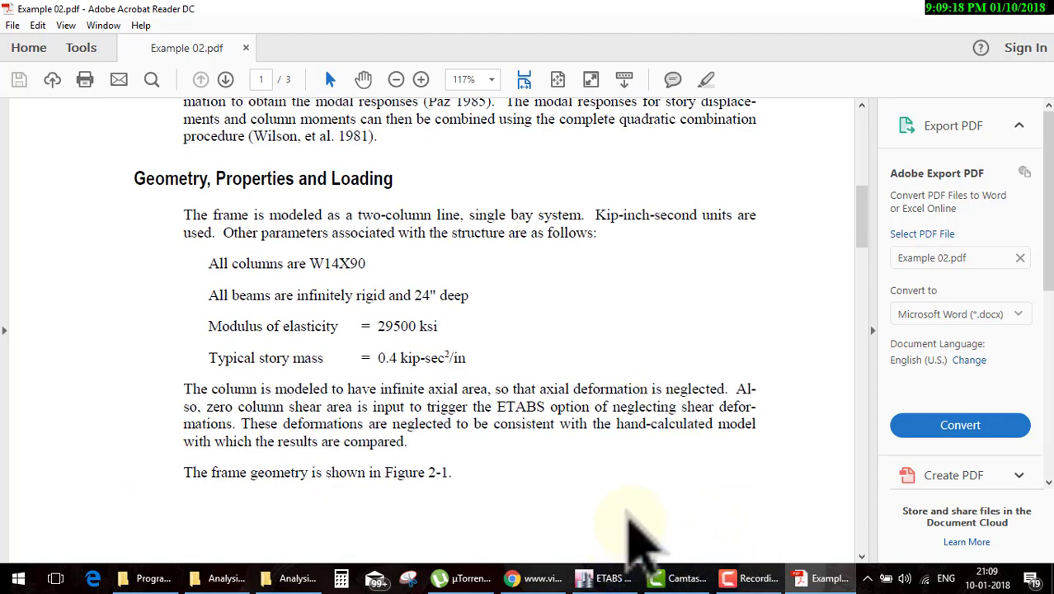
Unlock the ETABS model, accepting deletion of the analysis results.
{"action": "left_click", "coordinate": [612, 580]}
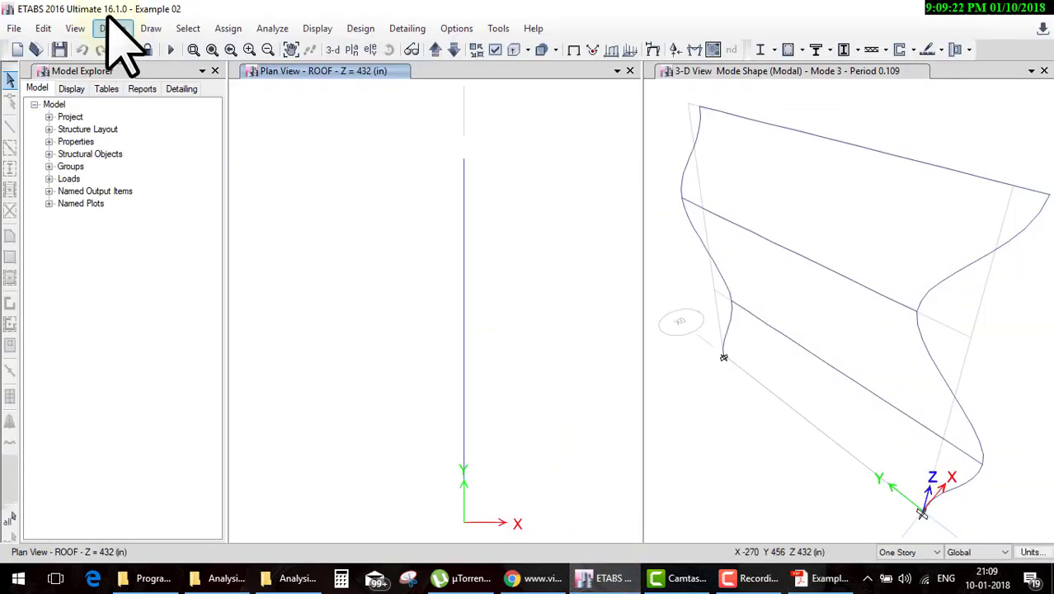
{"action": "left_click", "coordinate": [147, 49]}
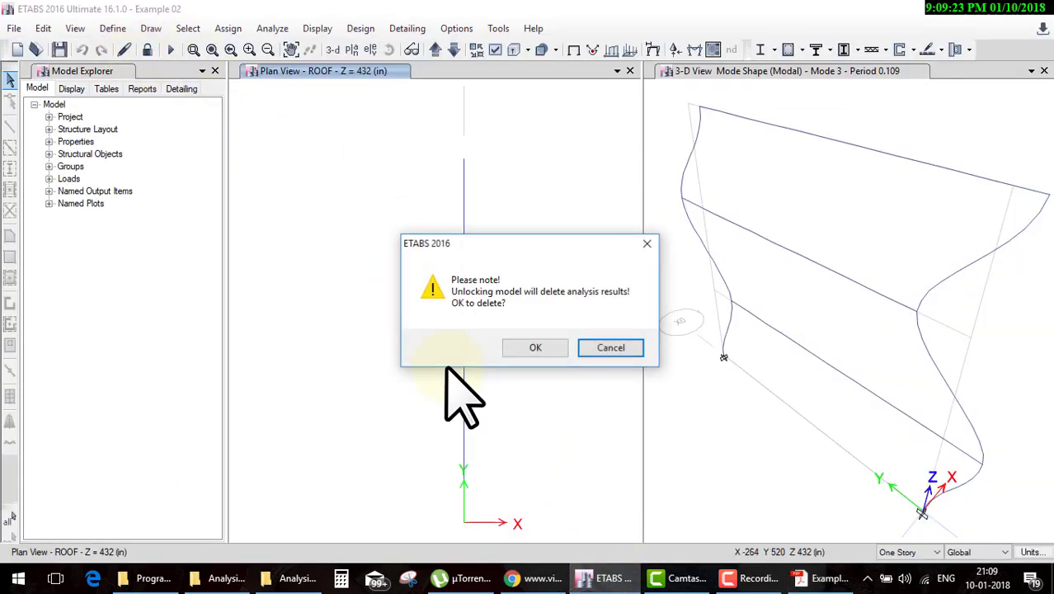
{"action": "left_click", "coordinate": [534, 347]}
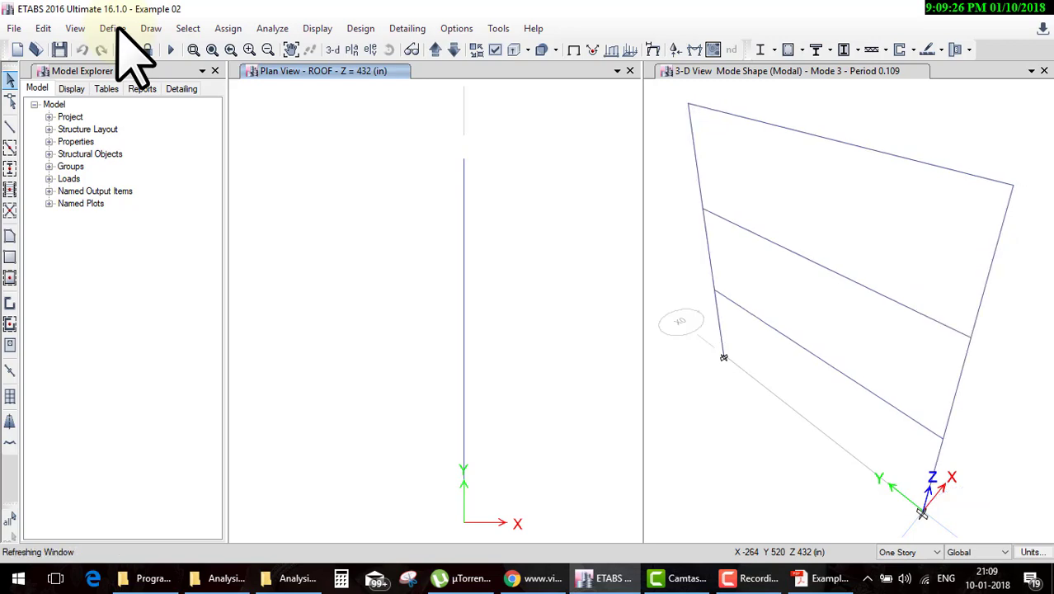
Review the SPEC2 response spectrum load case settings and cancel without changes.
{"action": "left_click", "coordinate": [116, 29]}
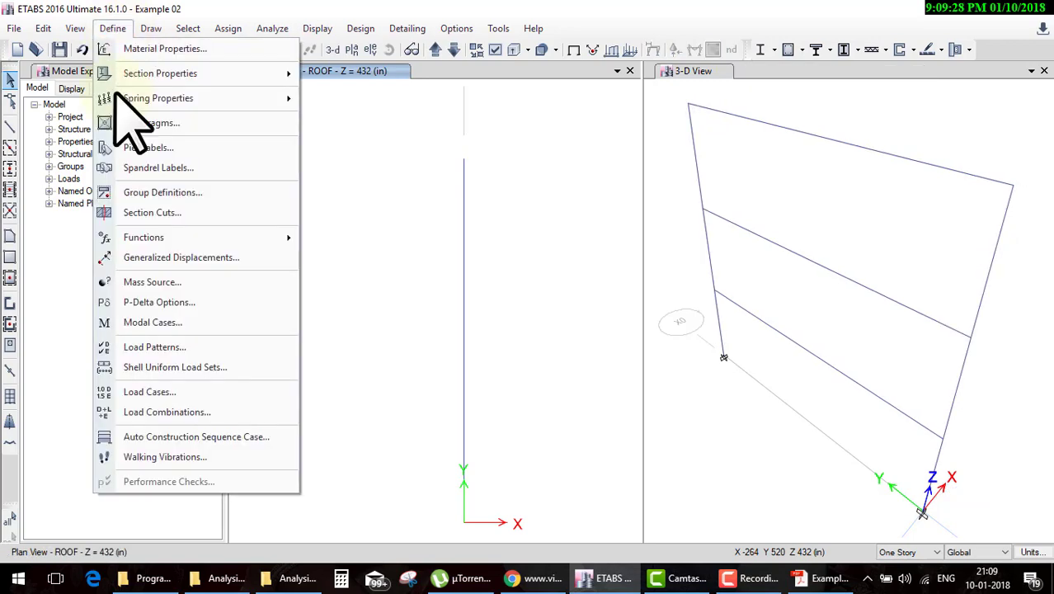
{"action": "left_click", "coordinate": [285, 392]}
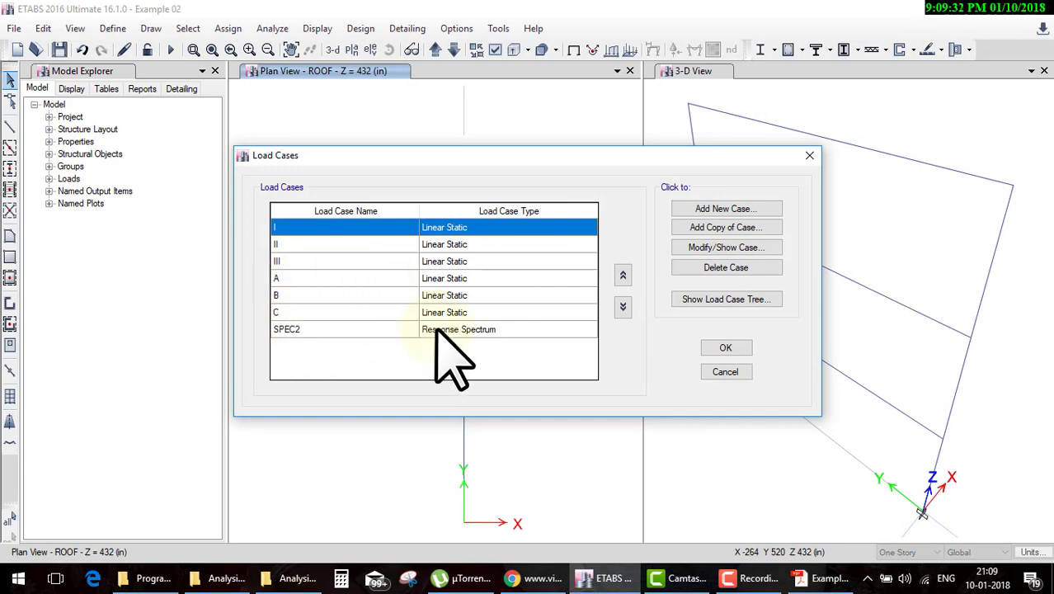
{"action": "left_click", "coordinate": [437, 330]}
{"action": "left_click", "coordinate": [718, 247]}
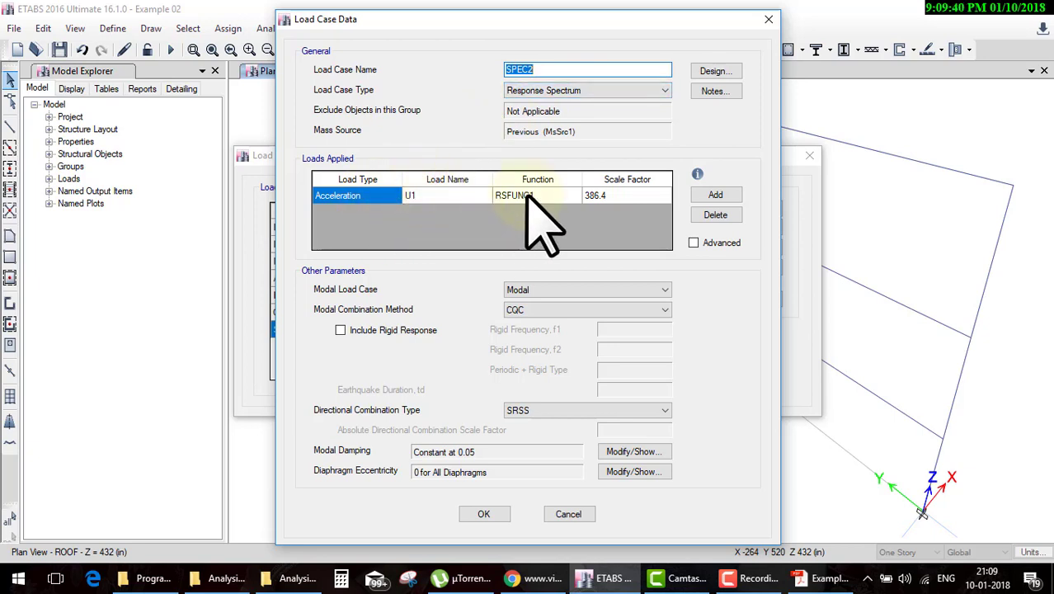
{"action": "left_click", "coordinate": [566, 513]}
{"action": "left_click", "coordinate": [734, 376]}
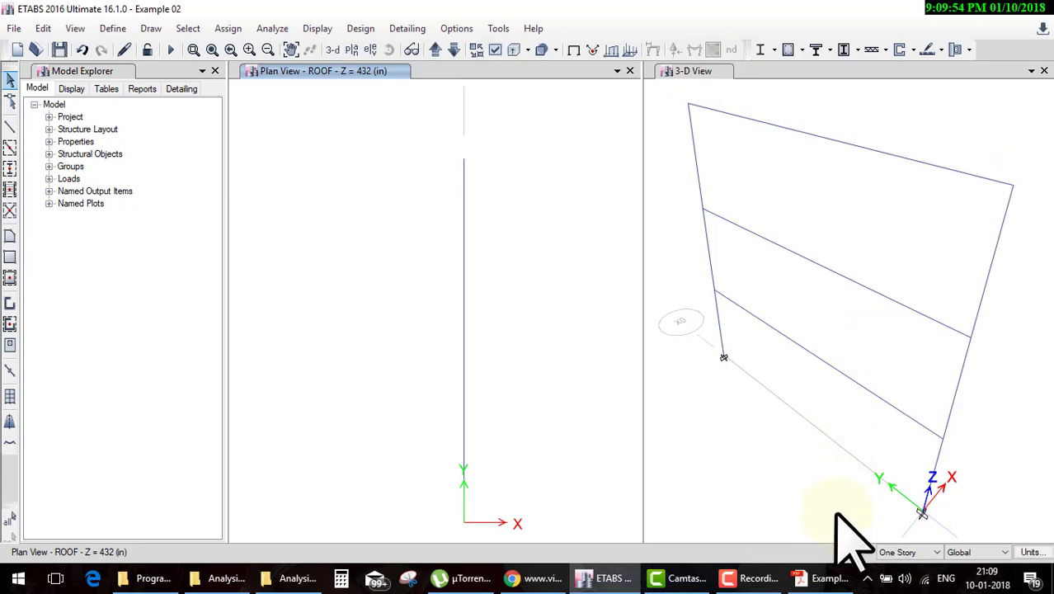
Scroll the PDF to Table 2-1 with ETABS periods 0.4414, 0.1575 and 0.1090 s.
{"action": "left_click", "coordinate": [834, 579]}
{"action": "scroll", "coordinate": [636, 297], "scroll_direction": "down", "scroll_amount": 5}
{"action": "scroll", "coordinate": [635, 297], "scroll_direction": "down", "scroll_amount": 5}
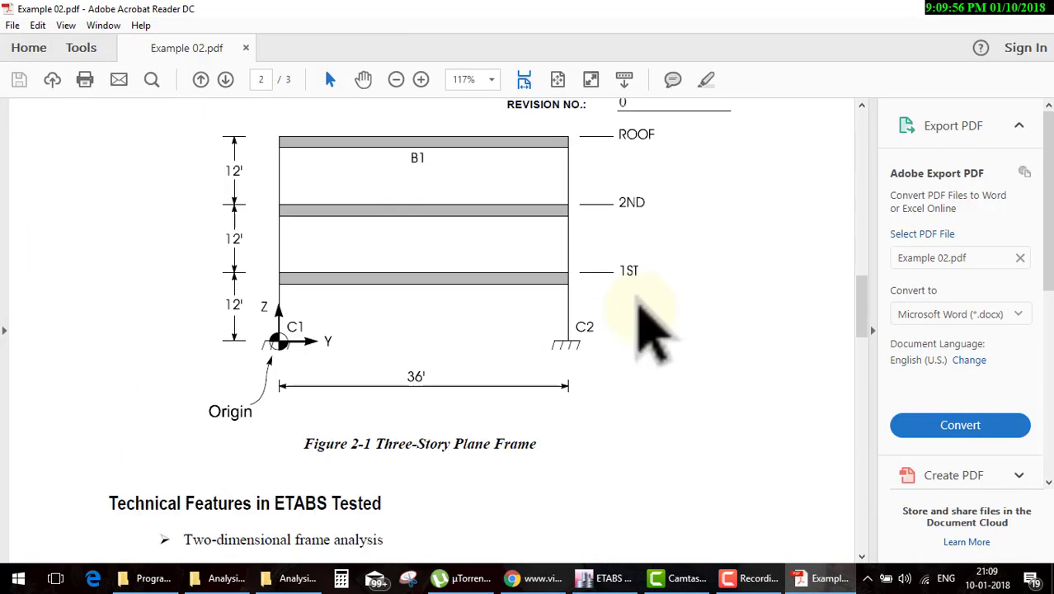
{"action": "scroll", "coordinate": [635, 317], "scroll_direction": "down", "scroll_amount": 5}
{"action": "scroll", "coordinate": [634, 307], "scroll_direction": "down", "scroll_amount": 5}
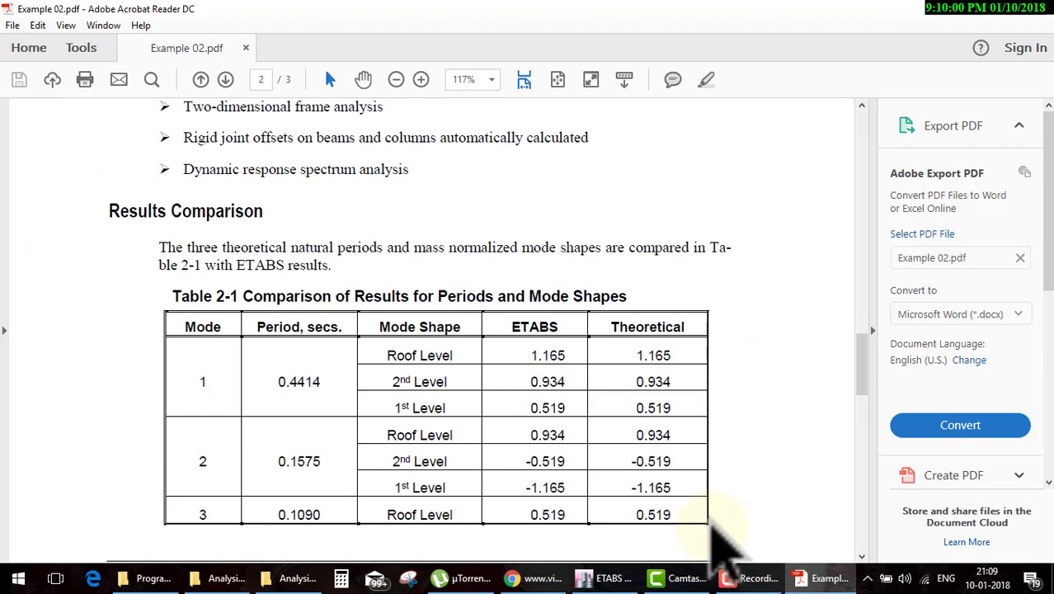
{"action": "left_click", "coordinate": [746, 578]}
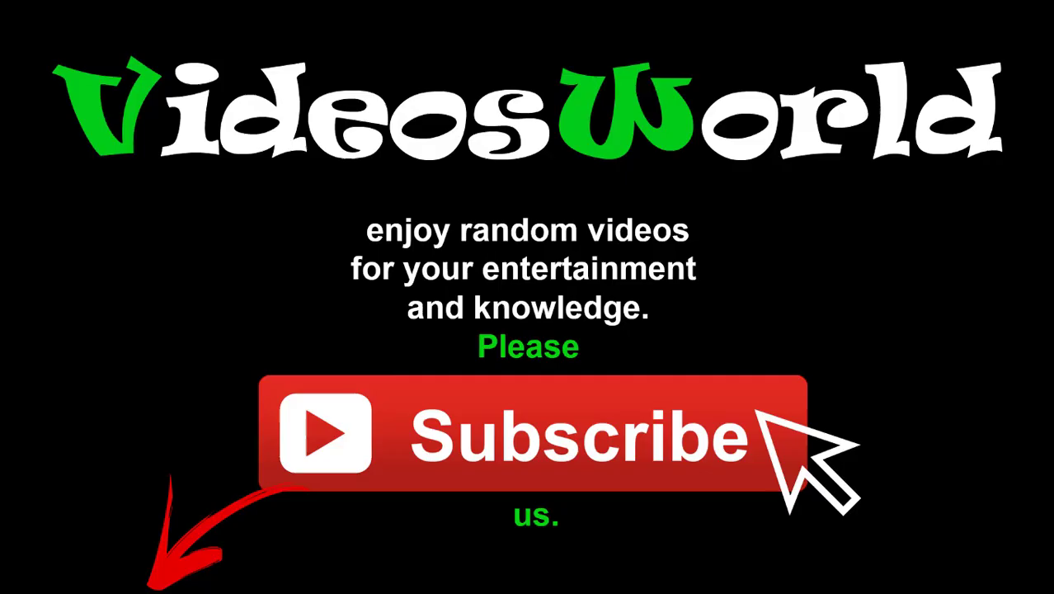